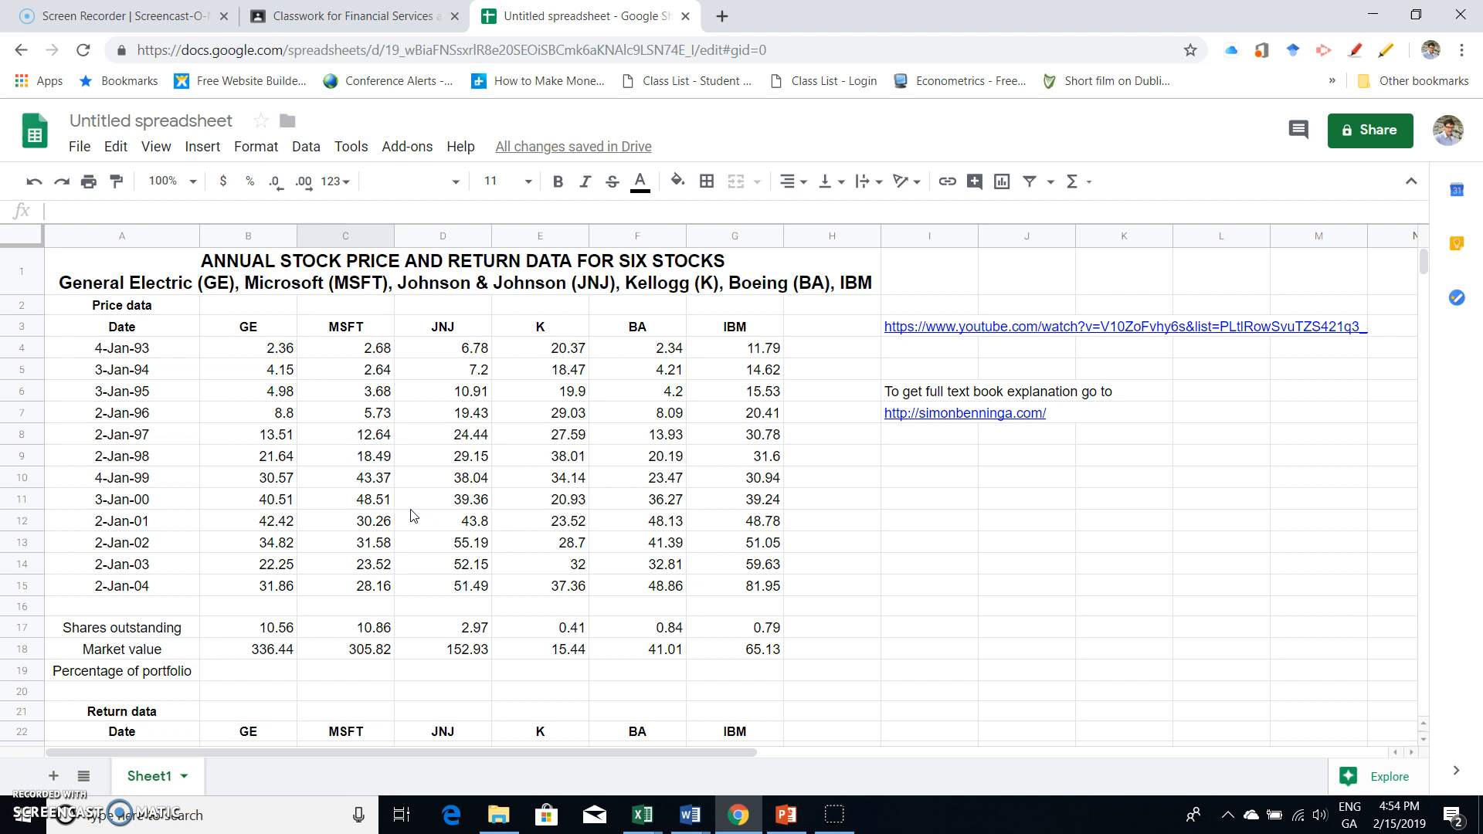
- Examine the six stocks' price table, its date range, and GE's shares outstanding and market value
scroll(413, 515, "down", 3)
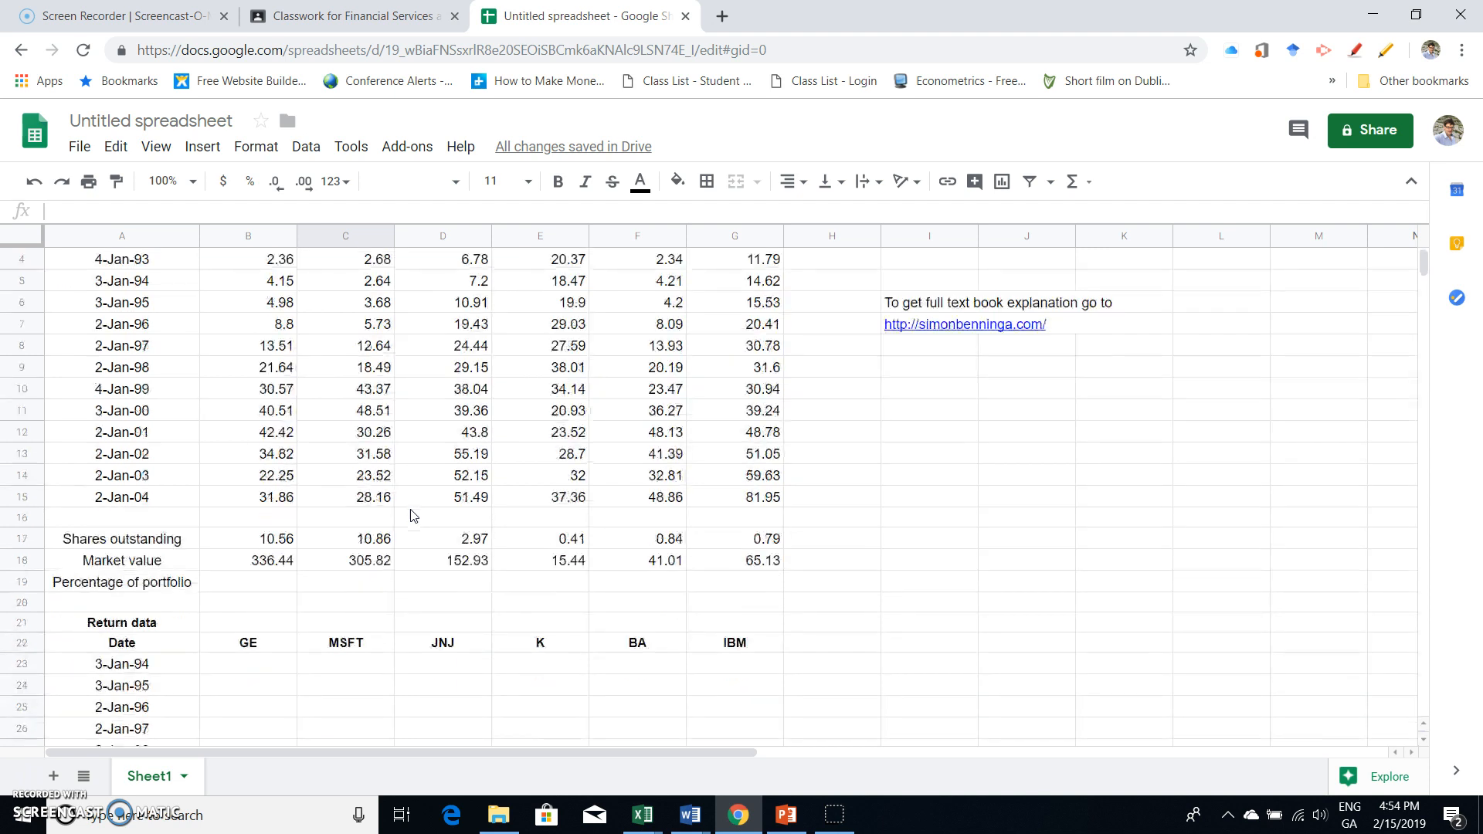
scroll(413, 515, "down", 2)
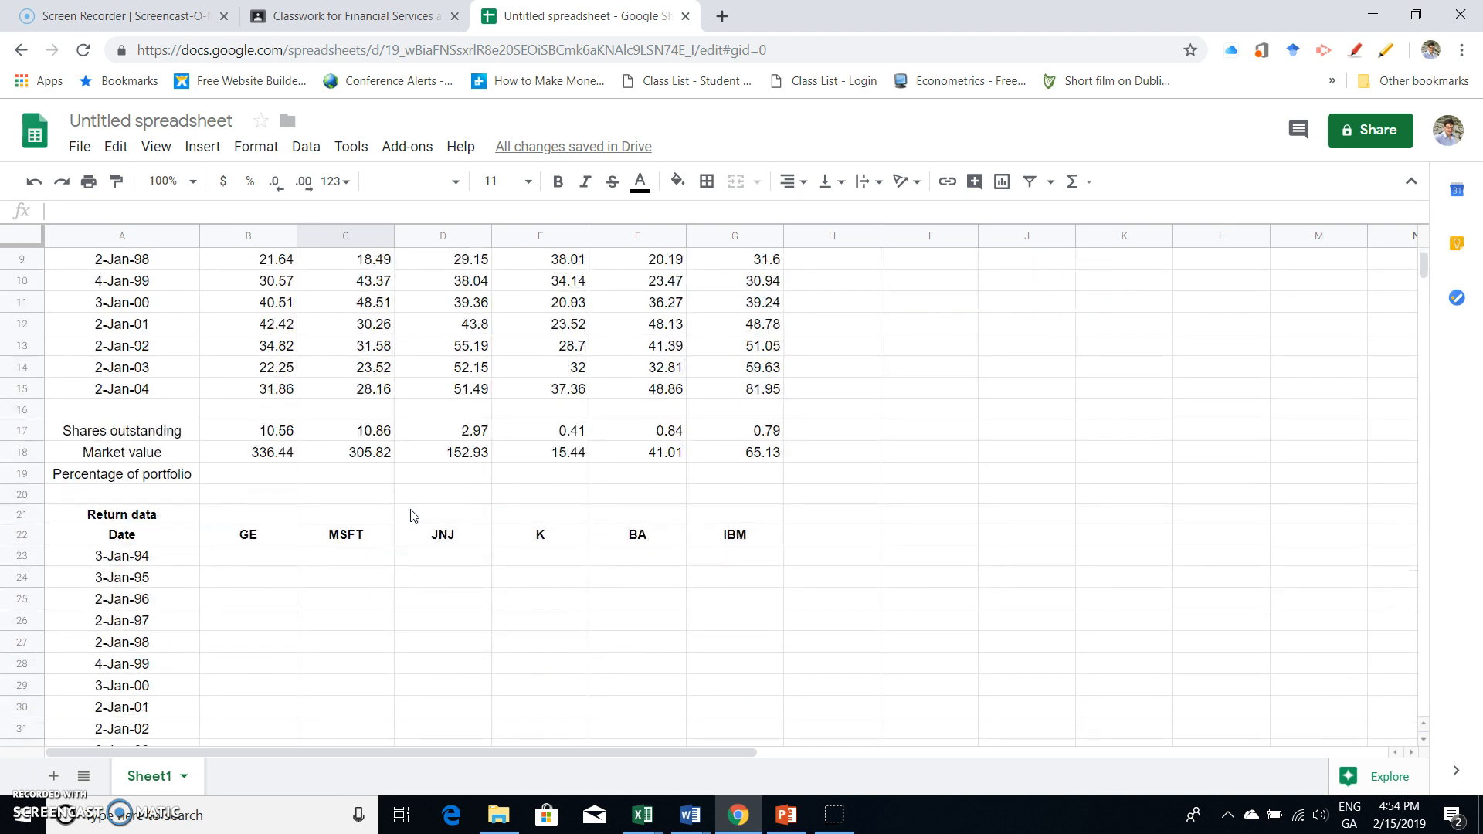
scroll(413, 516, "up", 3)
scroll(413, 515, "up", 2)
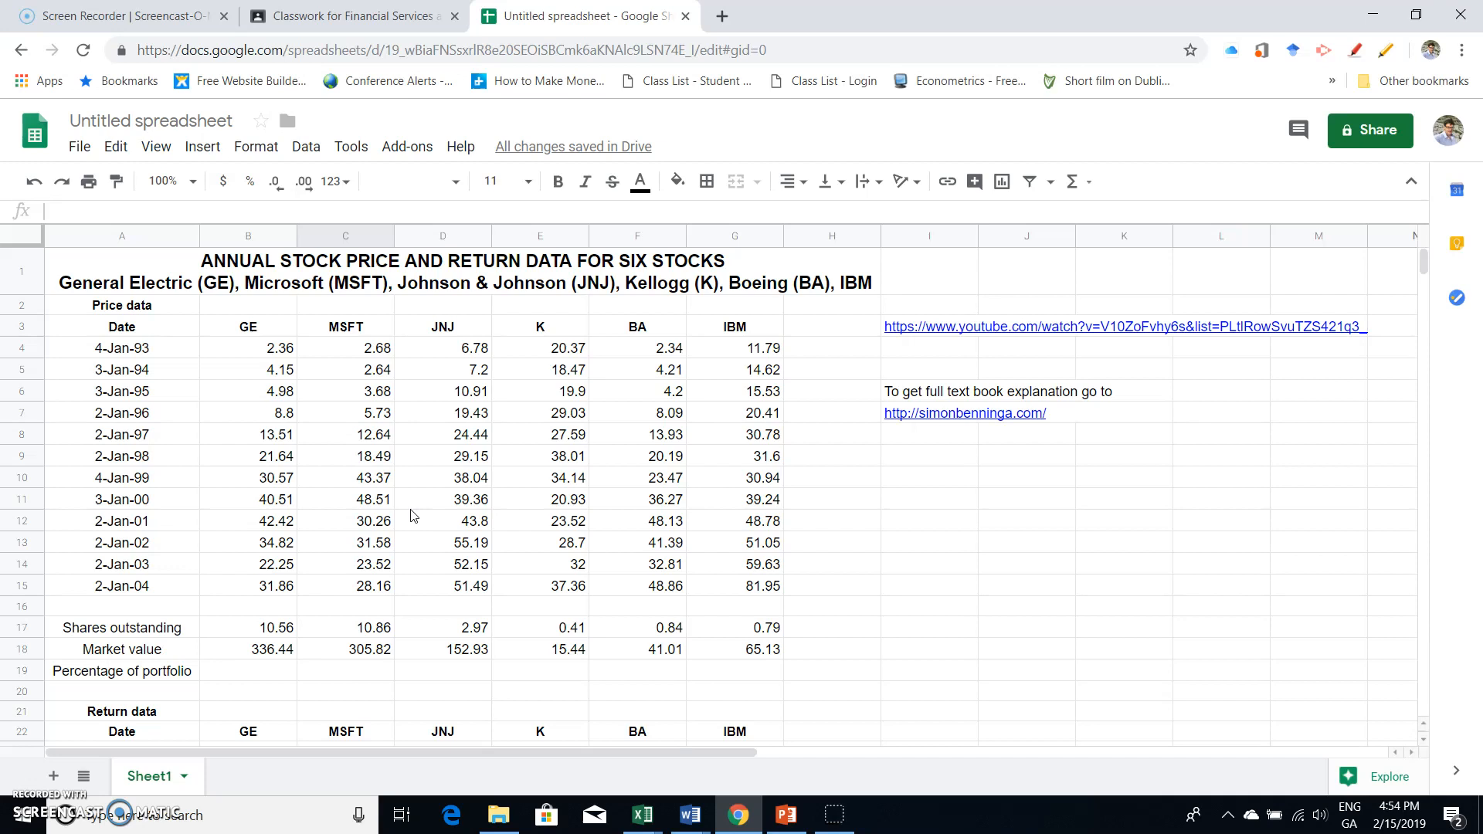
left_click(262, 349)
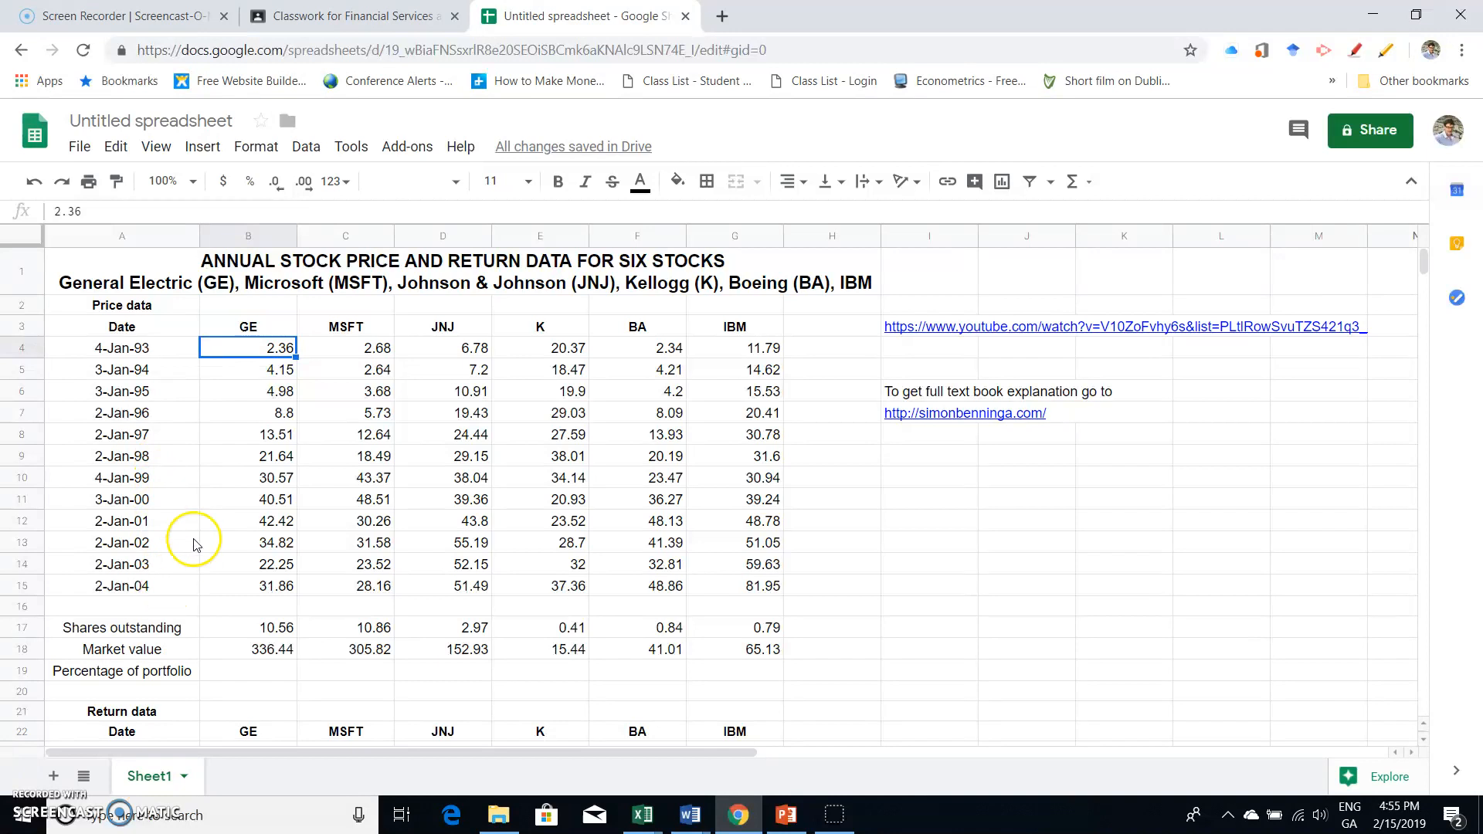
left_click_drag(124, 349, 129, 588)
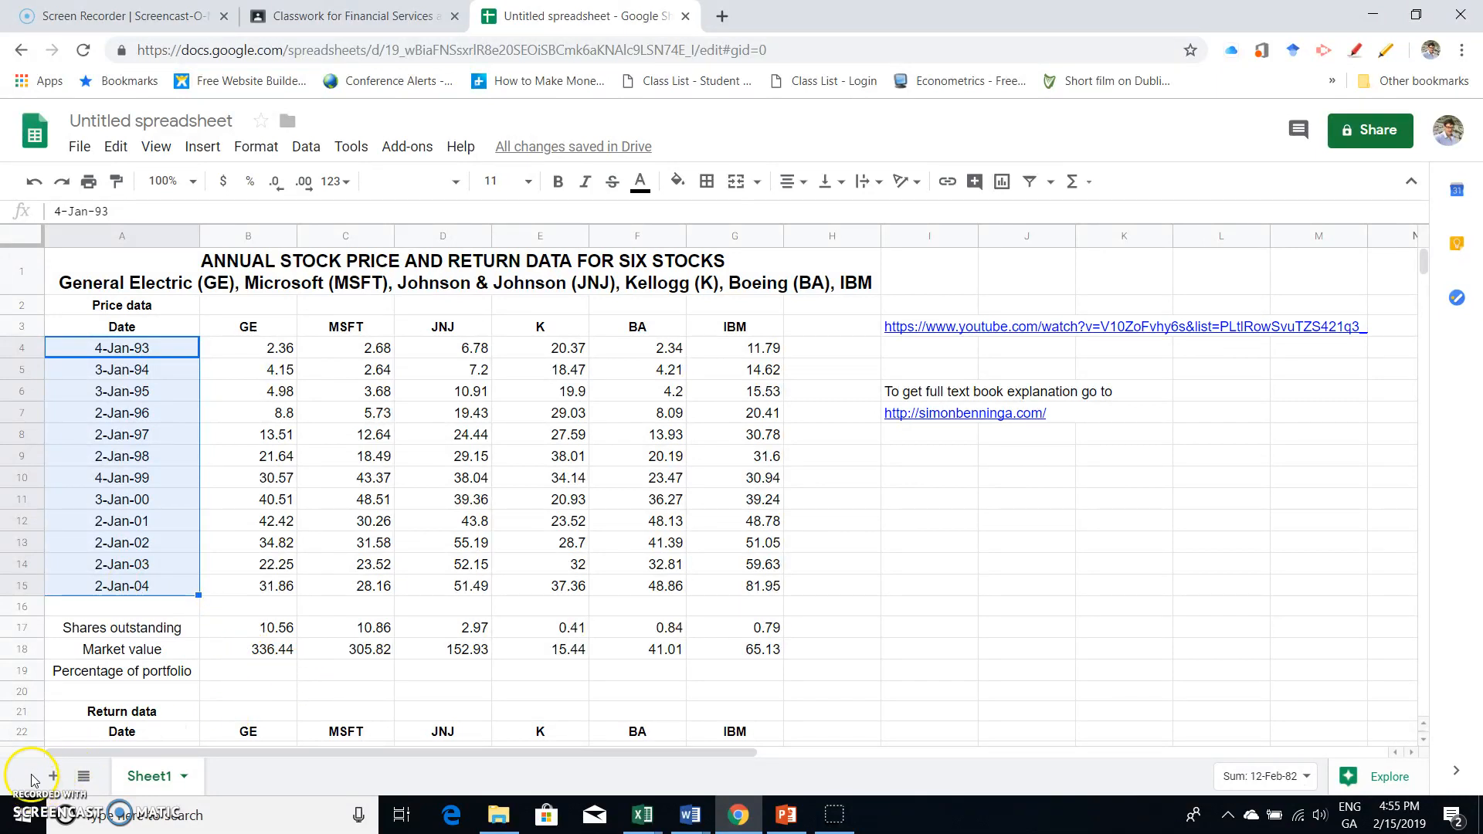
left_click(234, 625)
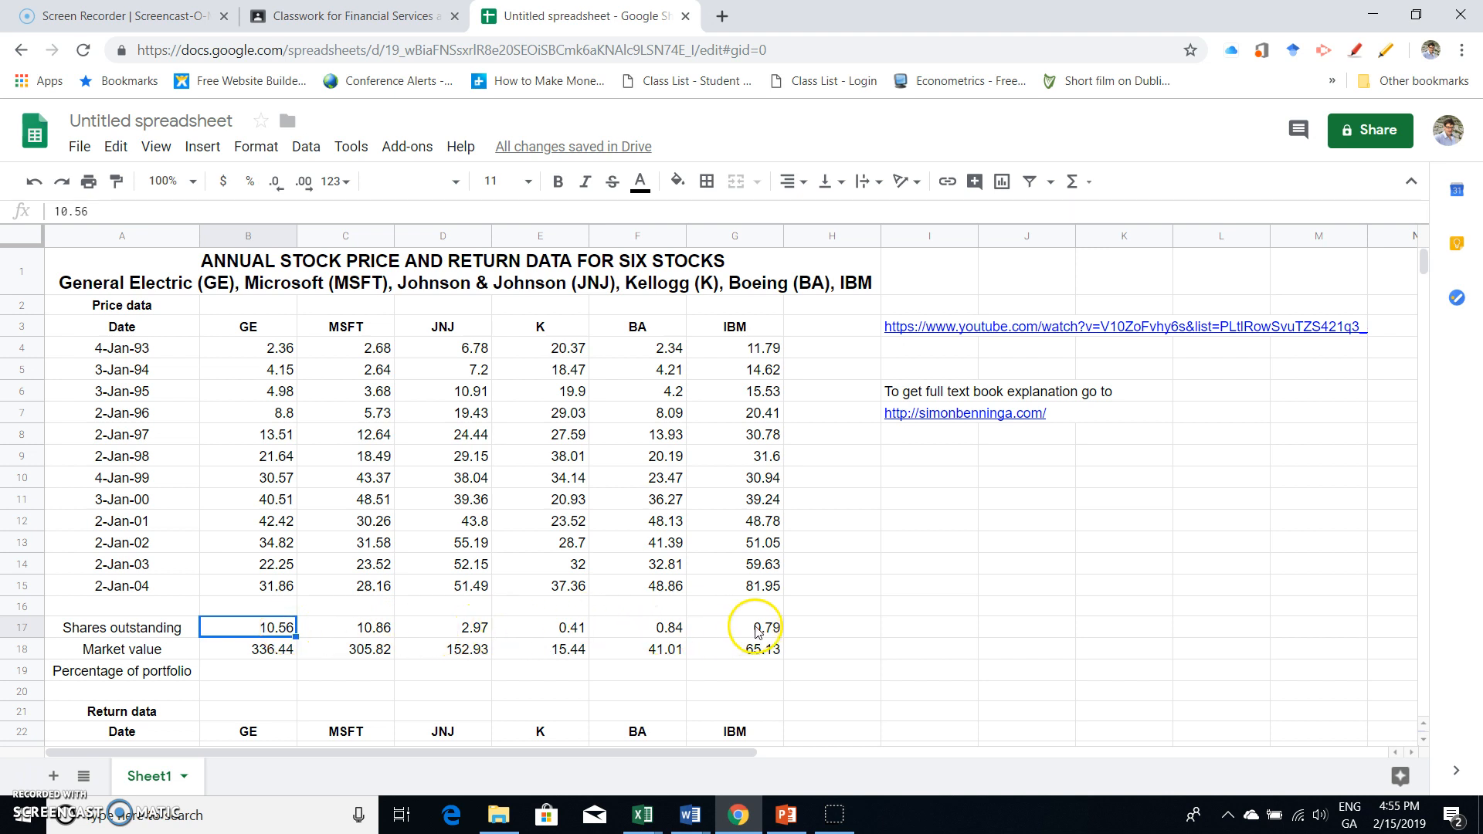
left_click(270, 651)
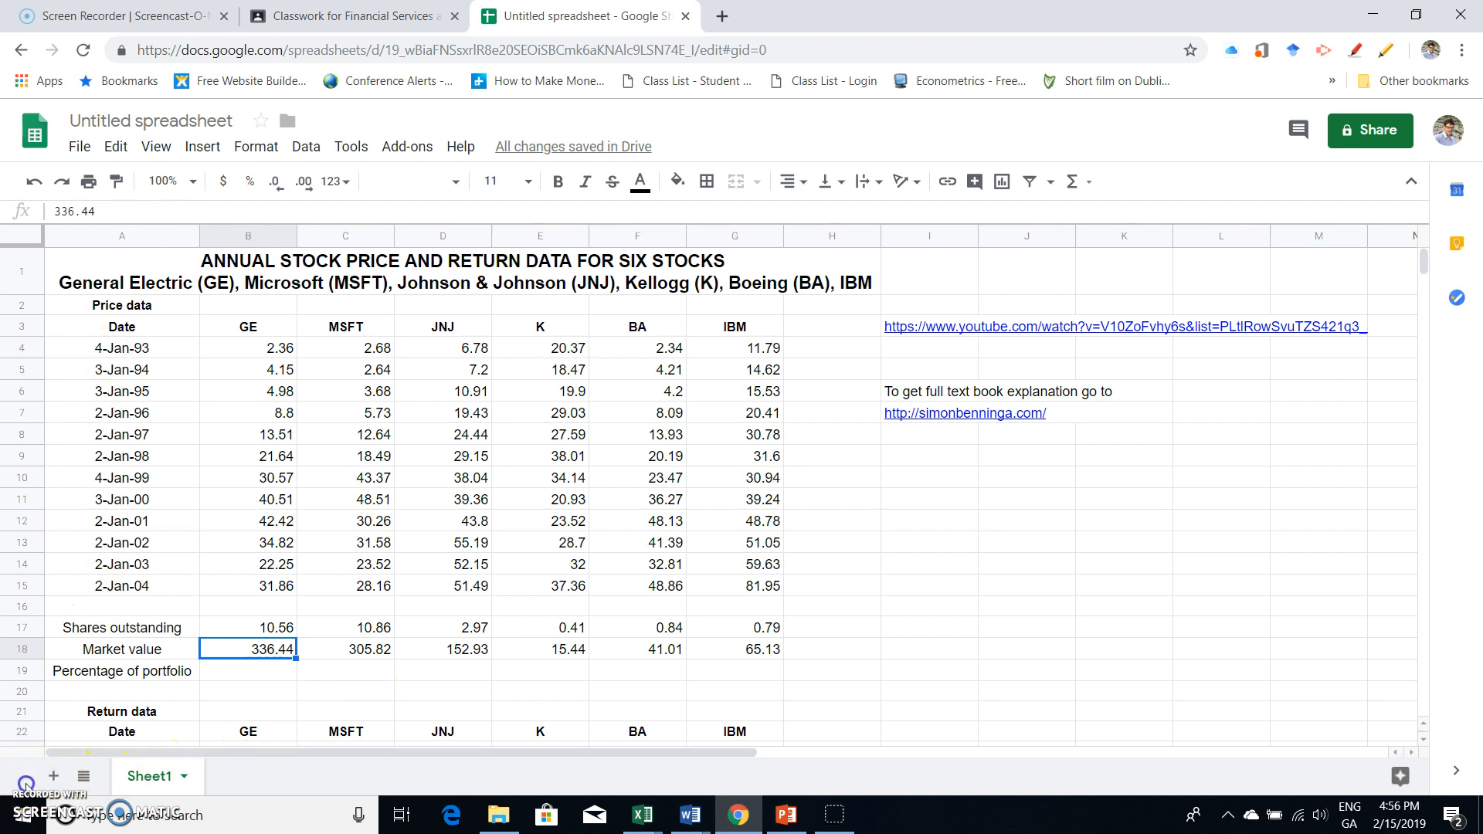
- Replace GE's market value in B18 with the formula =B15*B17 and fill it across the row to IBM
key("alt+Tab")
double_click(261, 658)
type("=")
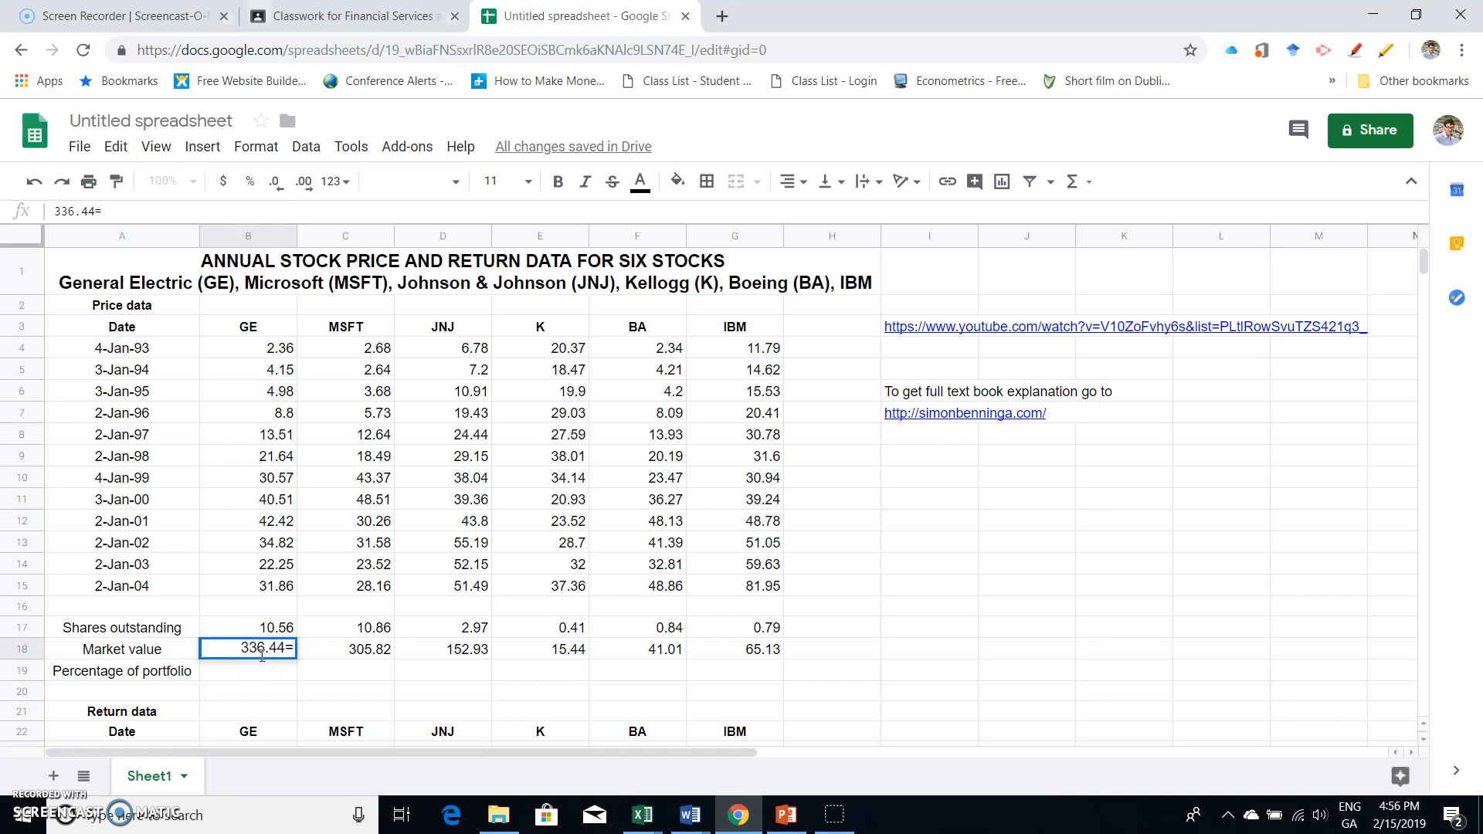
key("BackSpace")
key("BackSpace")
key("BackSpace")
key("BackSpace")
key("BackSpace")
key("BackSpace")
key("BackSpace")
type("=")
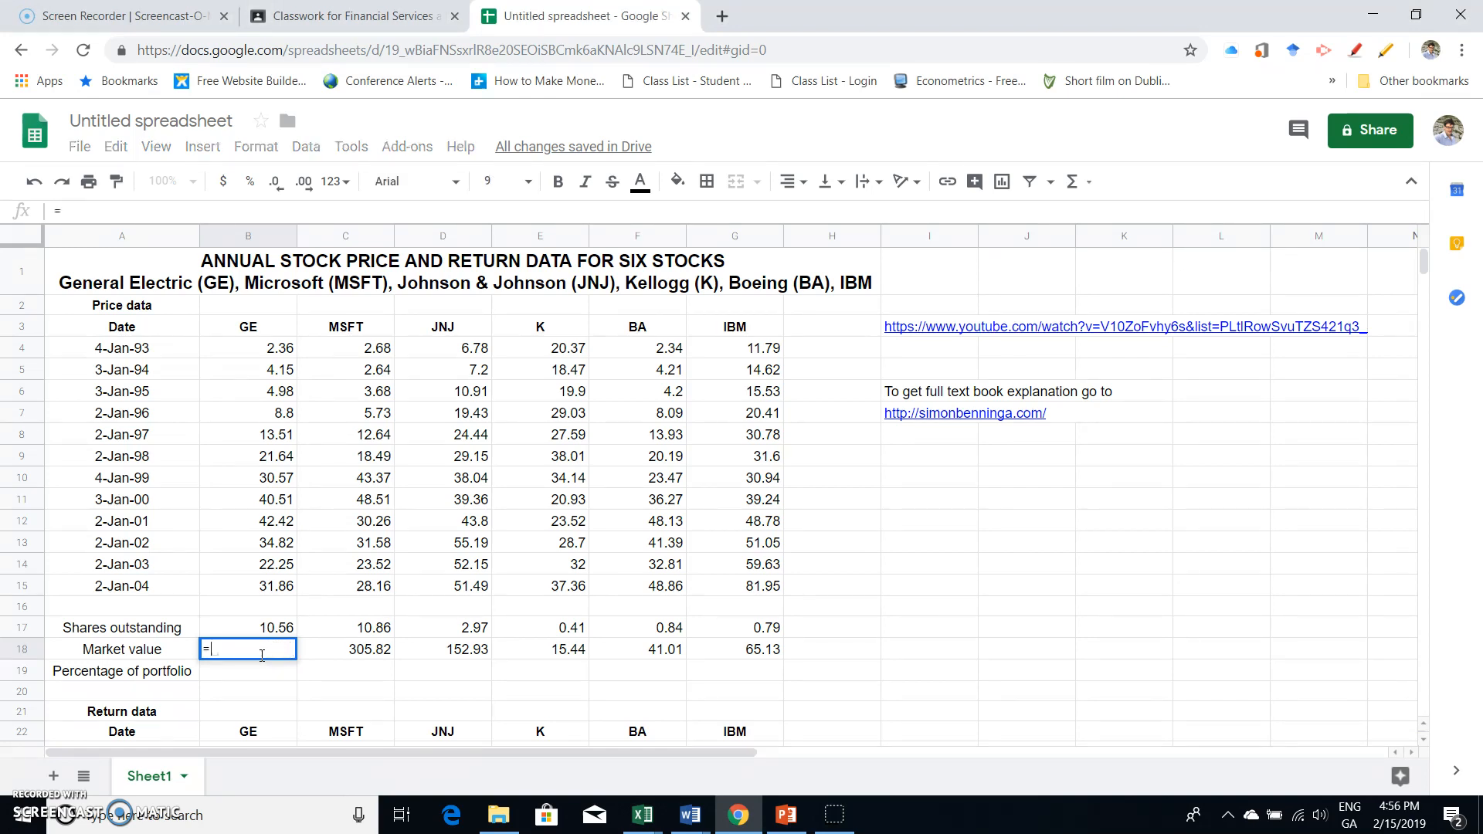
left_click(269, 592)
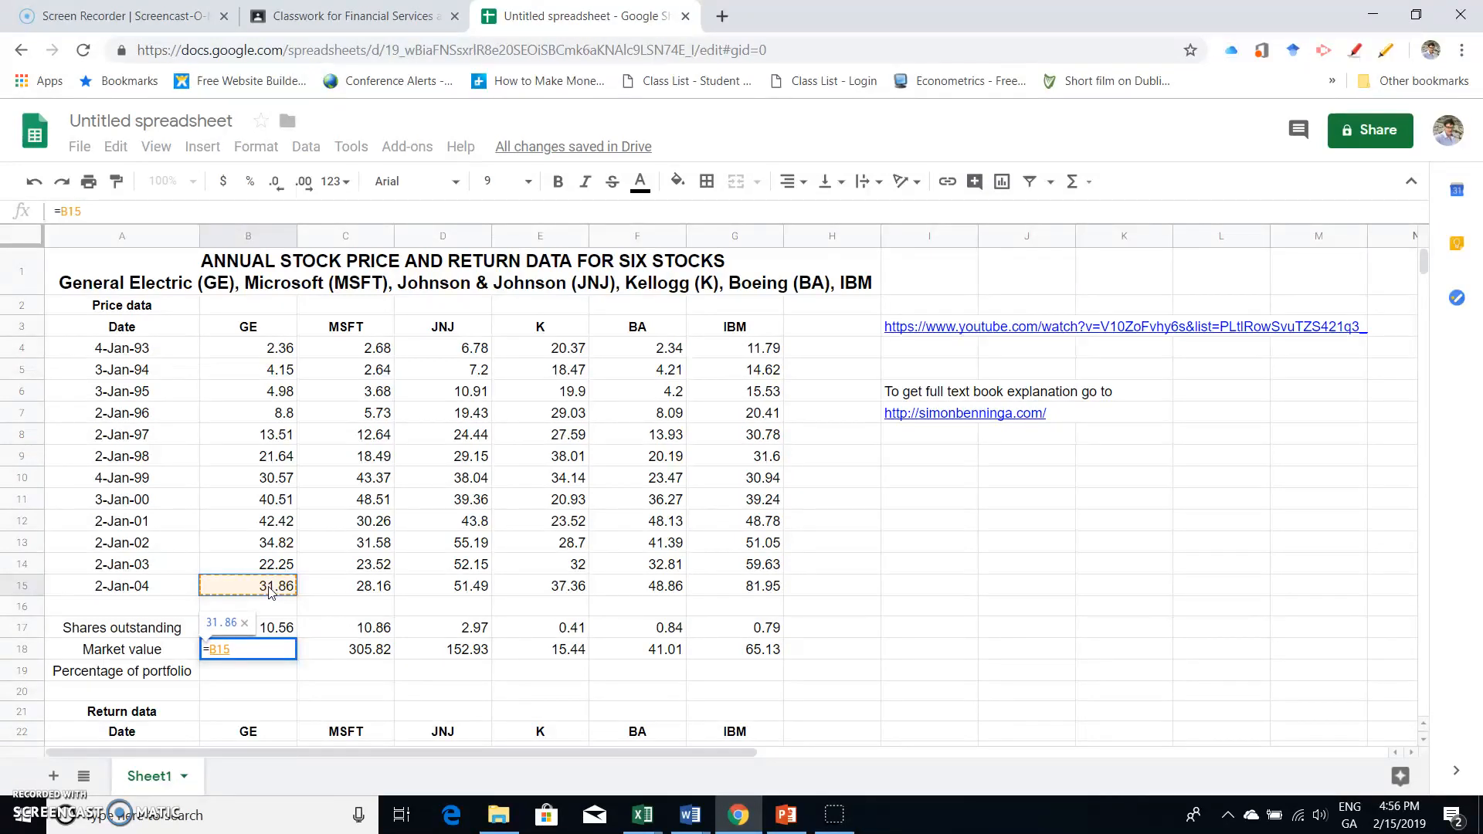
type("*")
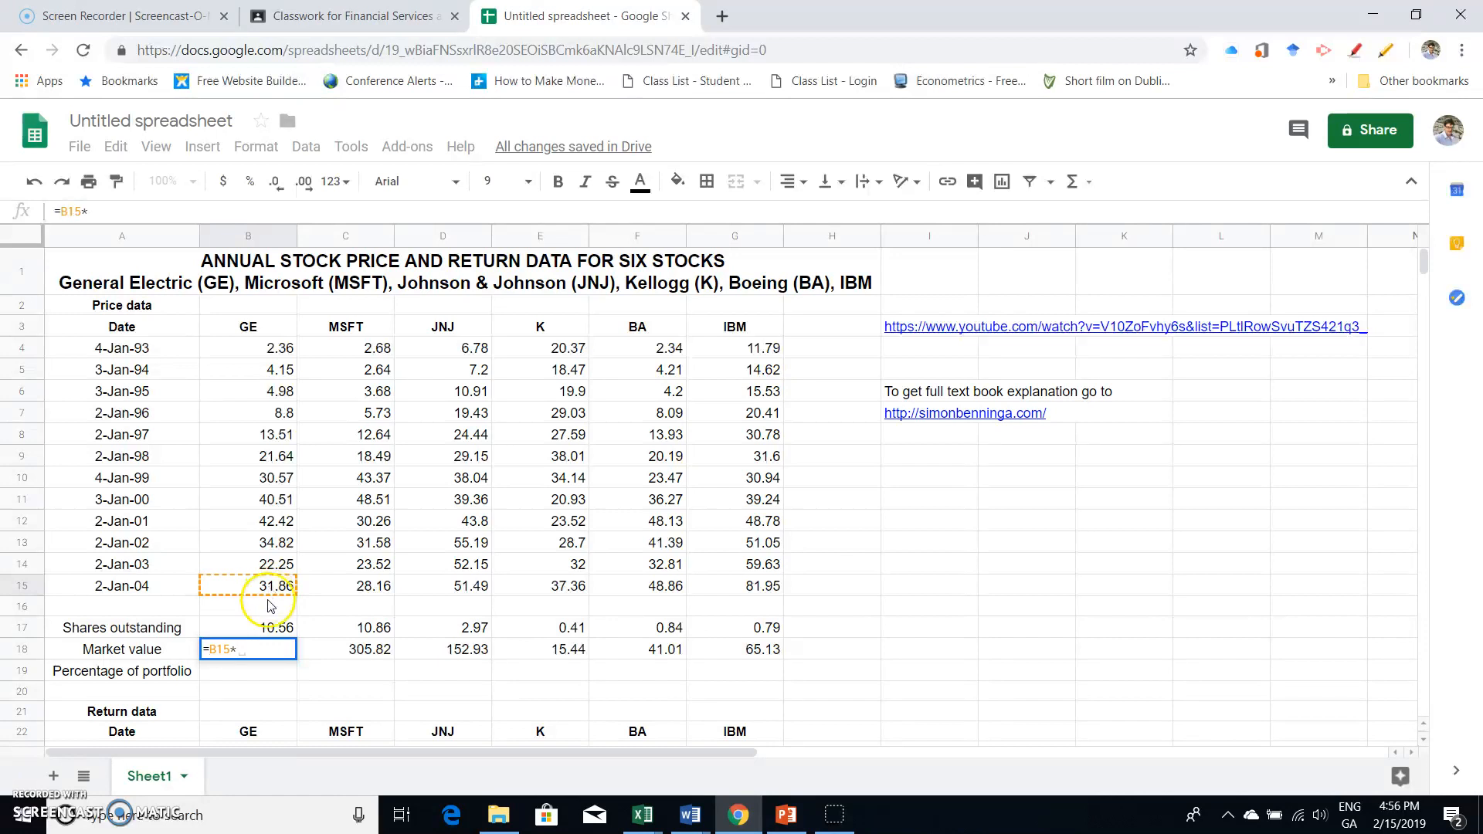
left_click(265, 631)
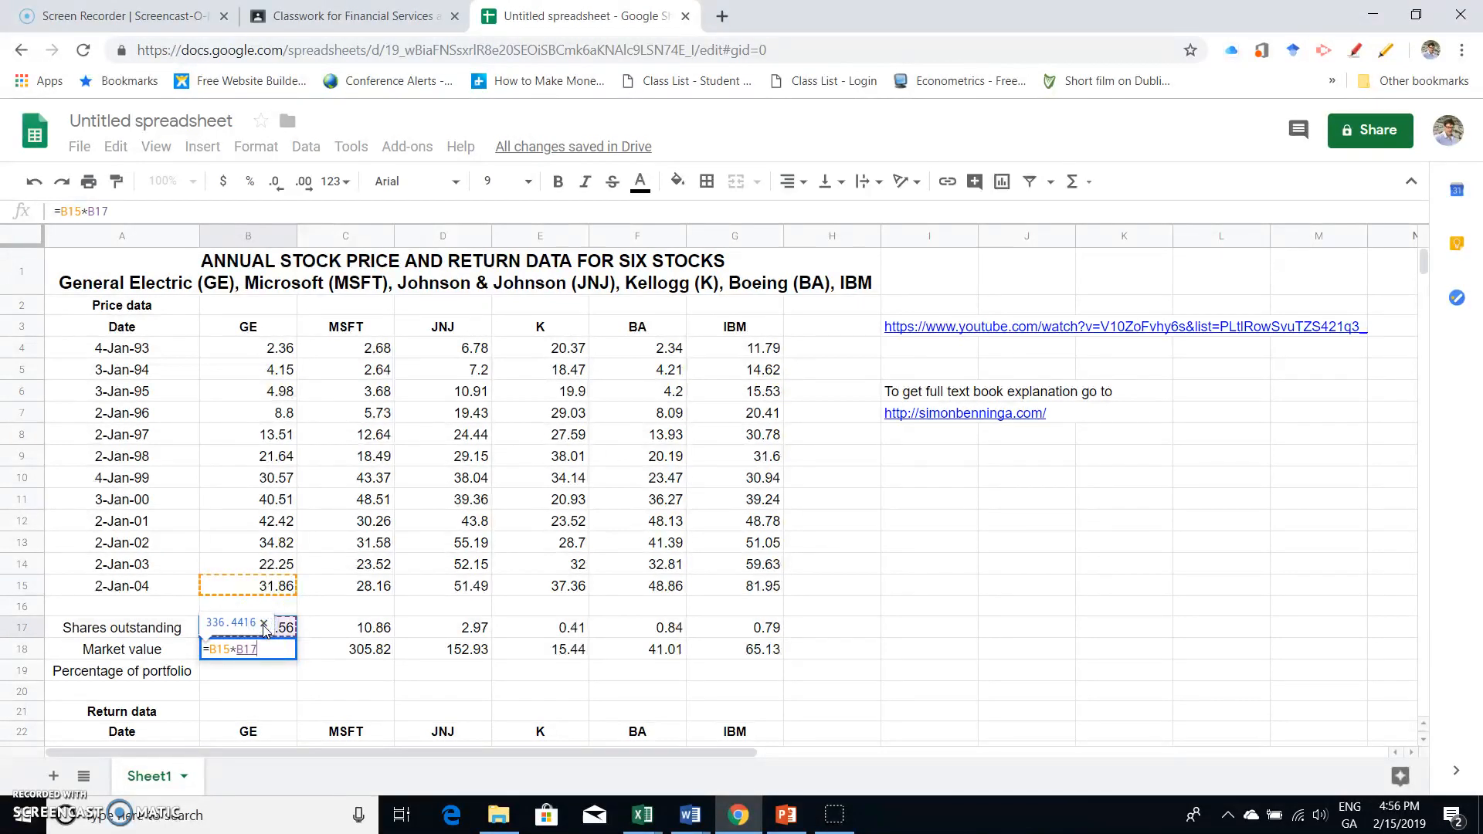
key("Return")
left_click(261, 645)
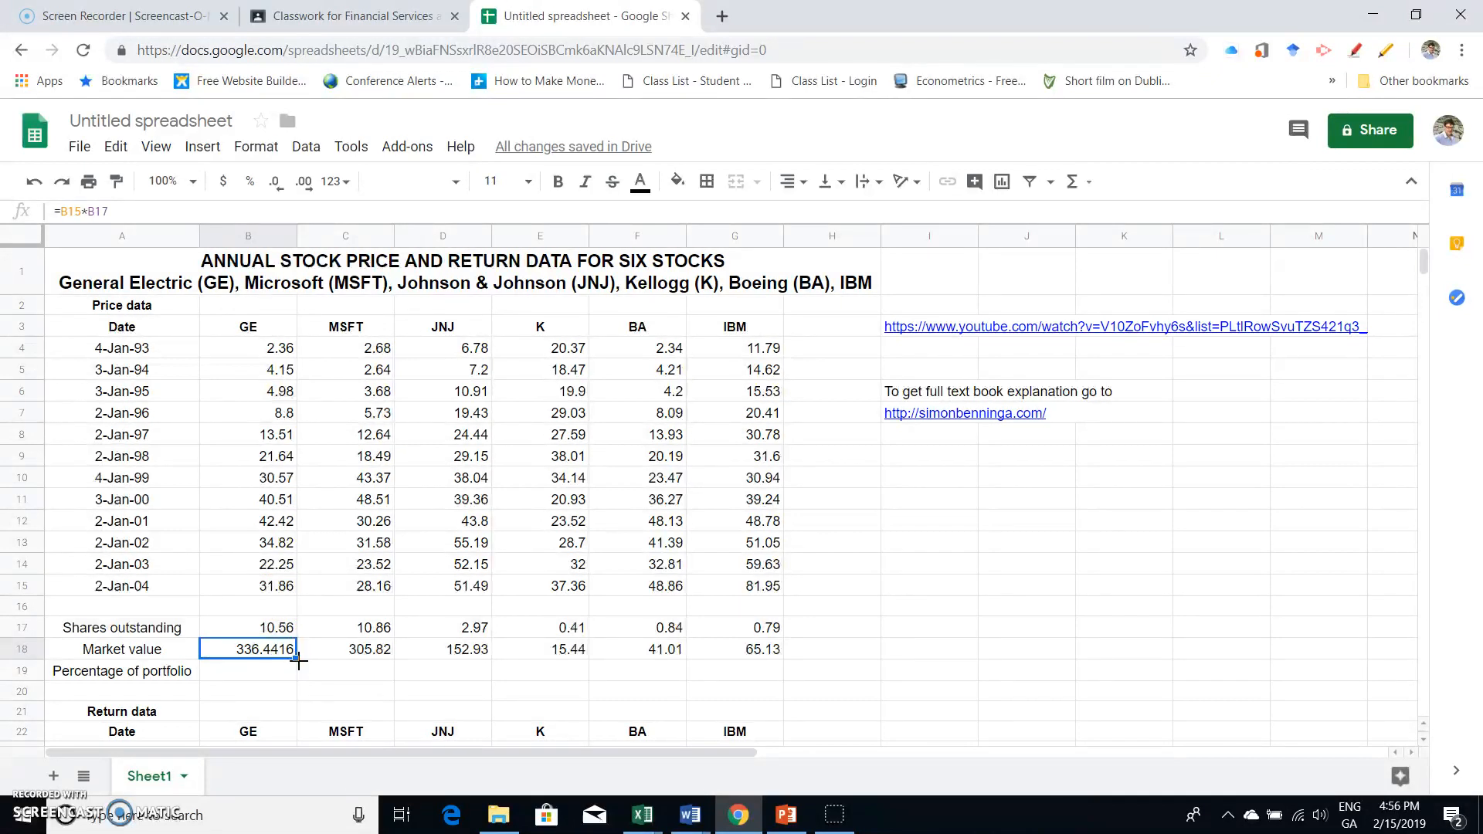
left_click_drag(297, 657, 734, 649)
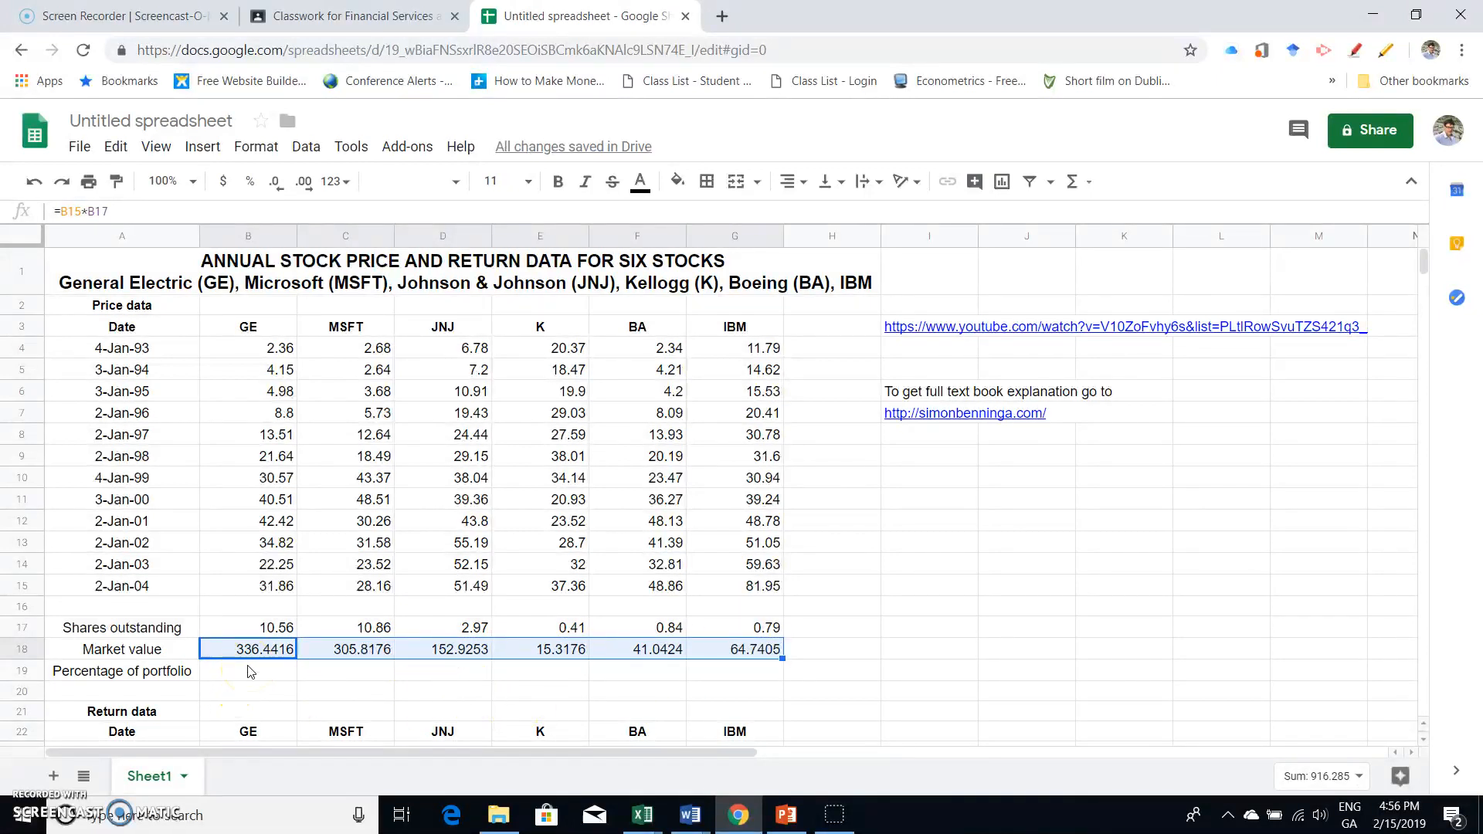
- Calculate GE's percentage of portfolio in B19 with the formula =B18/sum(B18:G18)
left_click(248, 671)
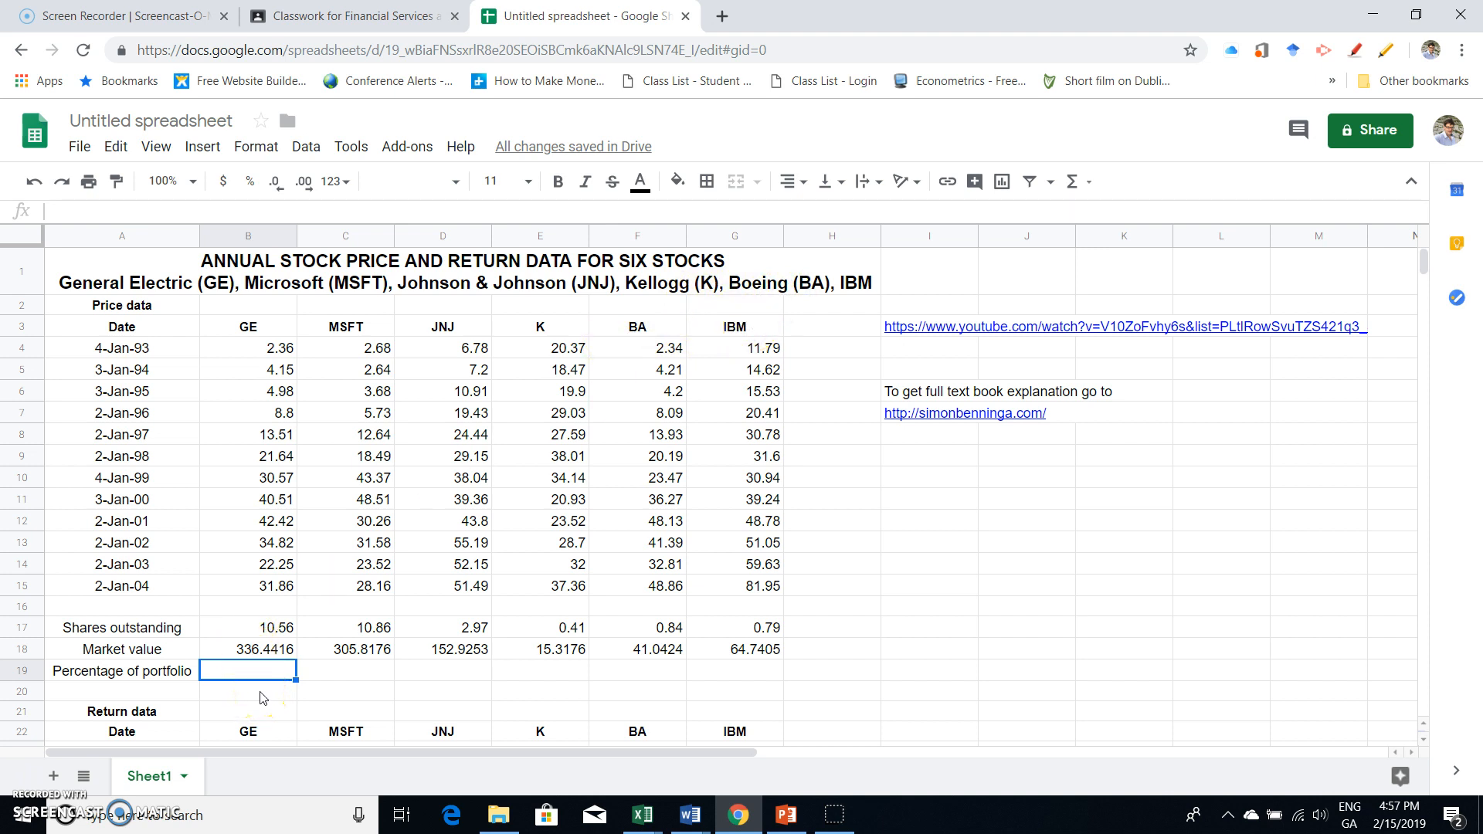
type("=")
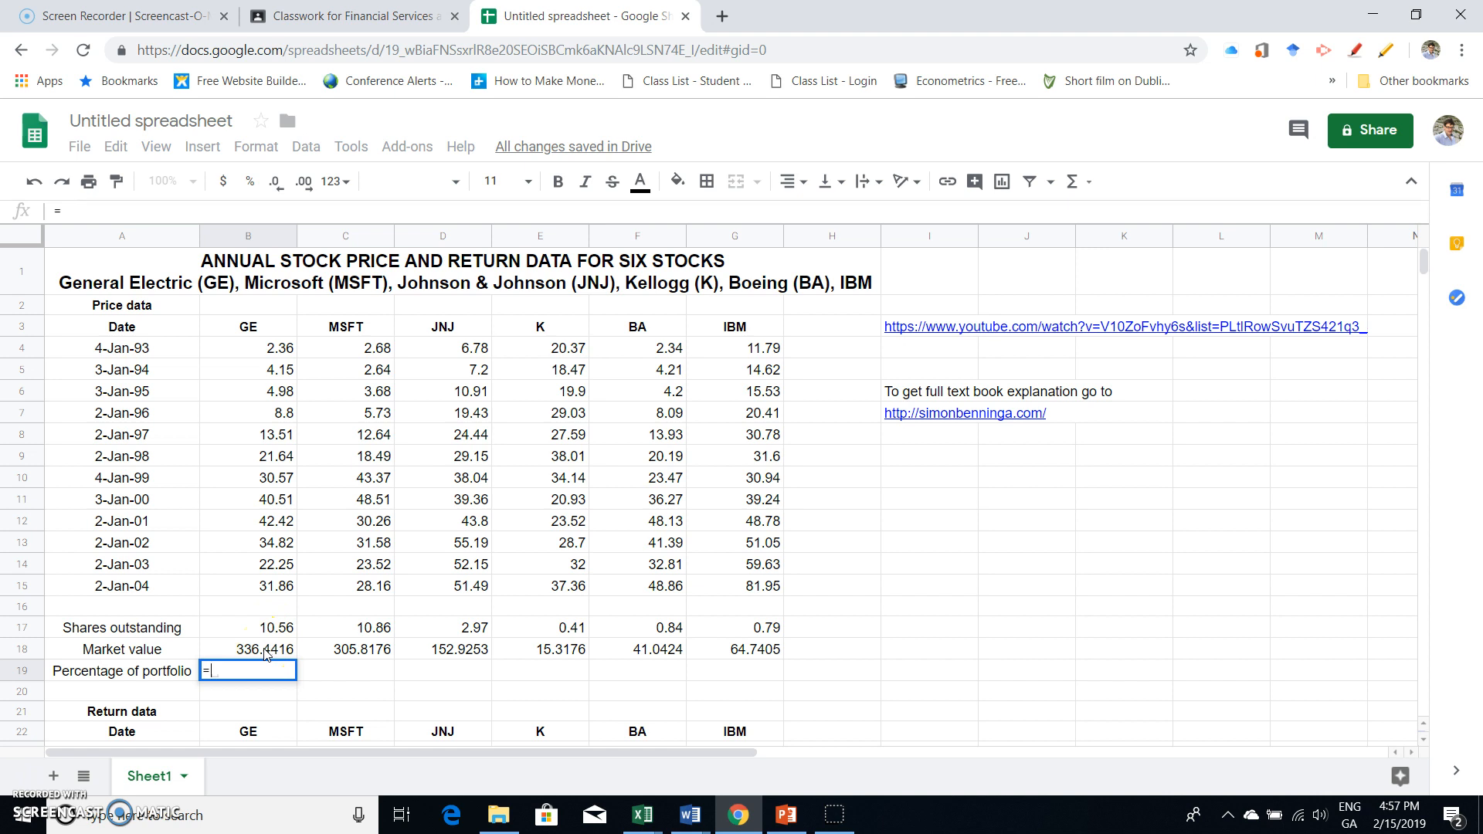
left_click(216, 671)
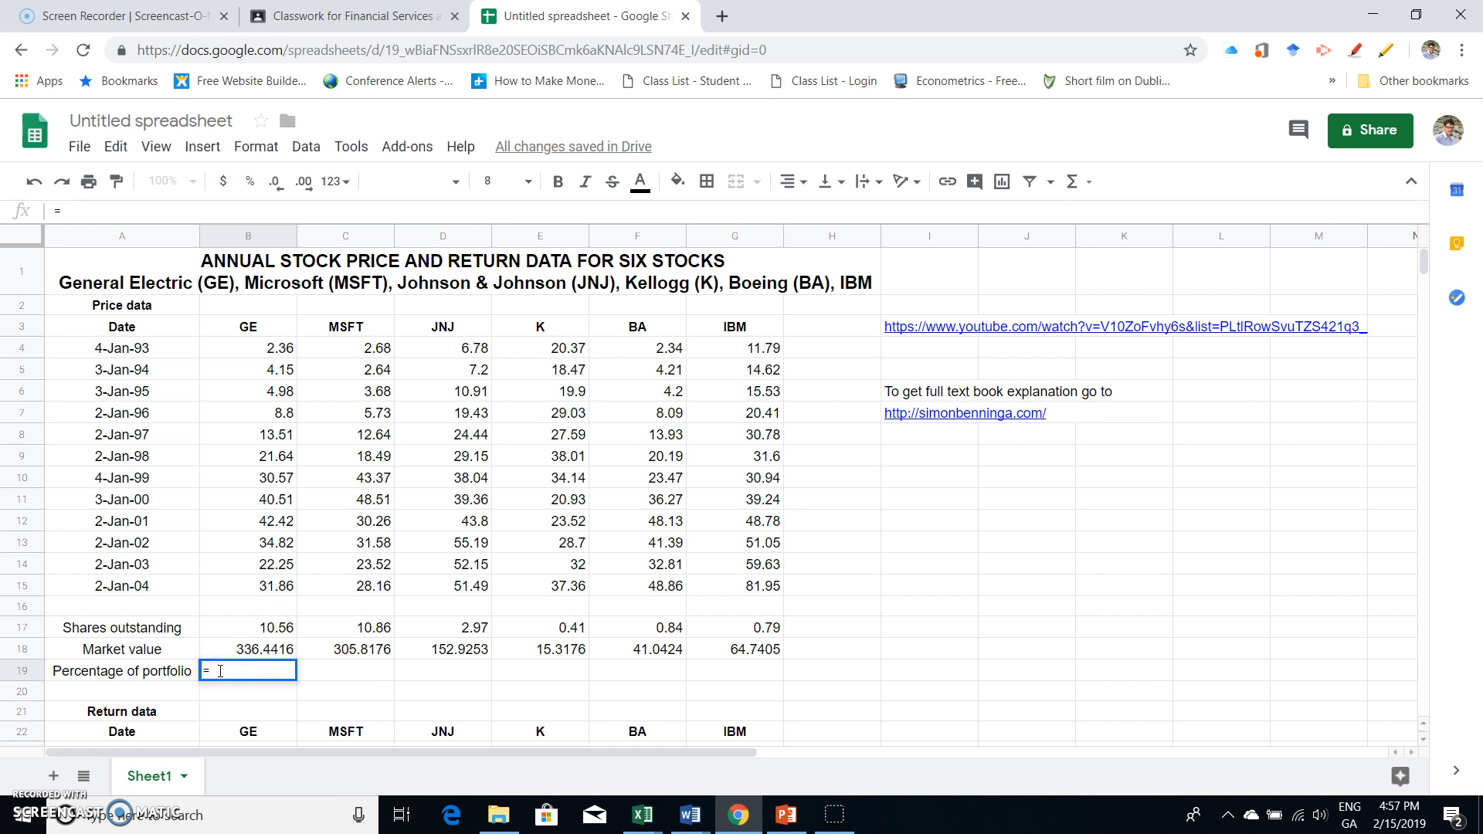
left_click(232, 649)
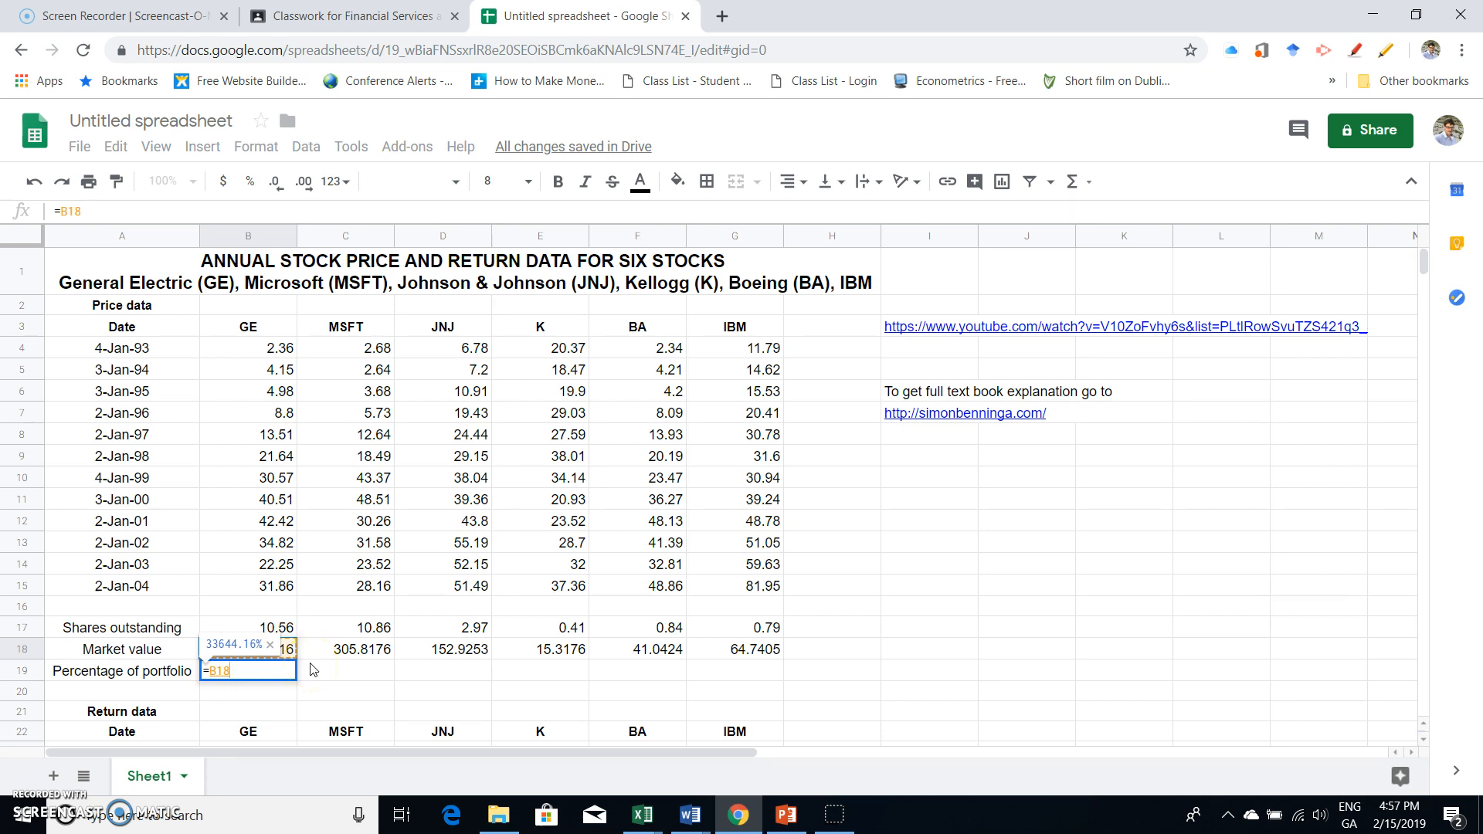
type("/sum(")
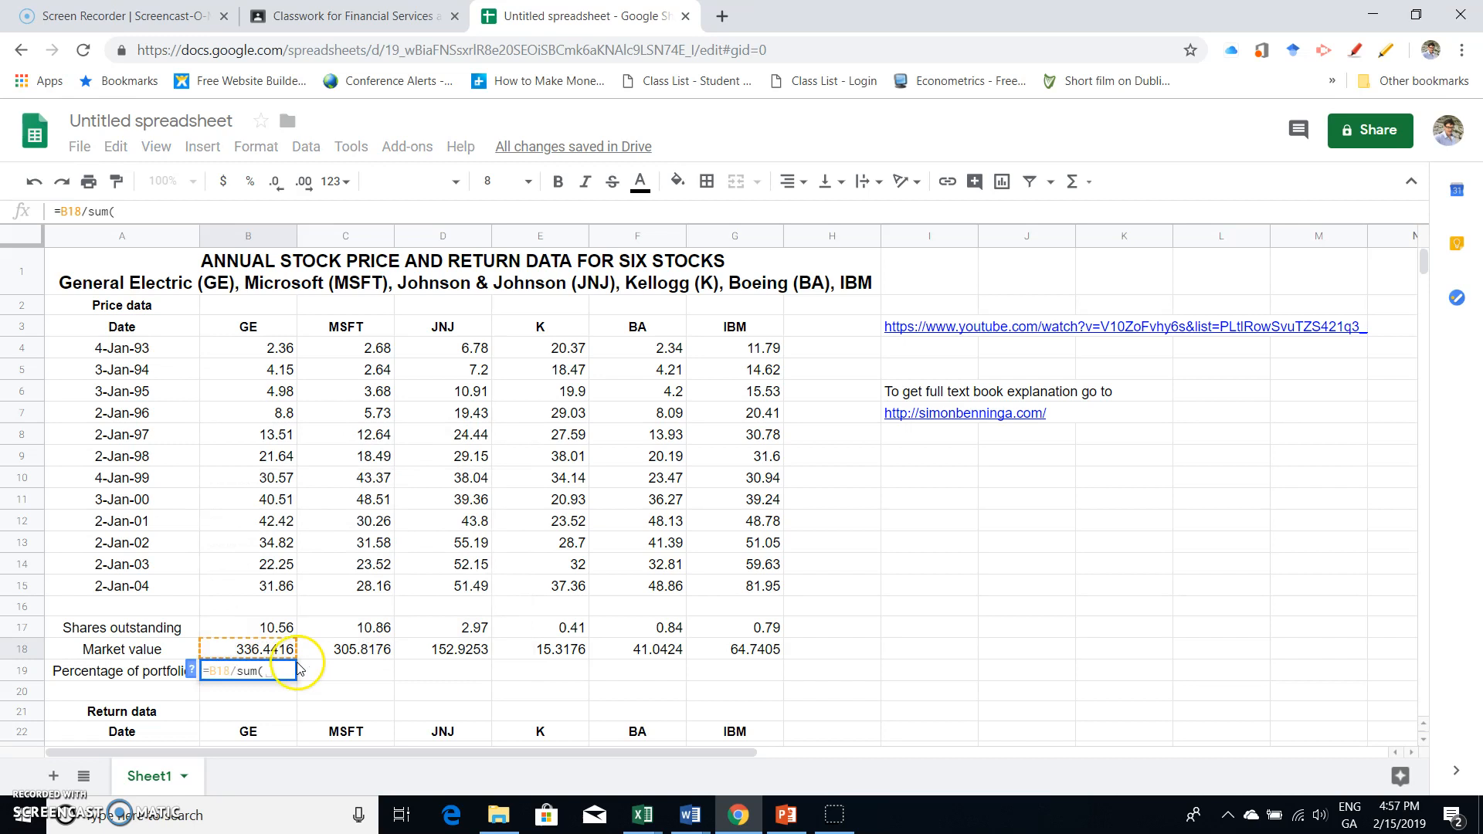
left_click_drag(270, 649, 723, 650)
type(")")
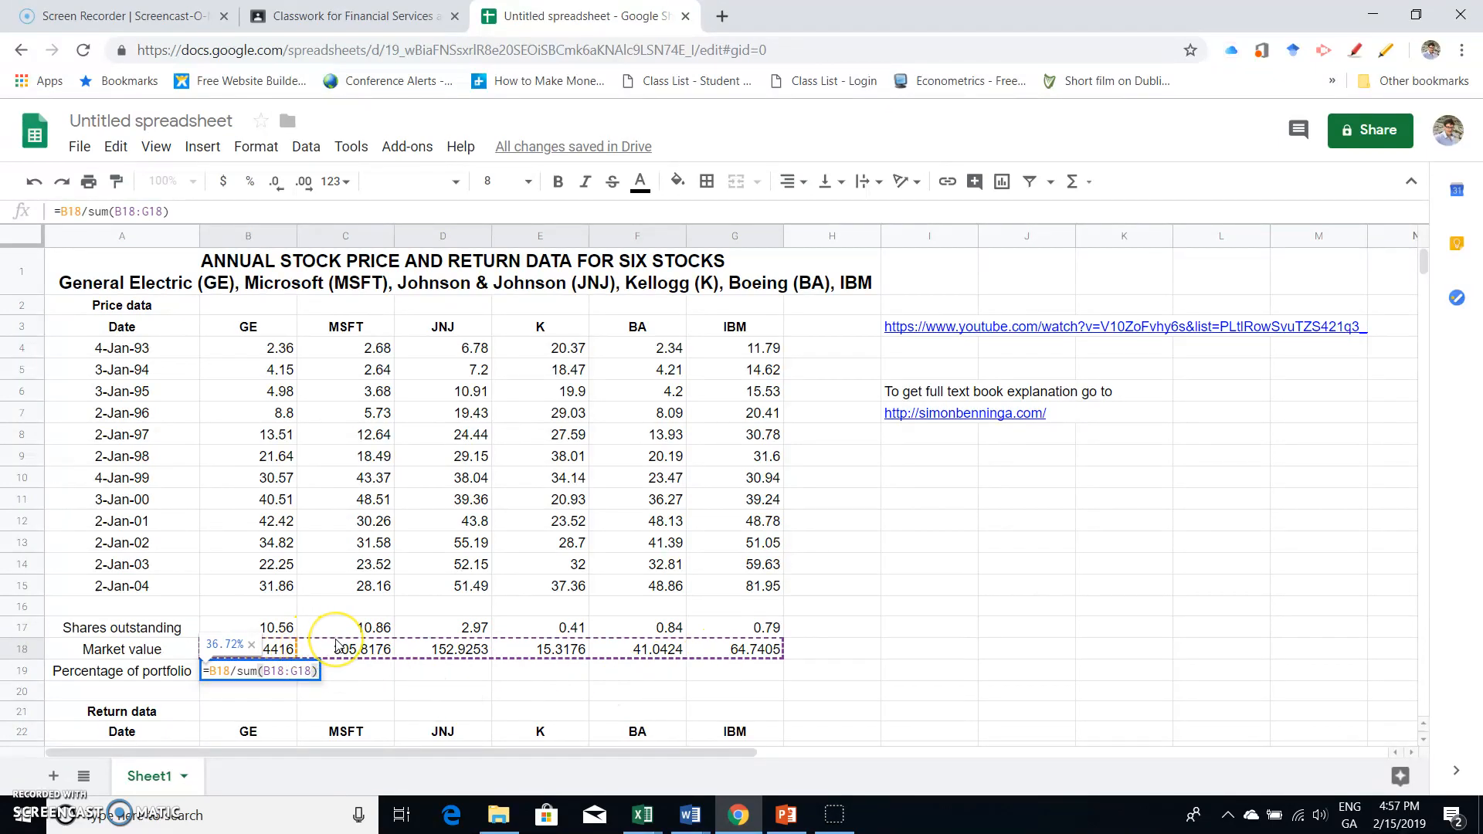
key("Return")
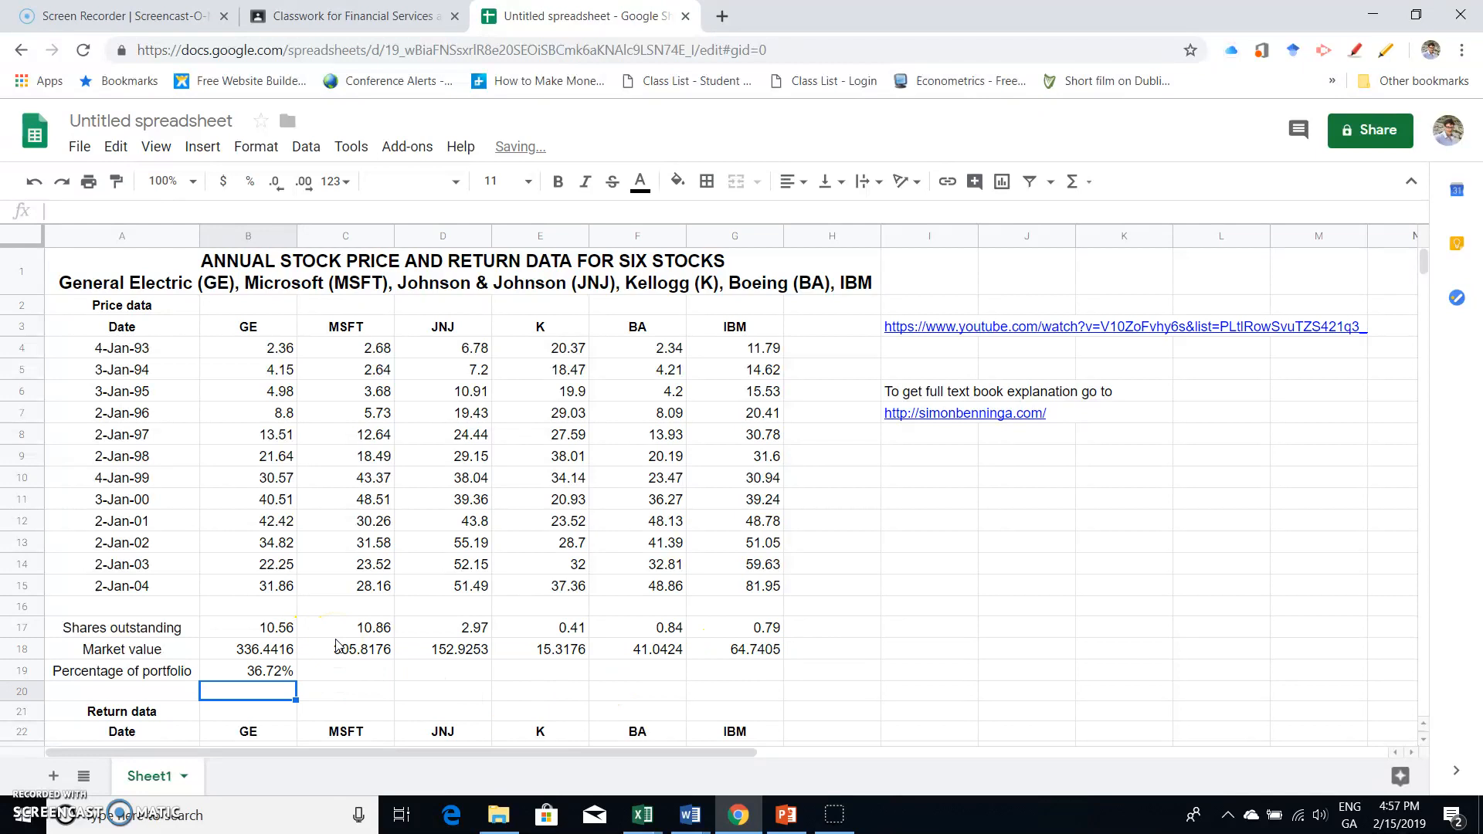
- Make the start of the SUM range in B19 absolute as $B$18
left_click(272, 680)
double_click(272, 681)
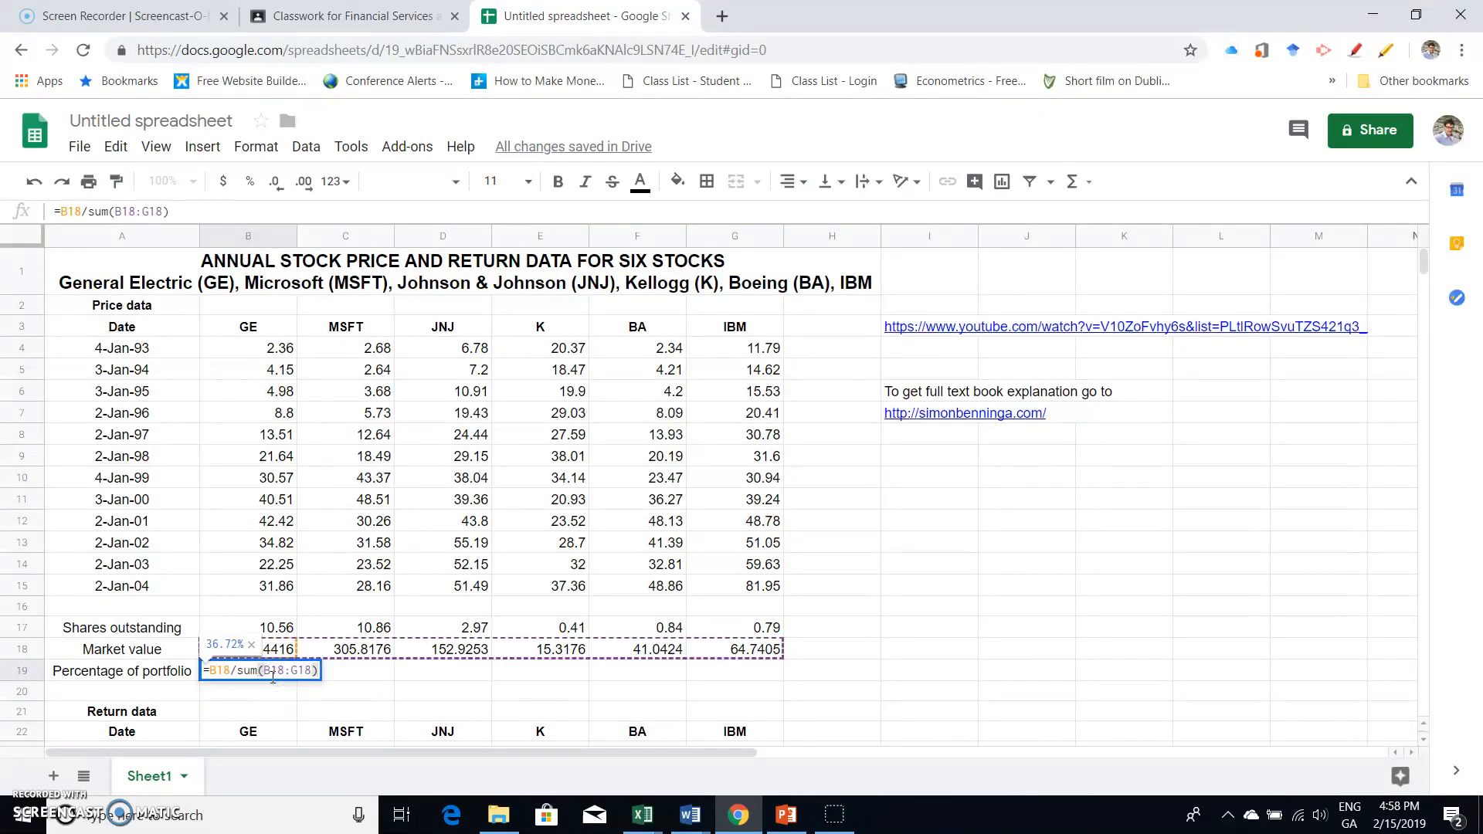
left_click(264, 670)
type("$B")
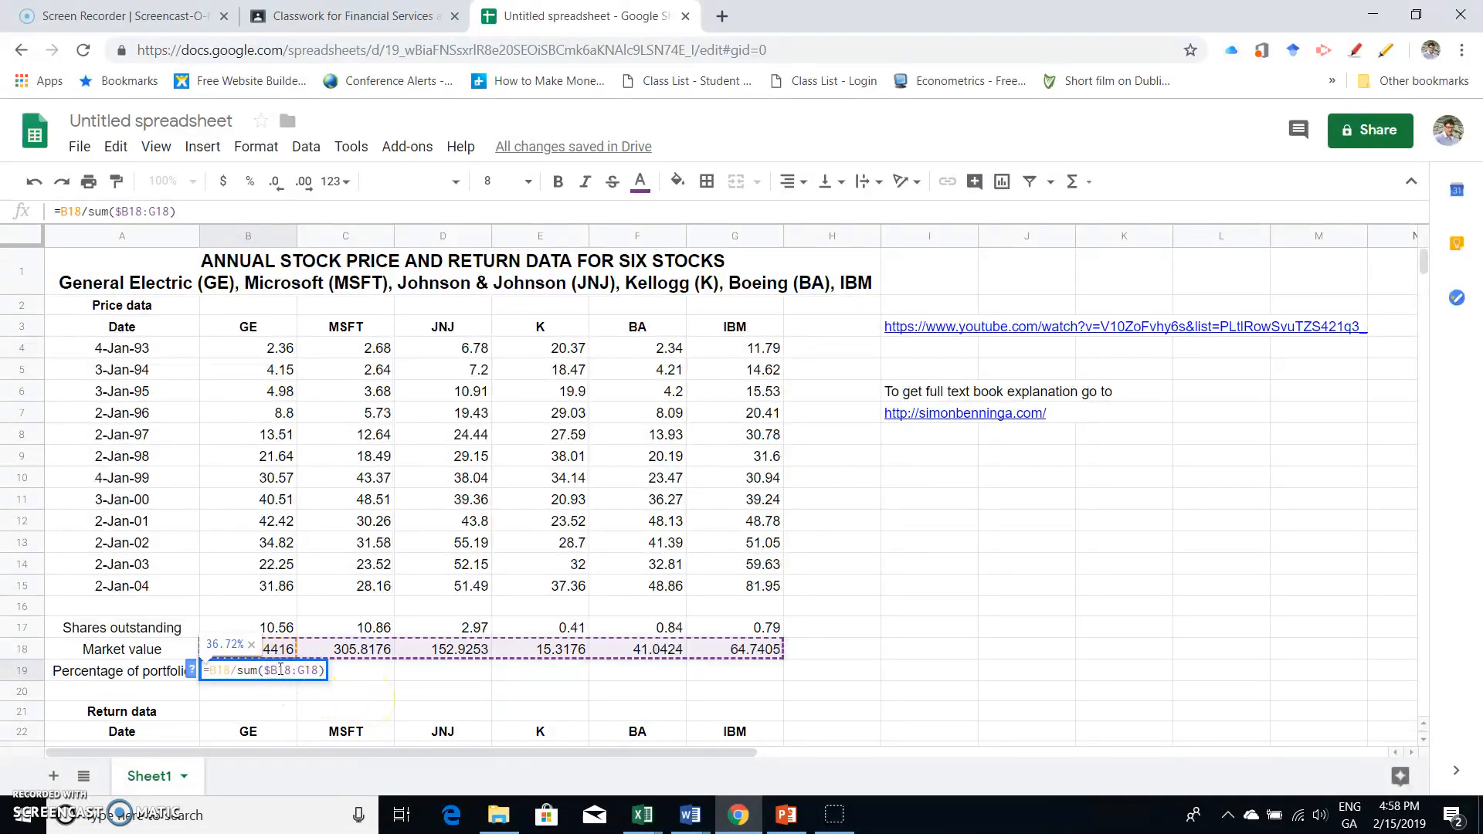
type("$")
left_click(300, 674)
left_click(305, 670)
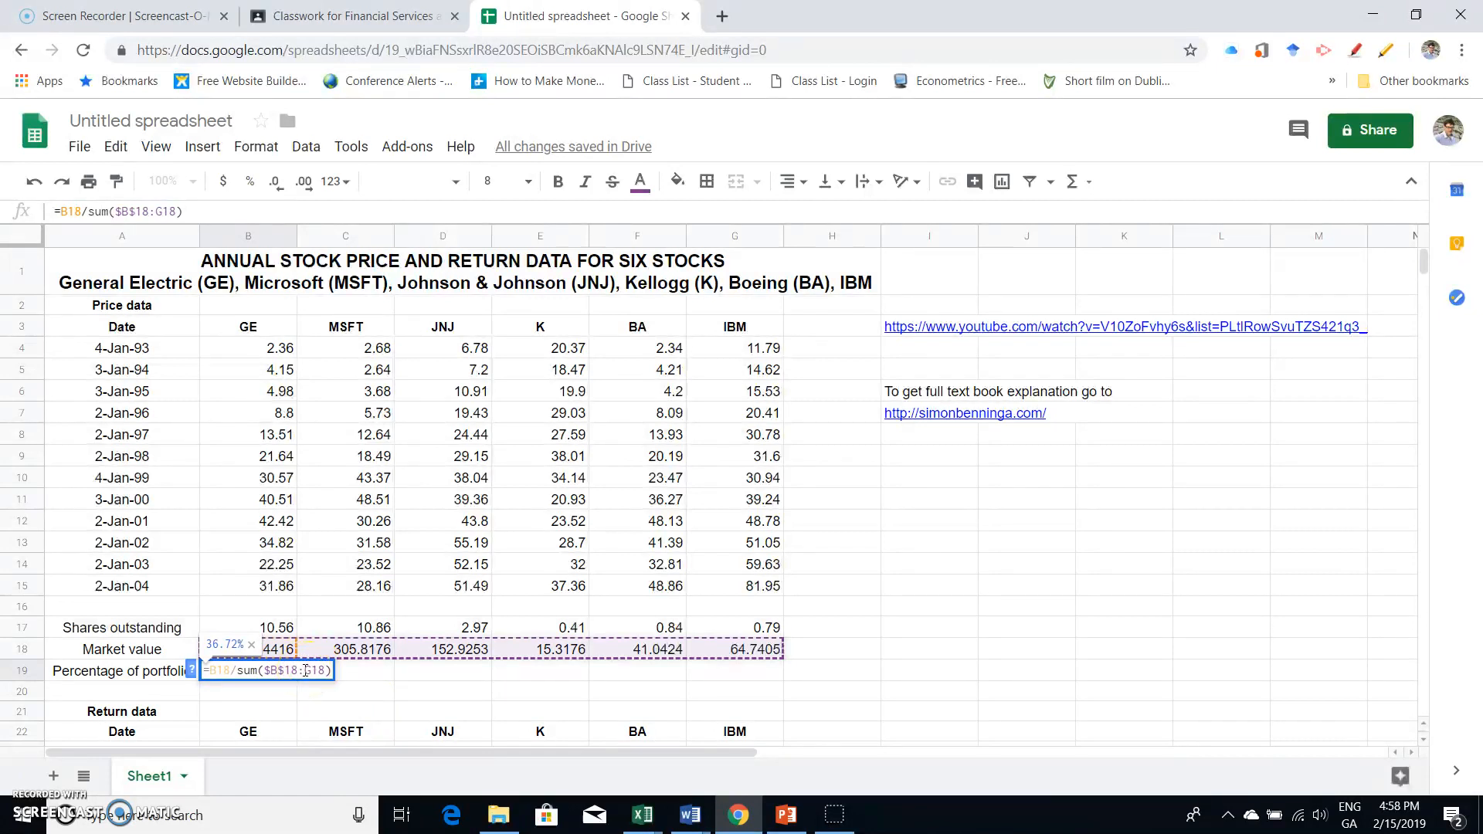
left_click(323, 670)
type("=")
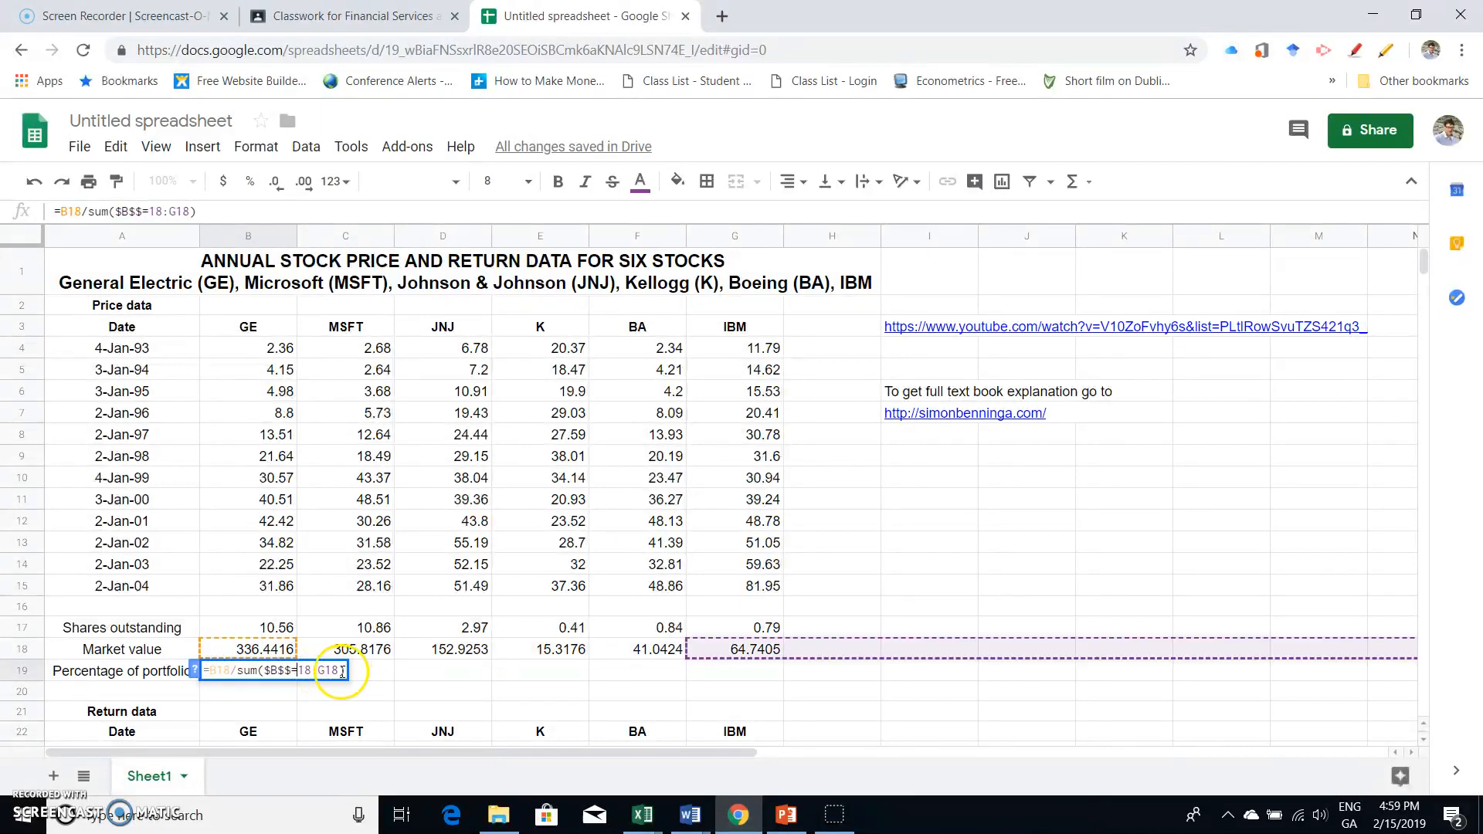
left_click(298, 669)
key("BackSpace")
left_click(342, 670)
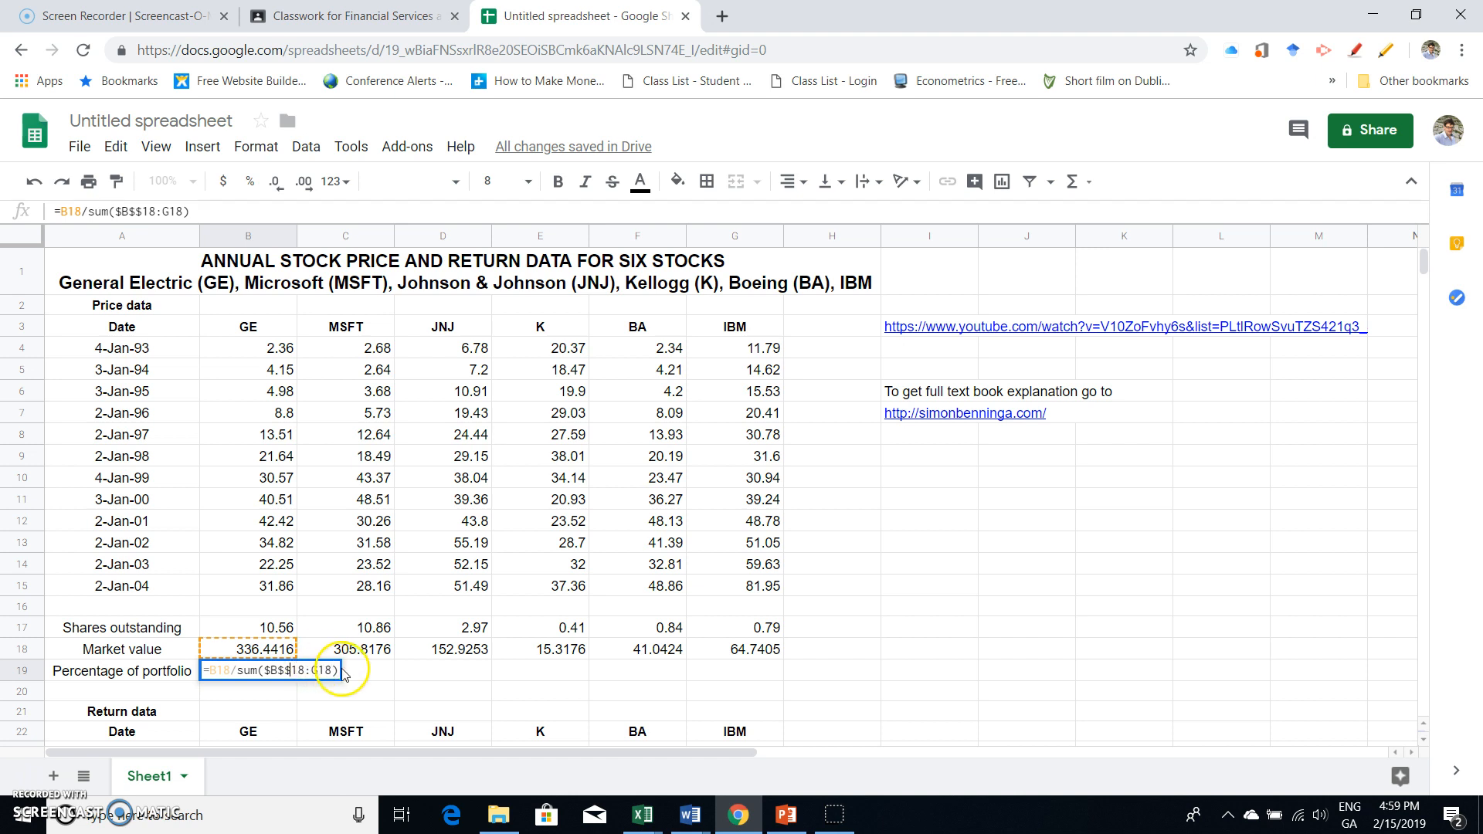
key("BackSpace")
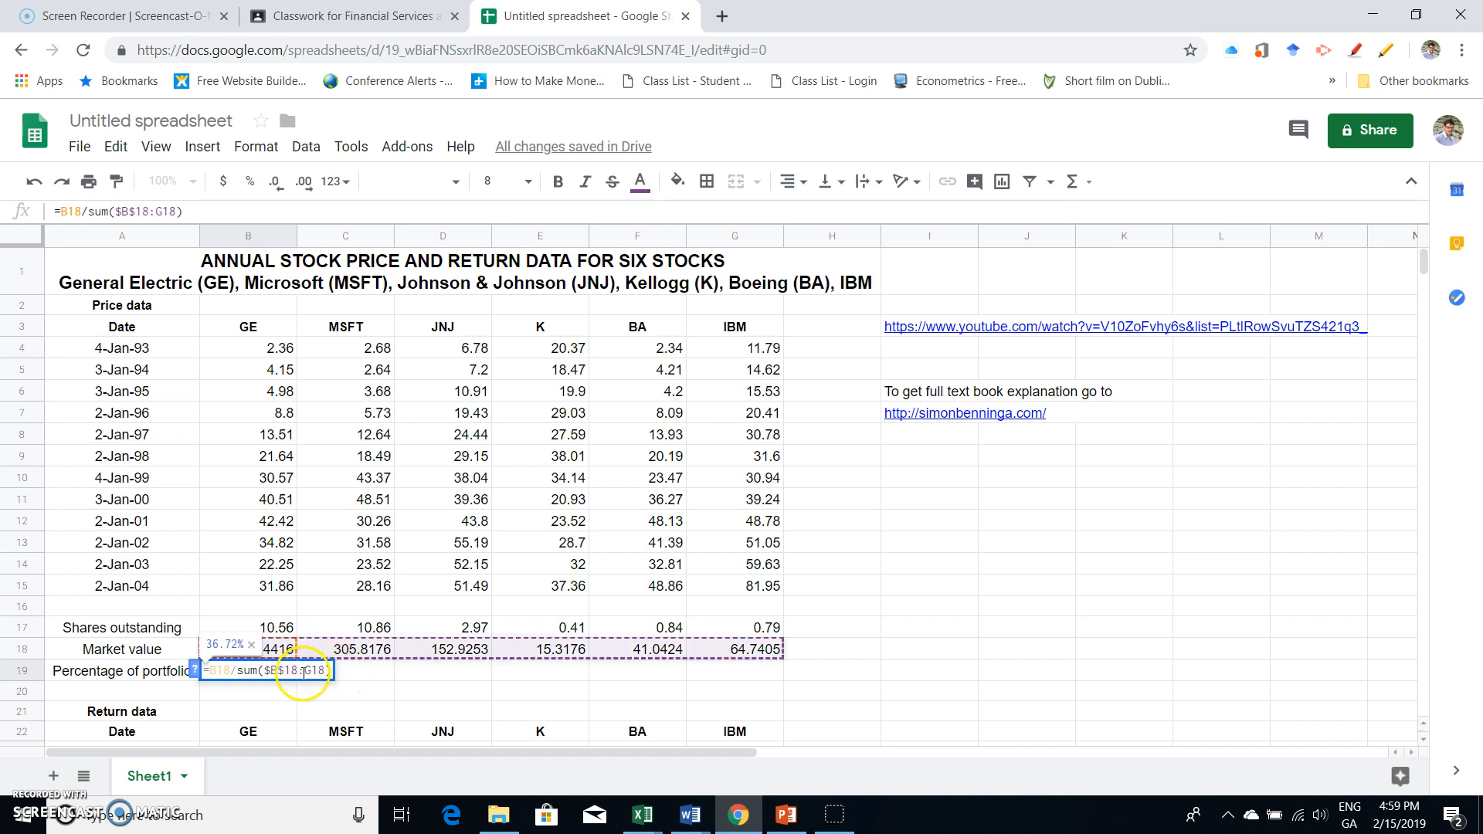
- Make the end of the SUM range in B19 absolute as $G$18 and commit the formula
left_click(304, 669)
type("$")
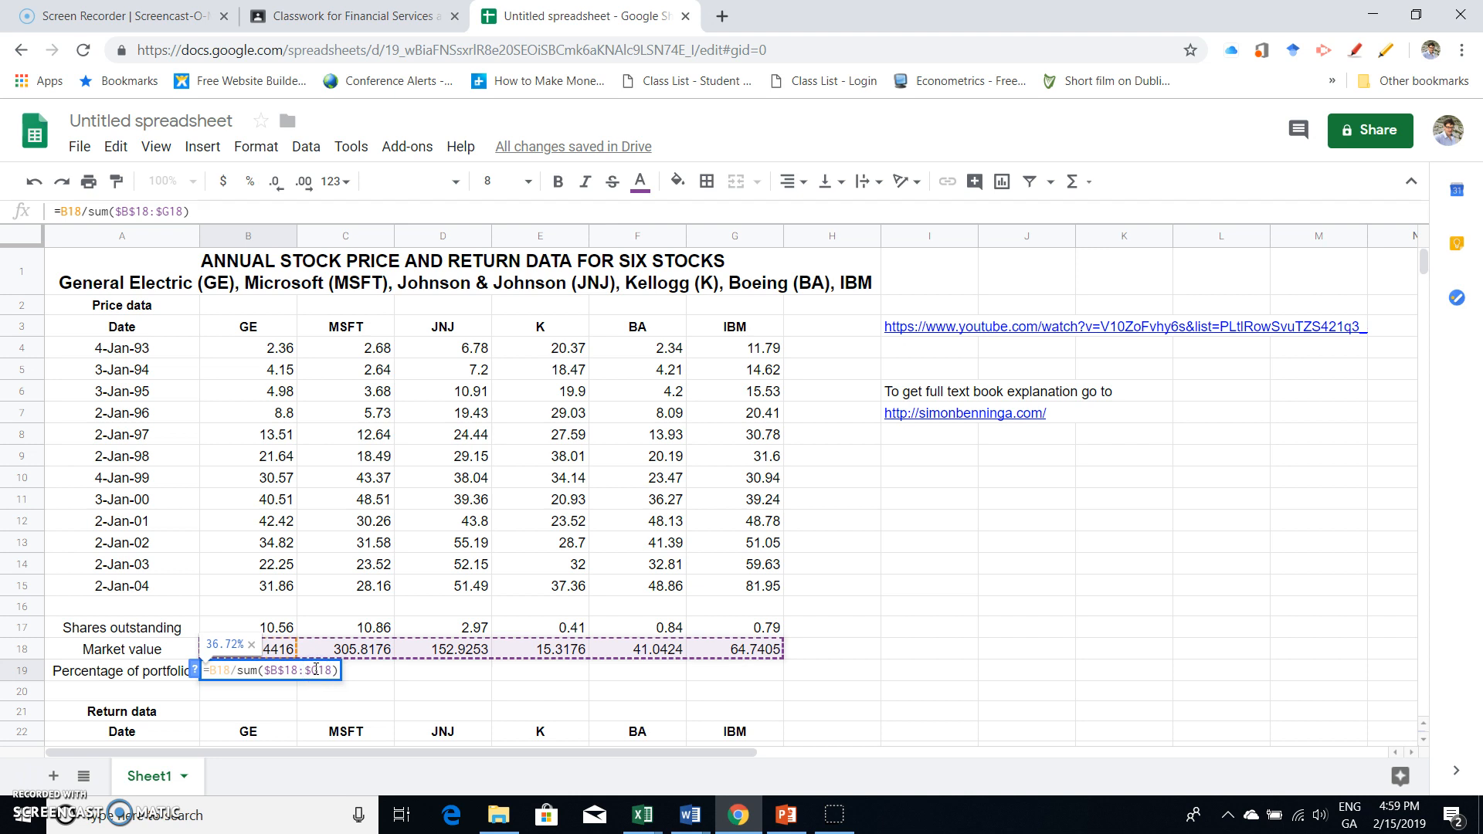
type("$")
key("Return")
- Fill GE's percentage of portfolio formula across row 19 to IBM
left_click(282, 673)
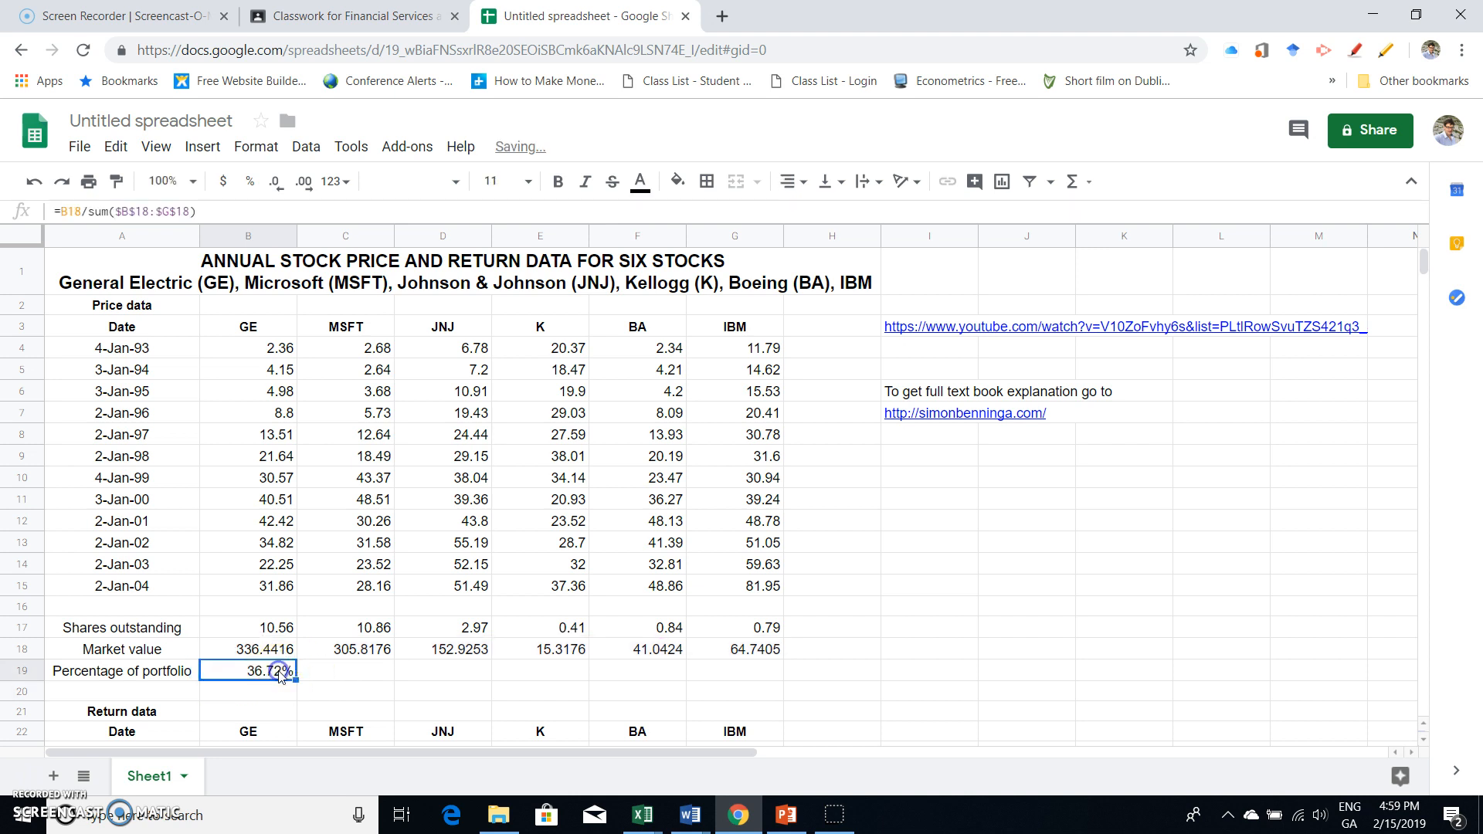
left_click_drag(295, 677, 724, 683)
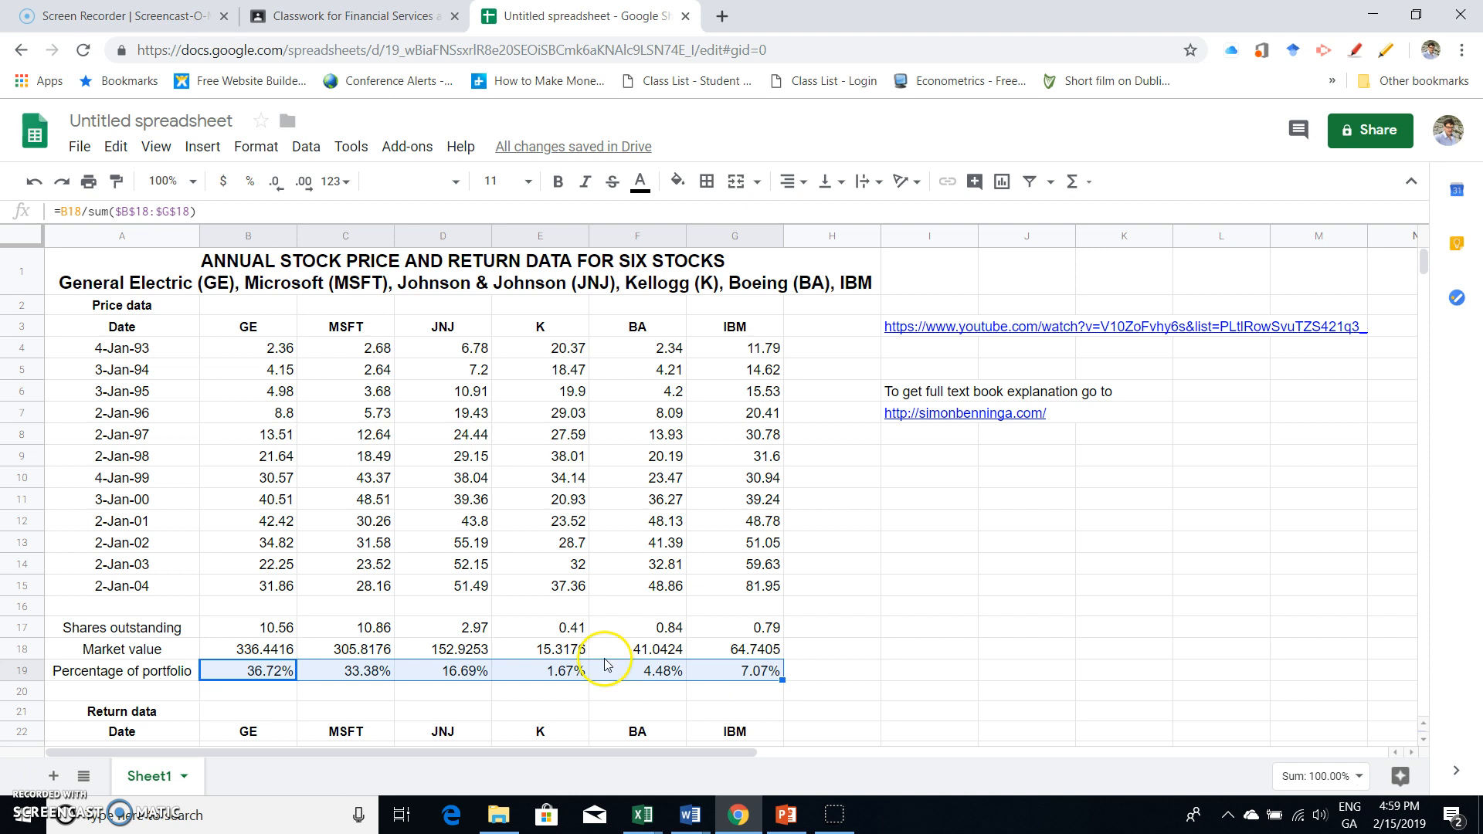
left_click(276, 675)
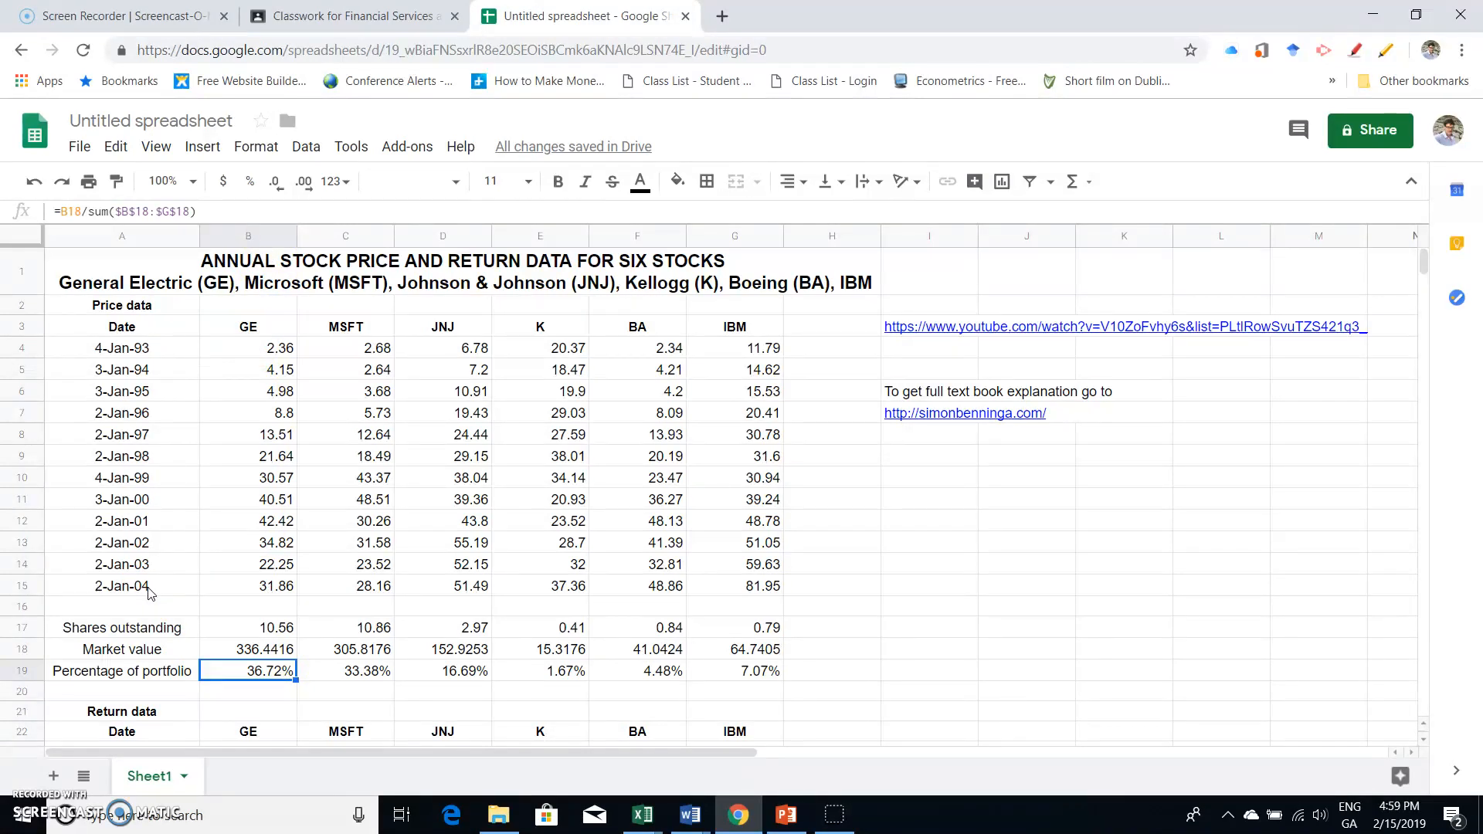
left_click(278, 669)
- Examine the empty Return data table below the portfolio percentages
scroll(279, 671, "down", 1)
scroll(280, 670, "up", 1)
scroll(829, 637, "down", 2)
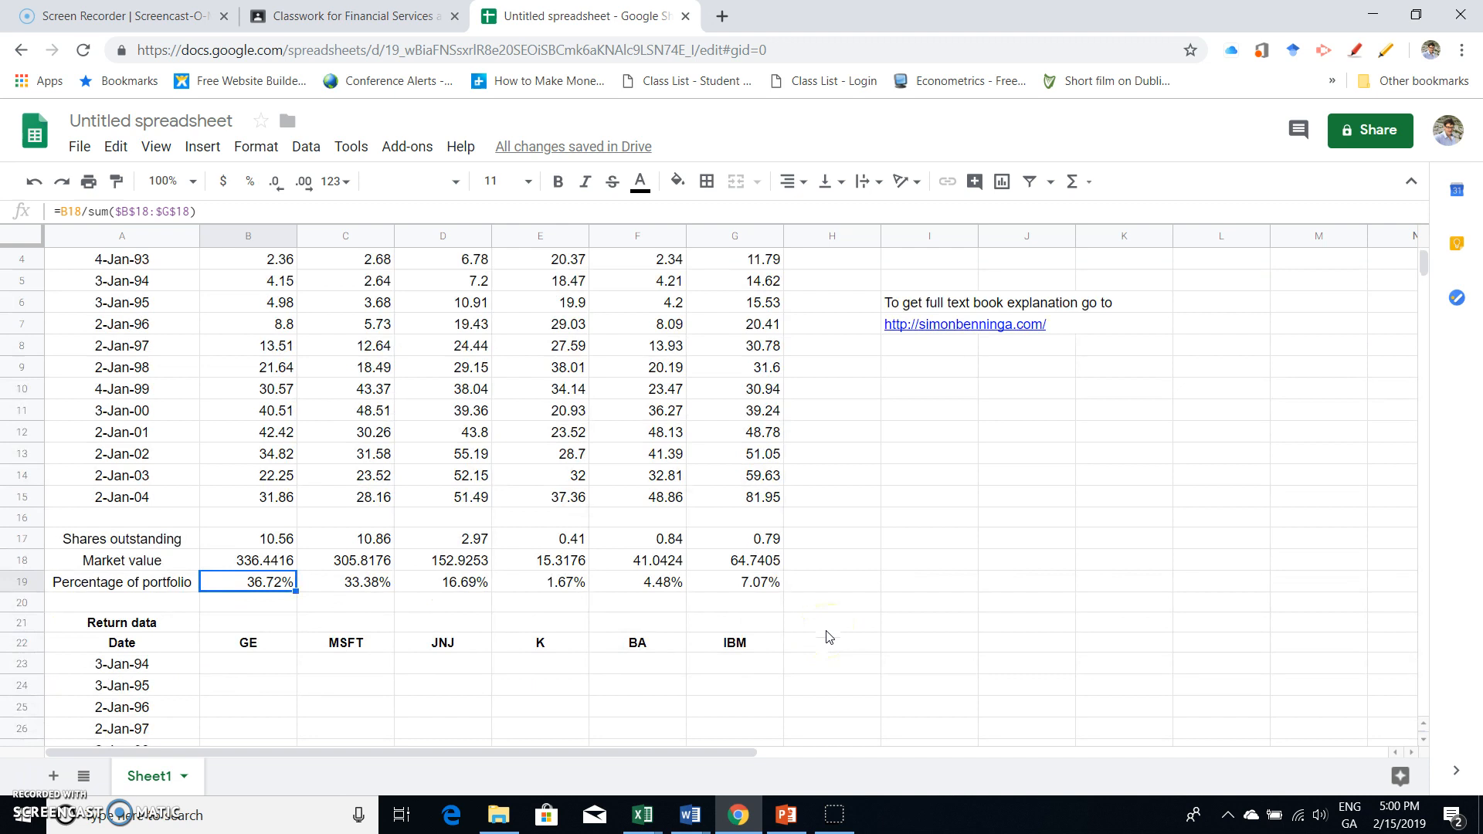
scroll(829, 637, "down", 1)
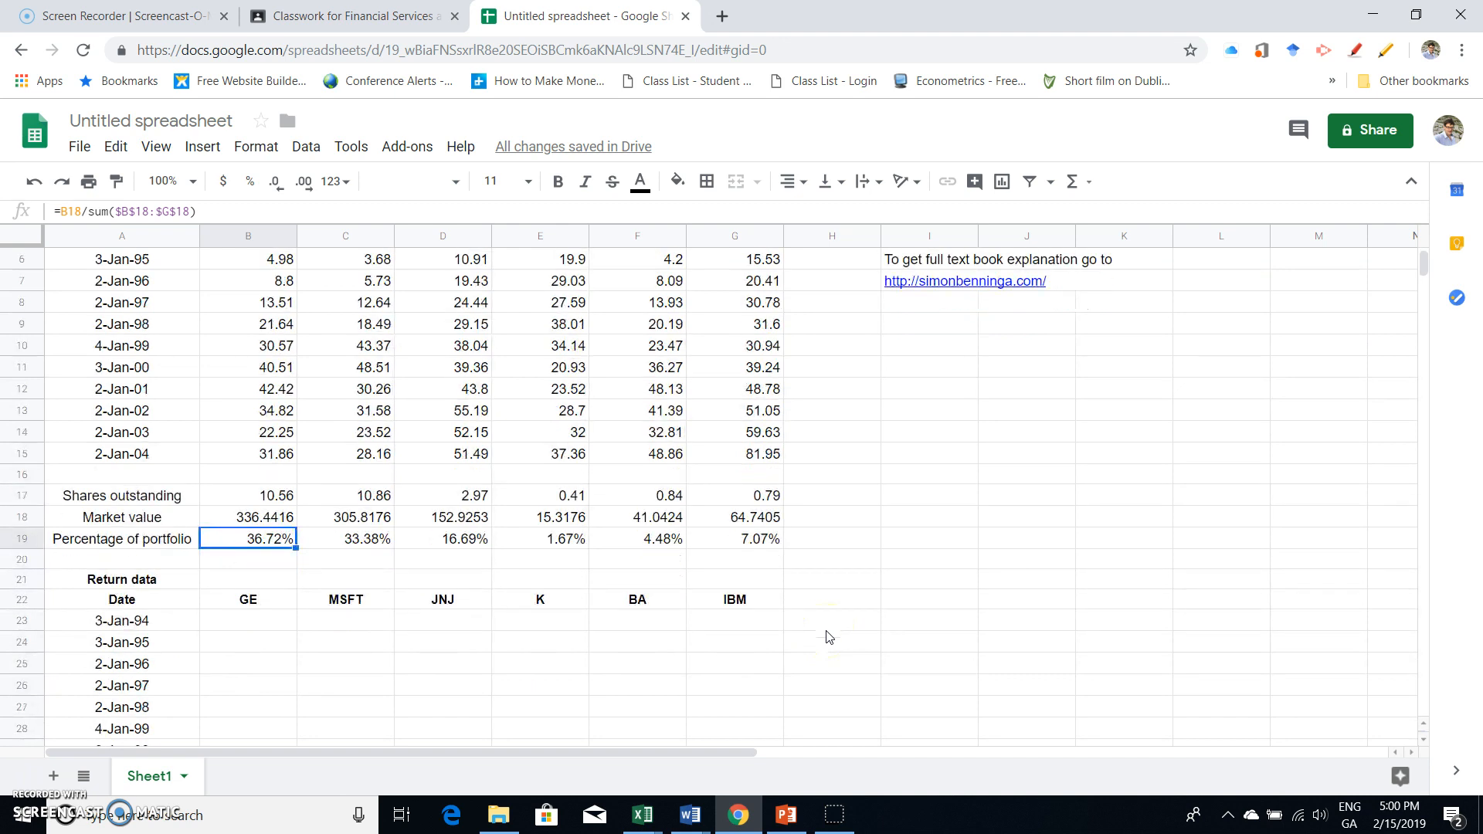
scroll(498, 548, "down", 2)
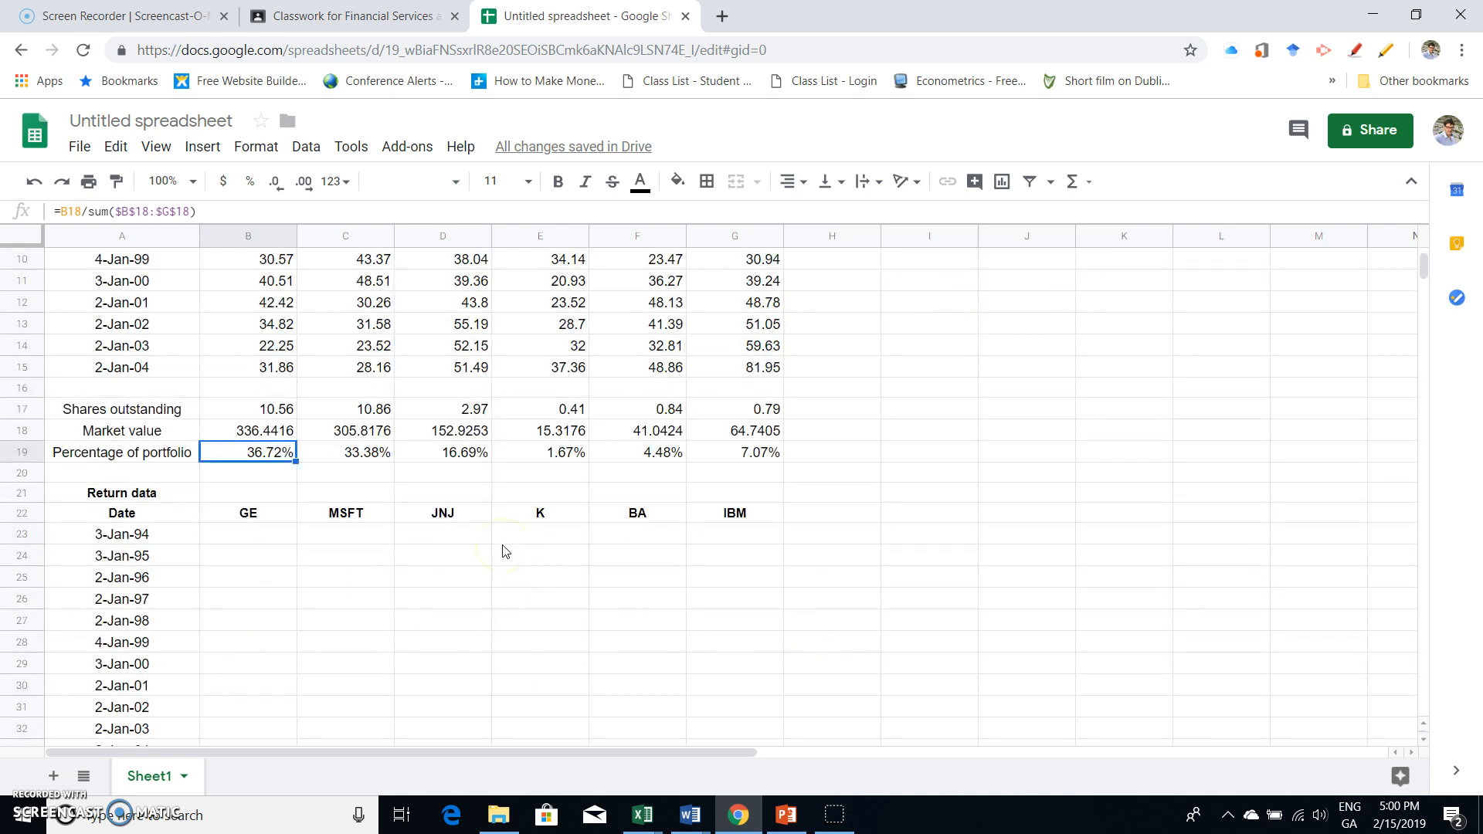
scroll(503, 551, "down", 1)
scroll(504, 549, "up", 5)
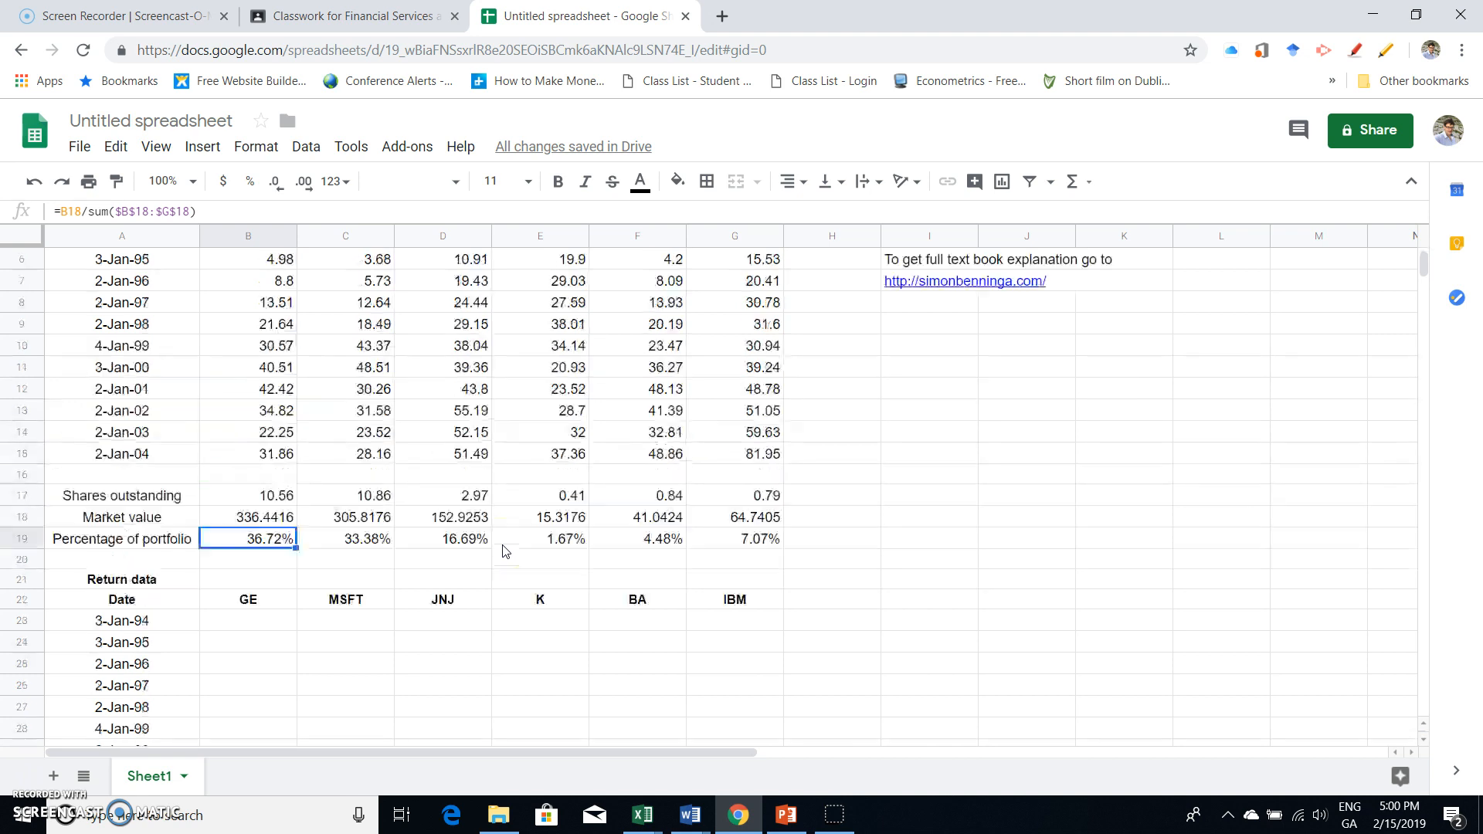
- Calculate GE's 3-Jan-94 return in B23 with the formula =ln(B5/B4)
scroll(503, 549, "down", 3)
scroll(505, 551, "down", 1)
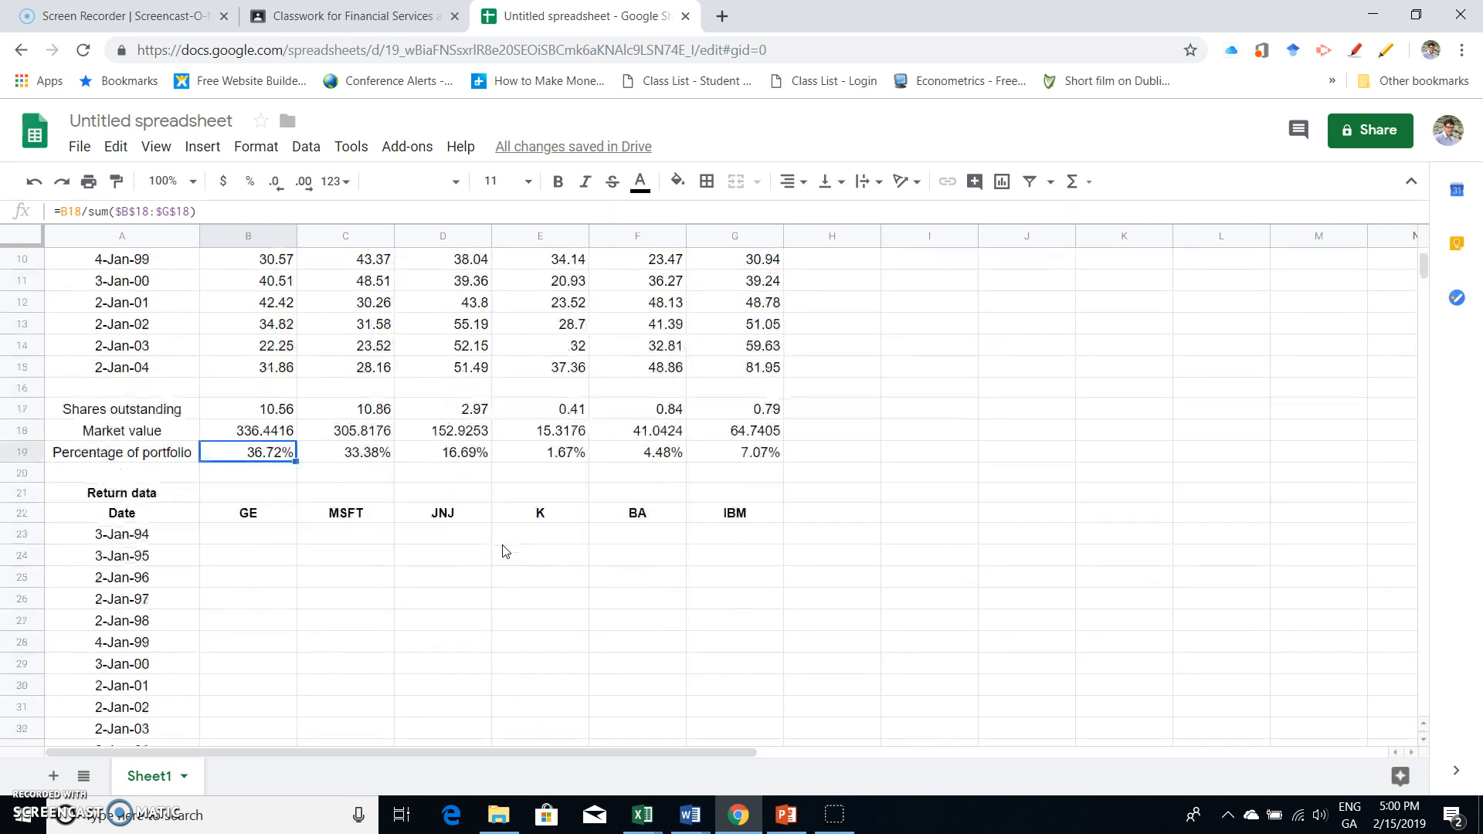
left_click(228, 539)
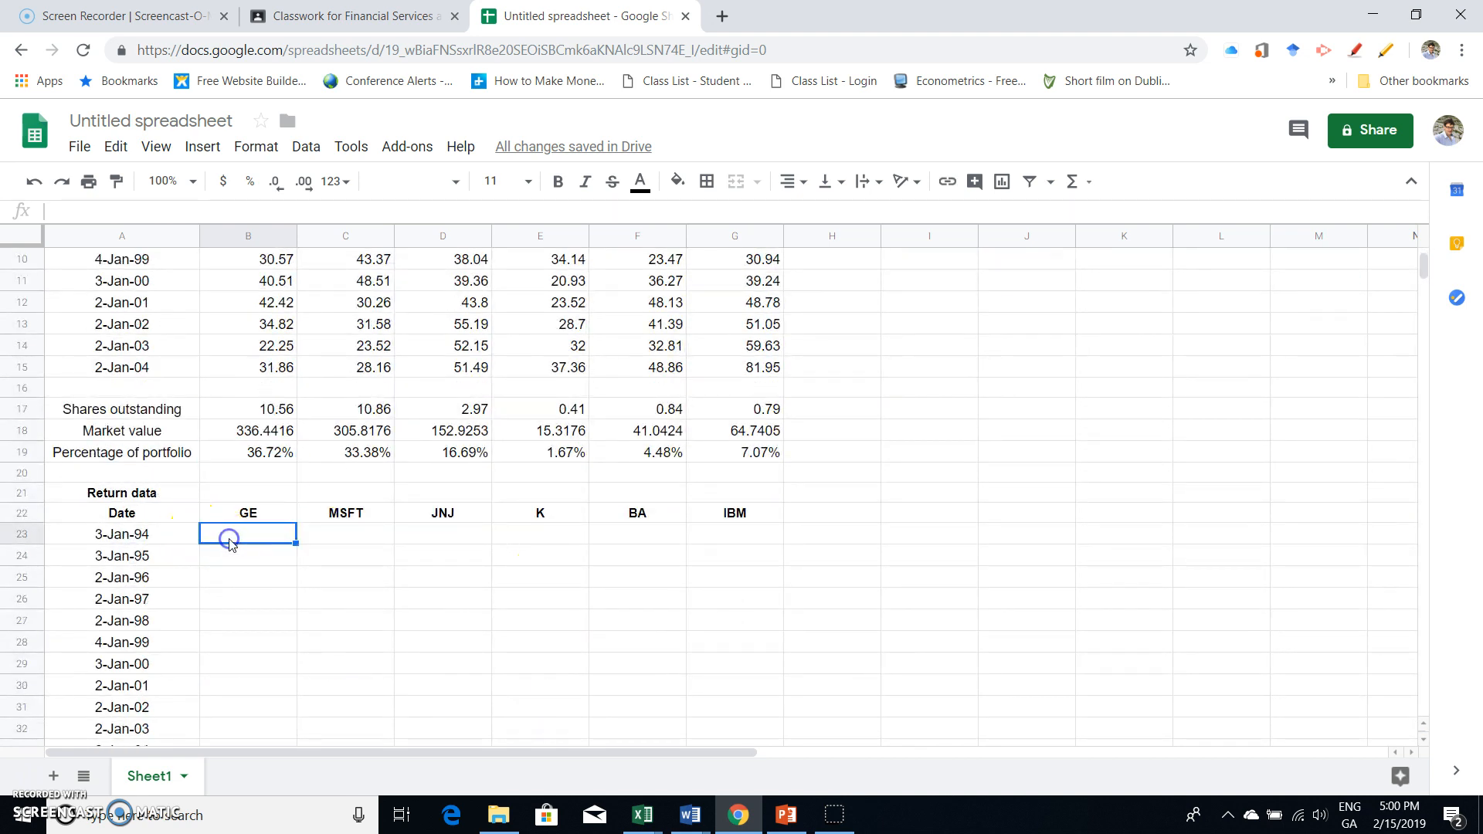
type("=ln")
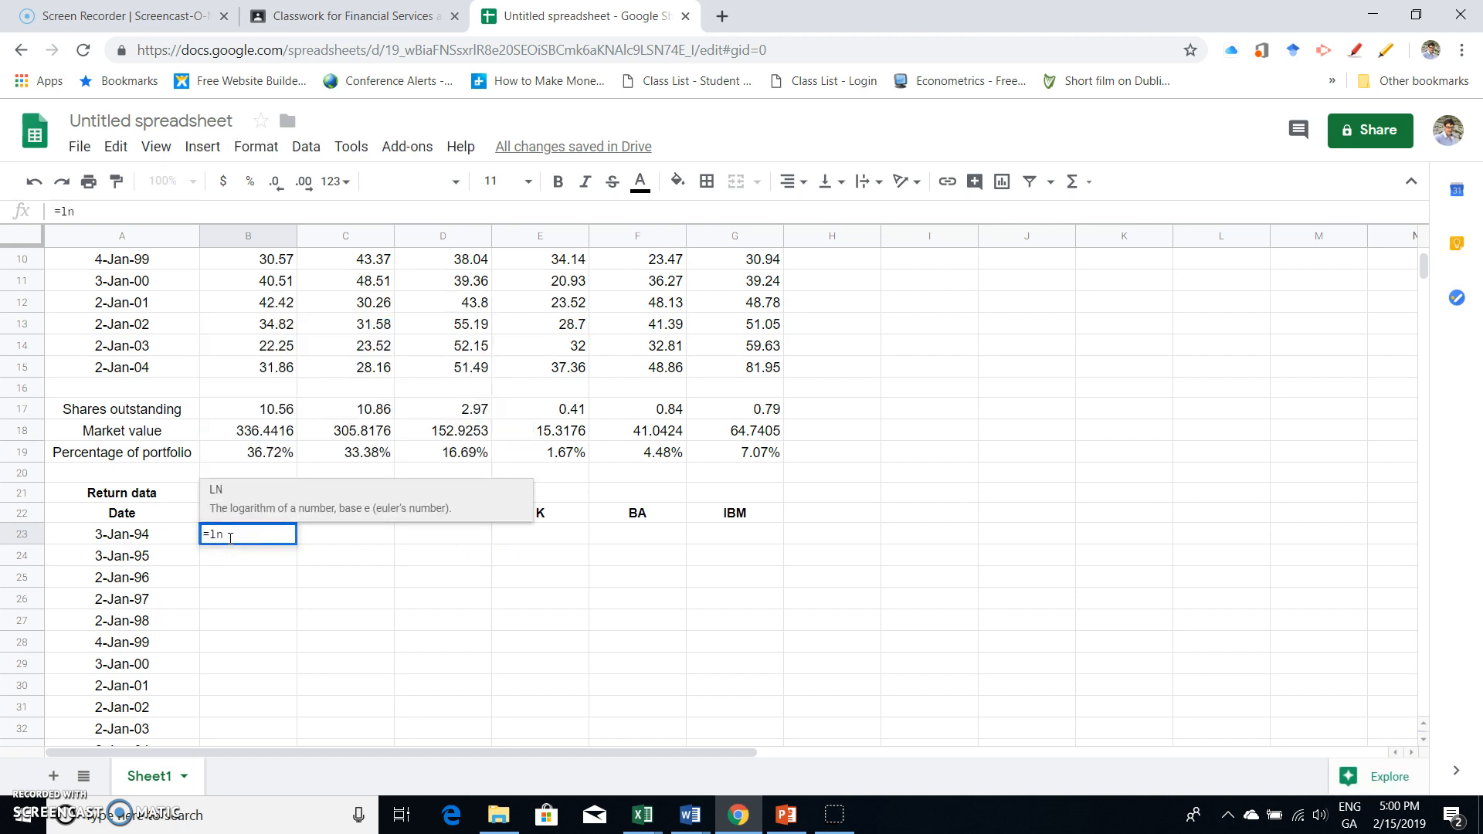
type("(")
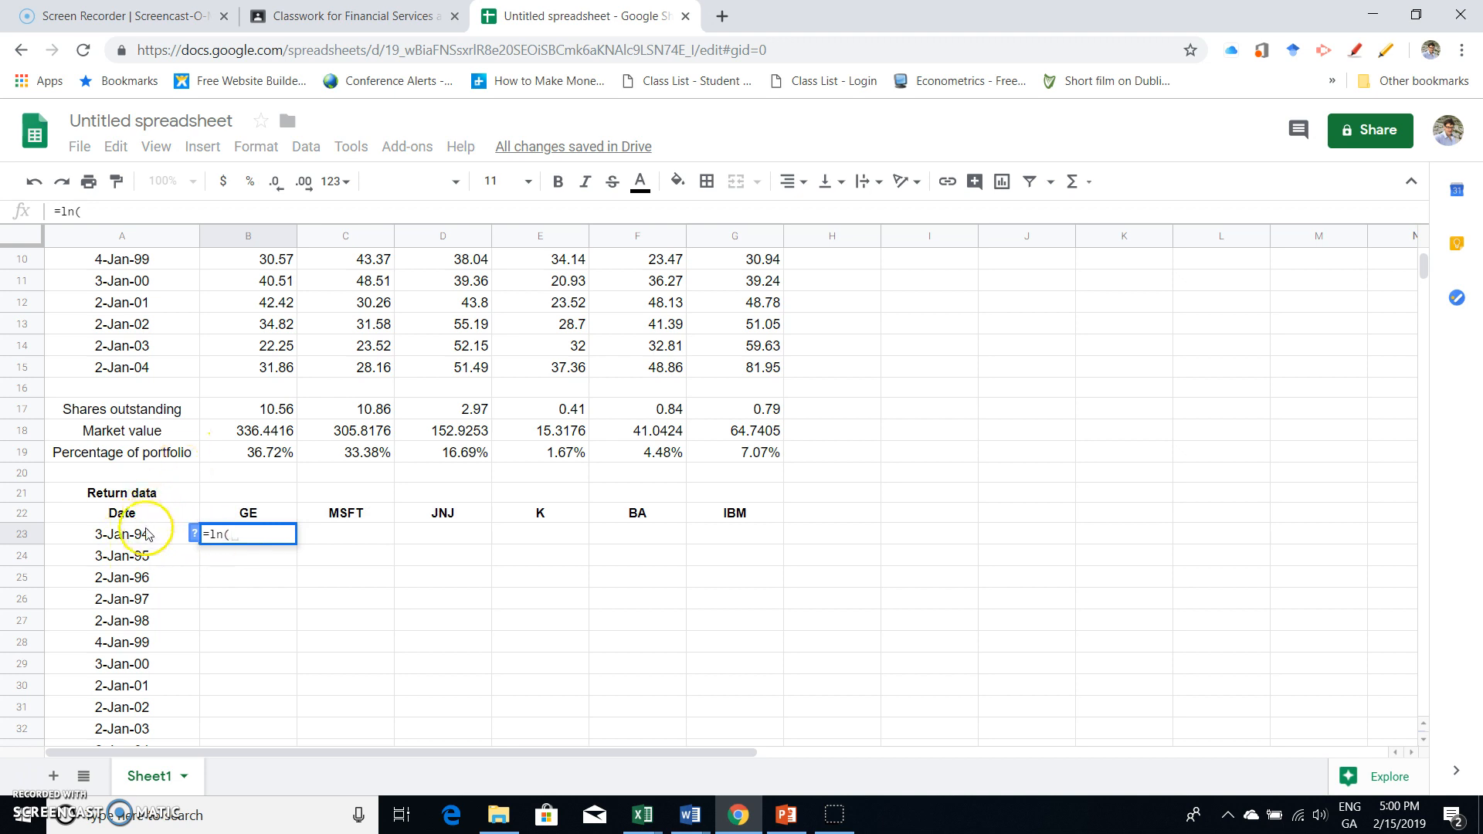
scroll(146, 544, "up", 5)
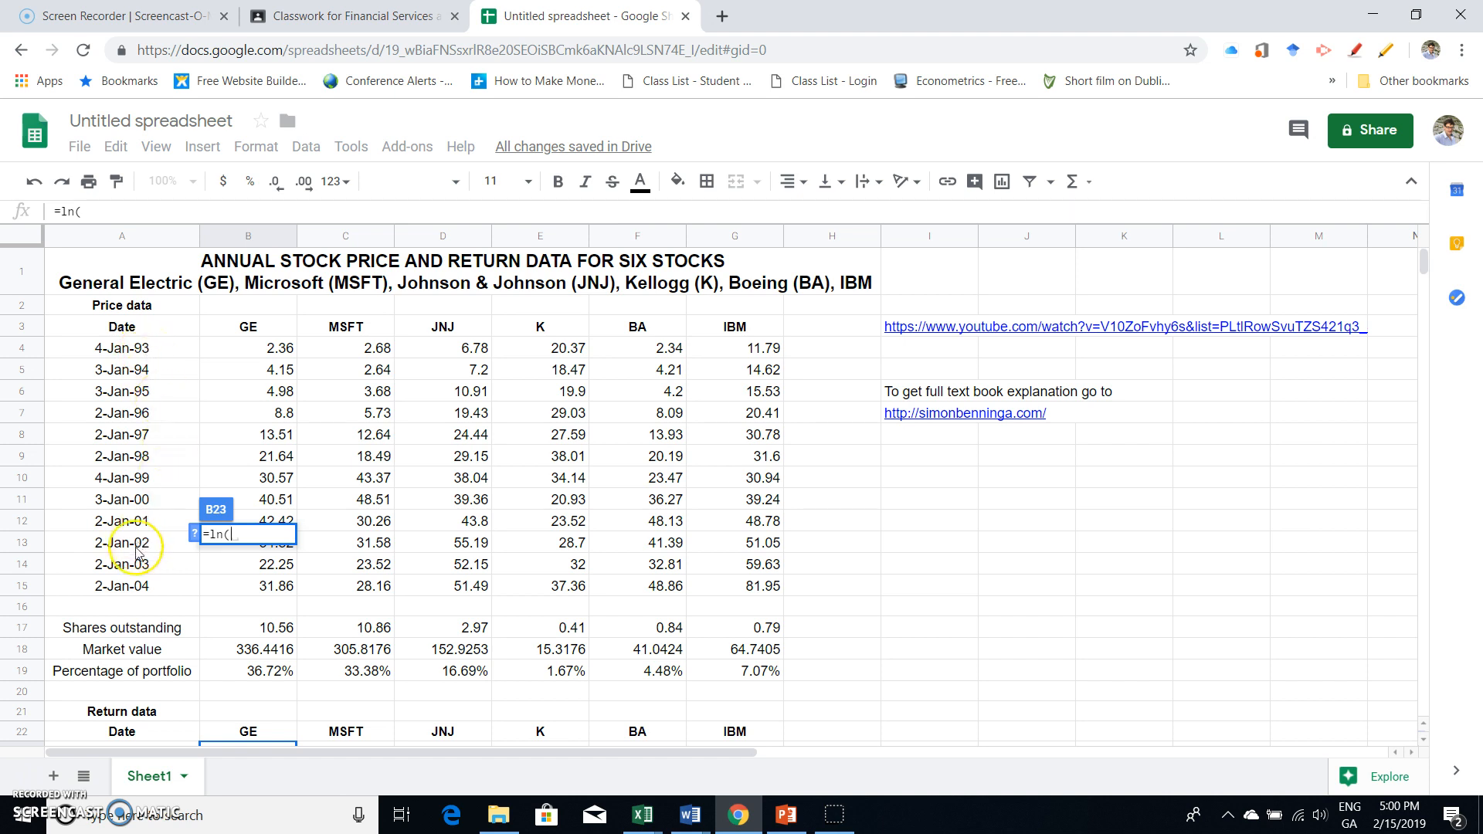
scroll(135, 549, "down", 1)
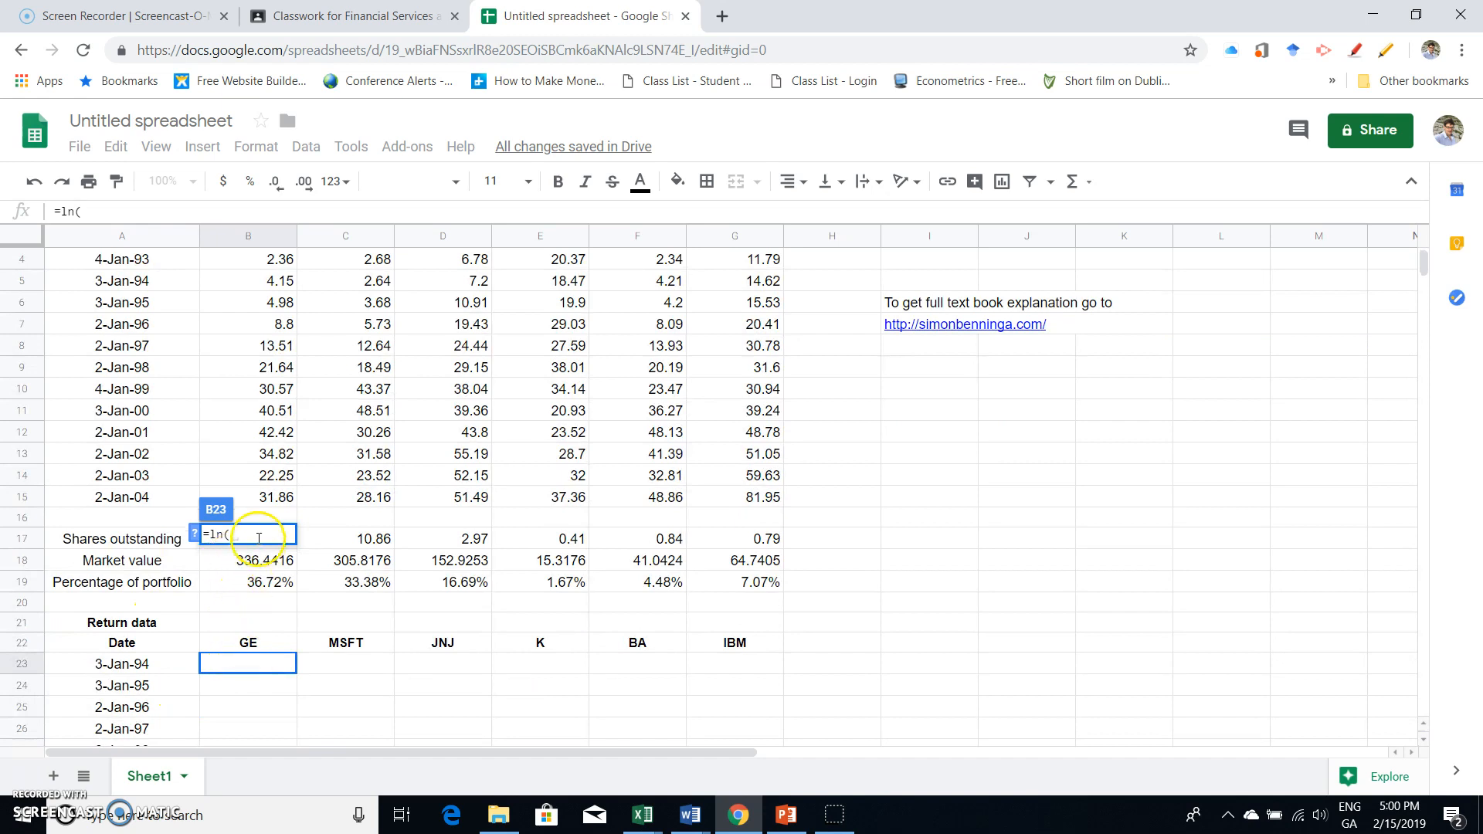
scroll(199, 421, "up", 1)
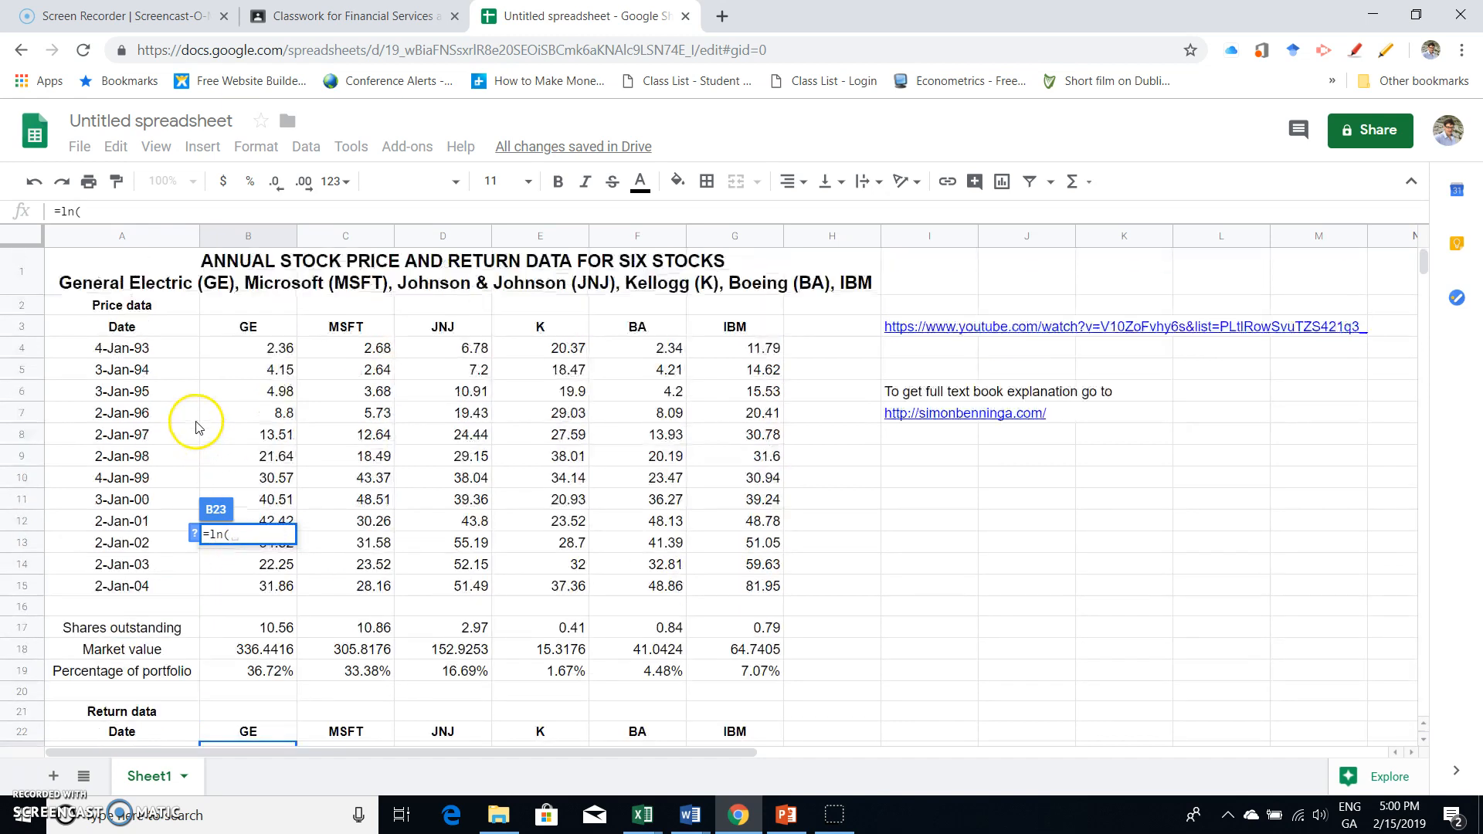
left_click(259, 375)
type("/")
left_click(263, 351)
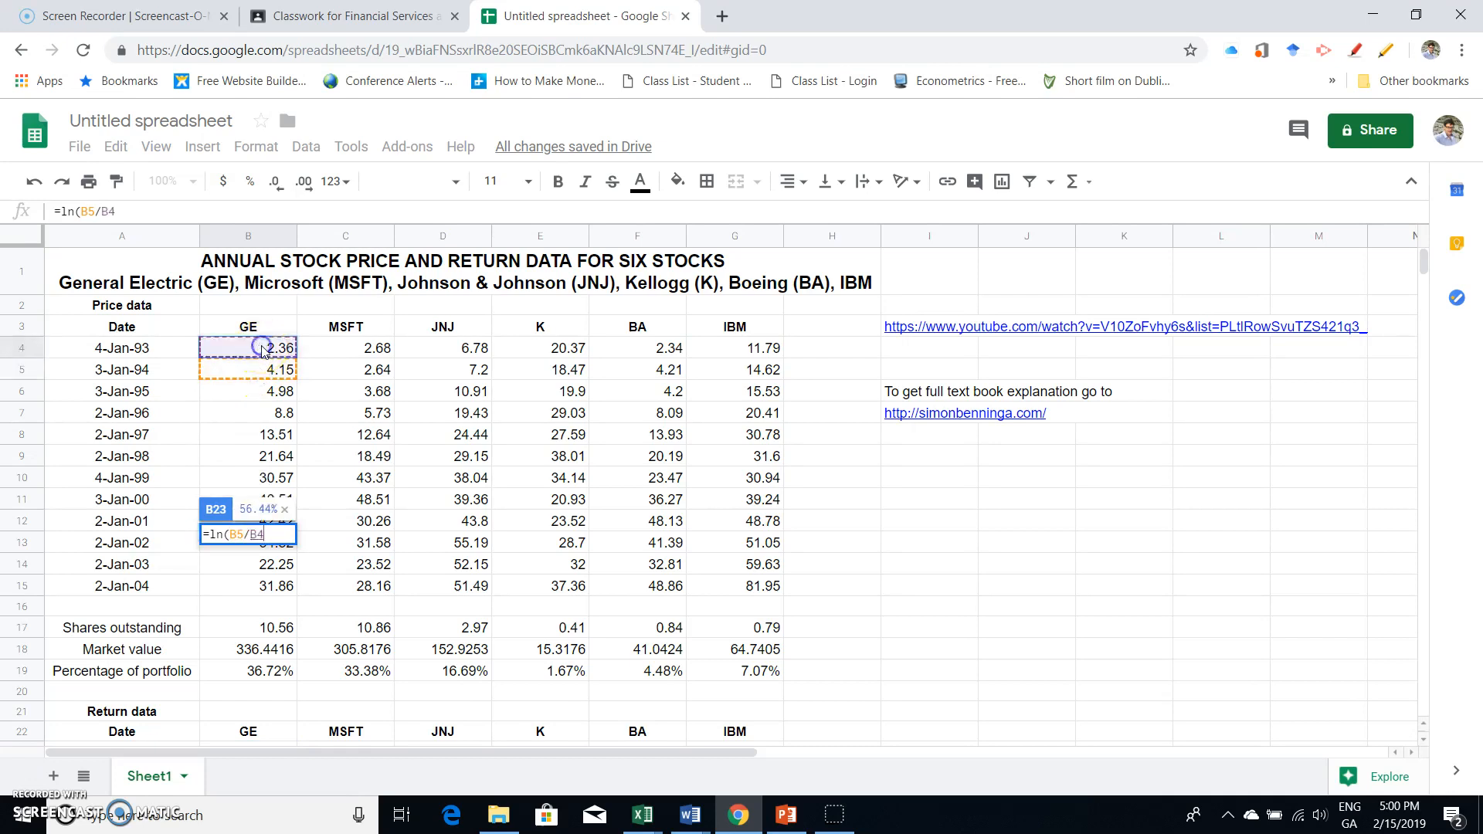
type(")")
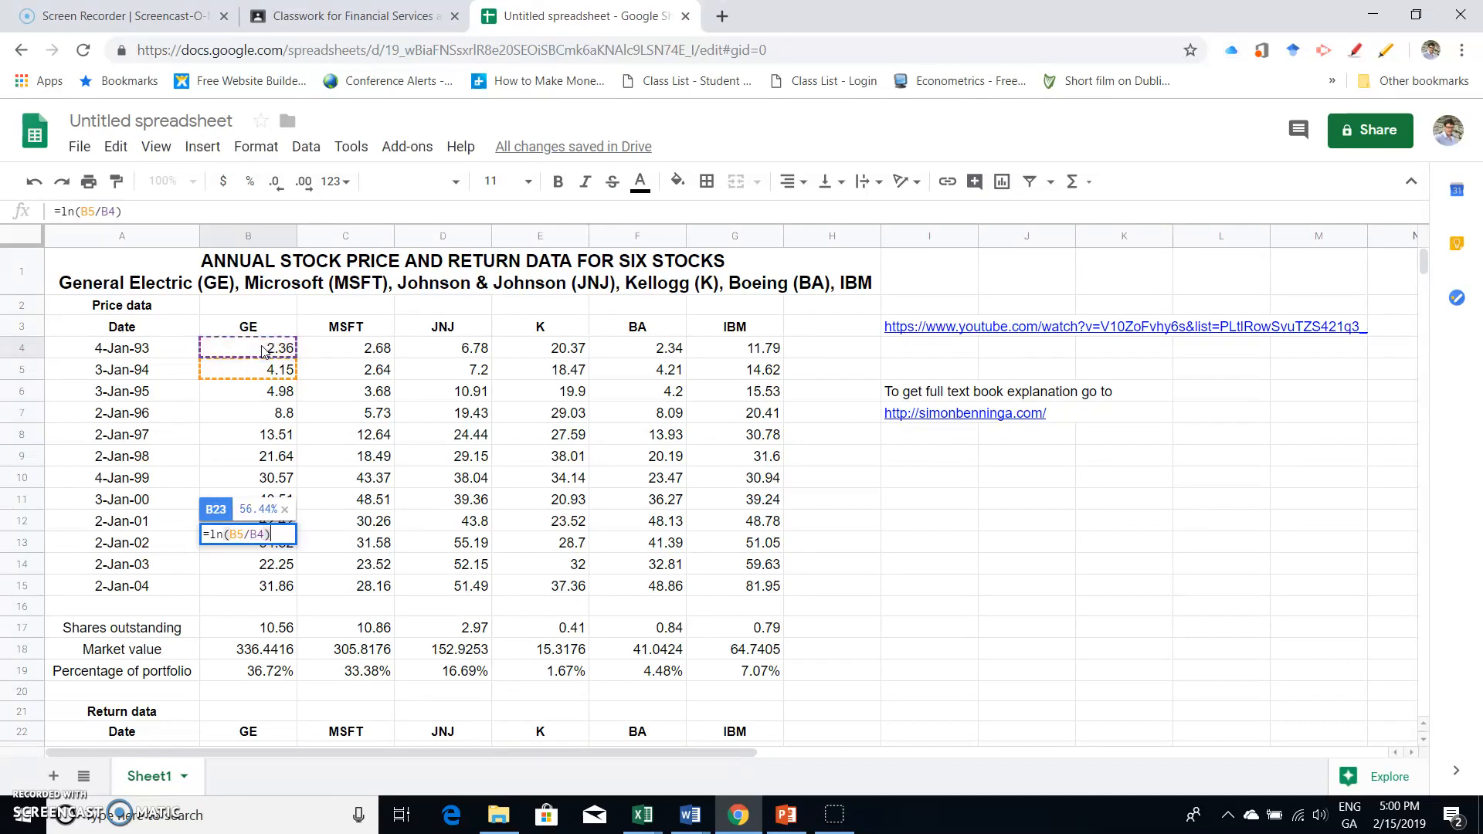
key("Return")
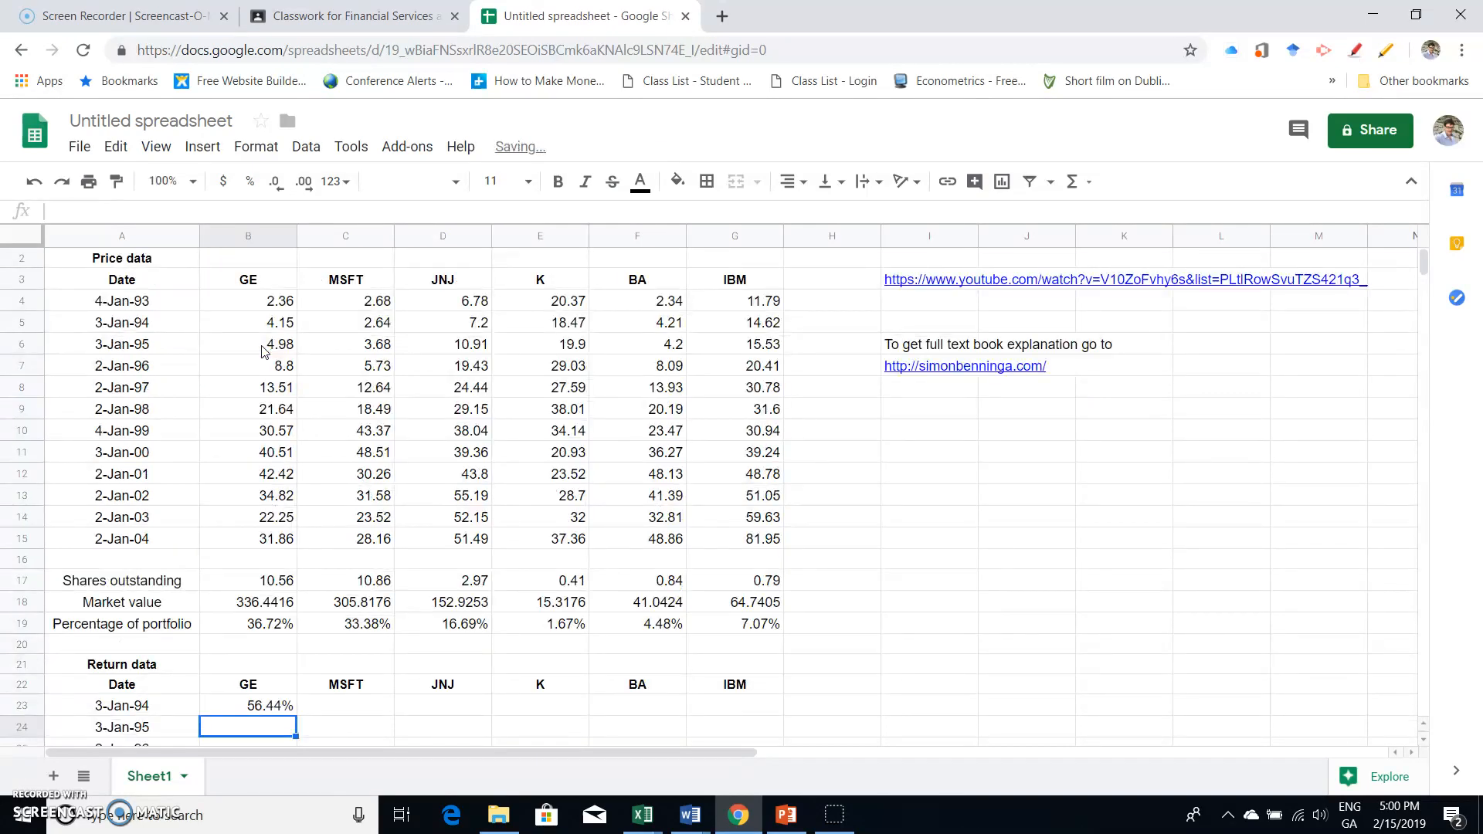
- Fill the return formula from B23 across to IBM and down through 2-Jan-04 in row 33
left_click(271, 710)
left_click_drag(295, 715, 716, 712)
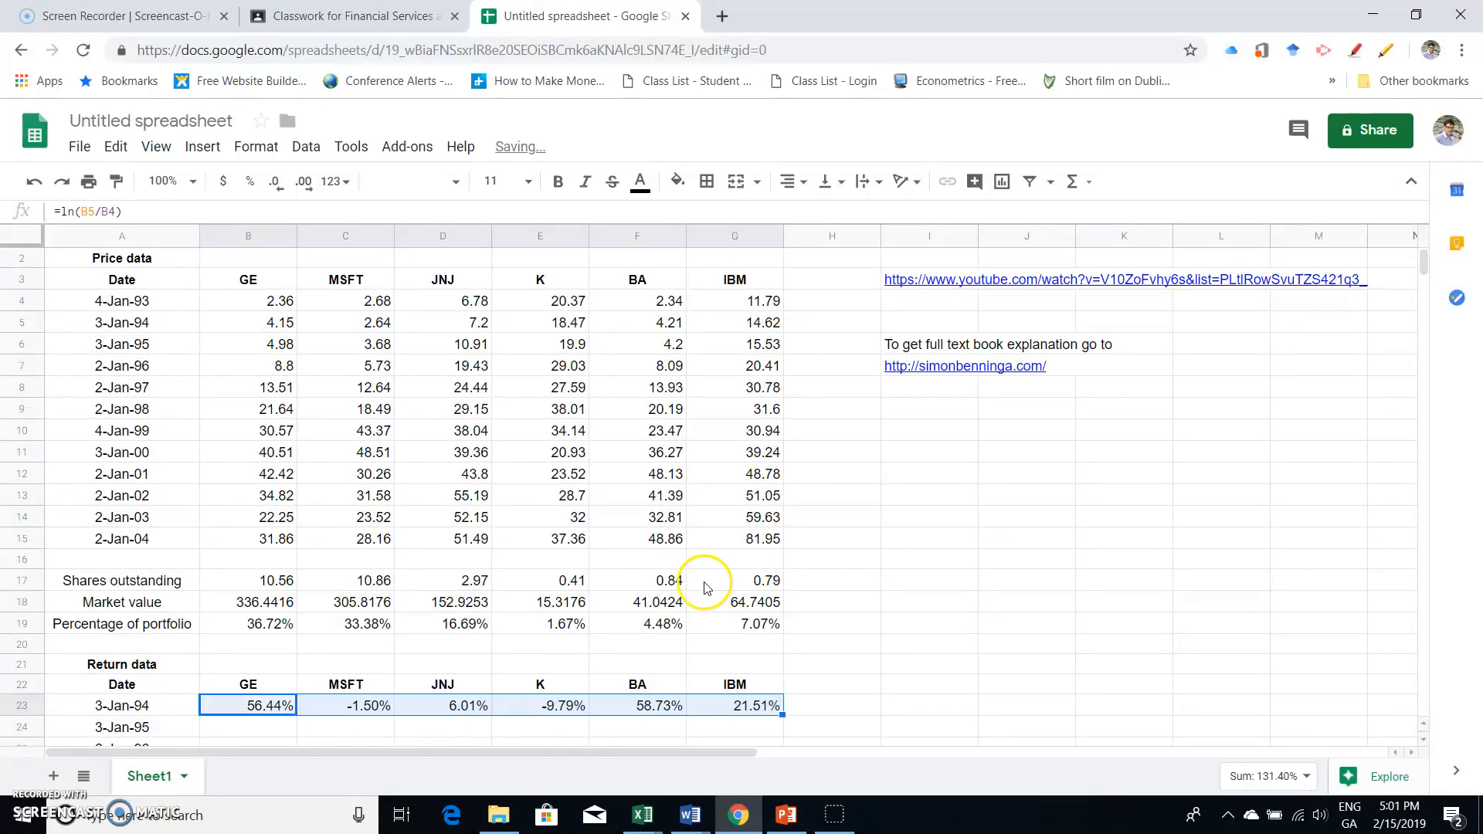
scroll(704, 588, "down", 5)
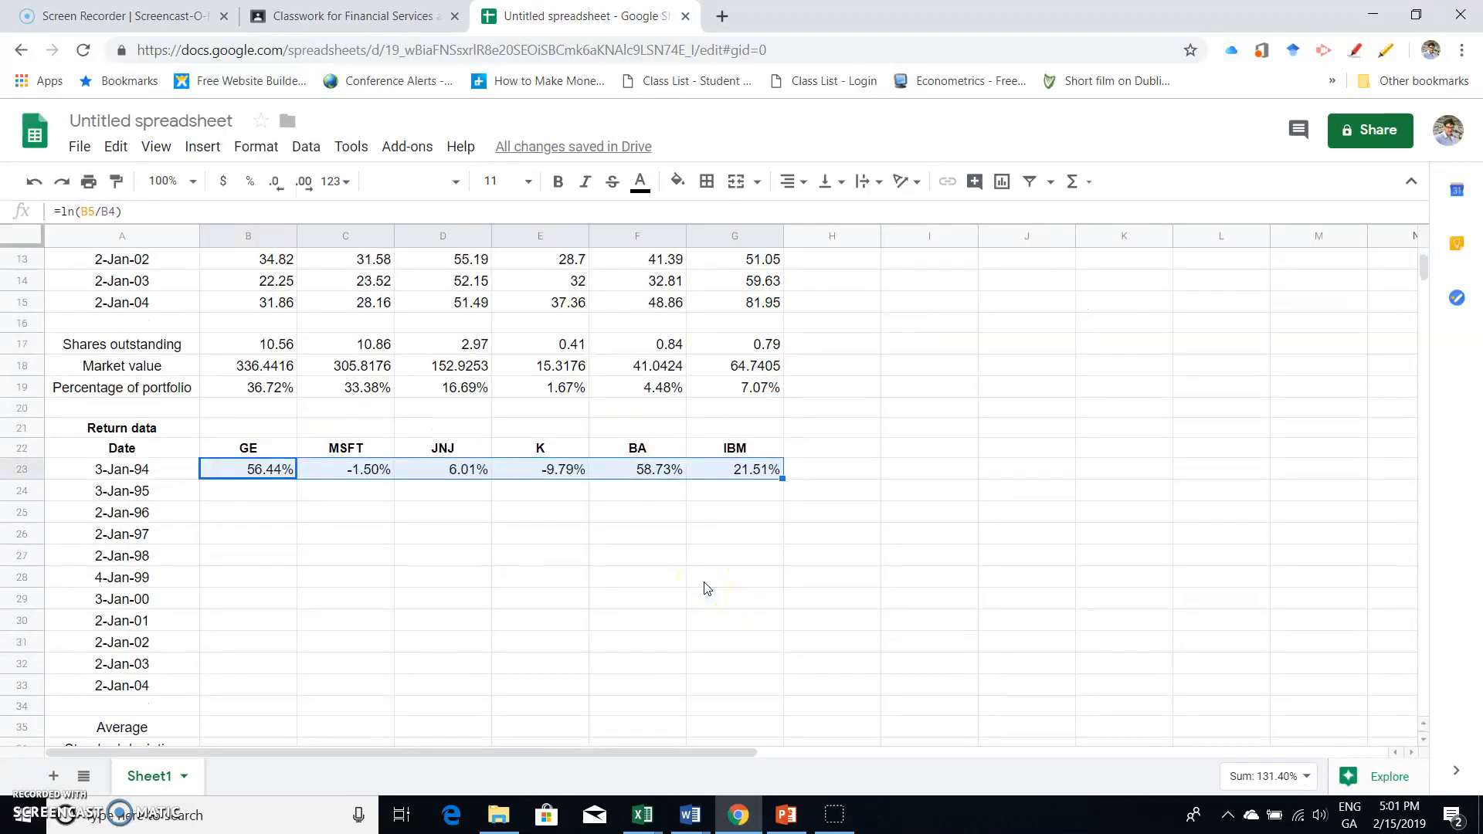
left_click_drag(782, 479, 776, 693)
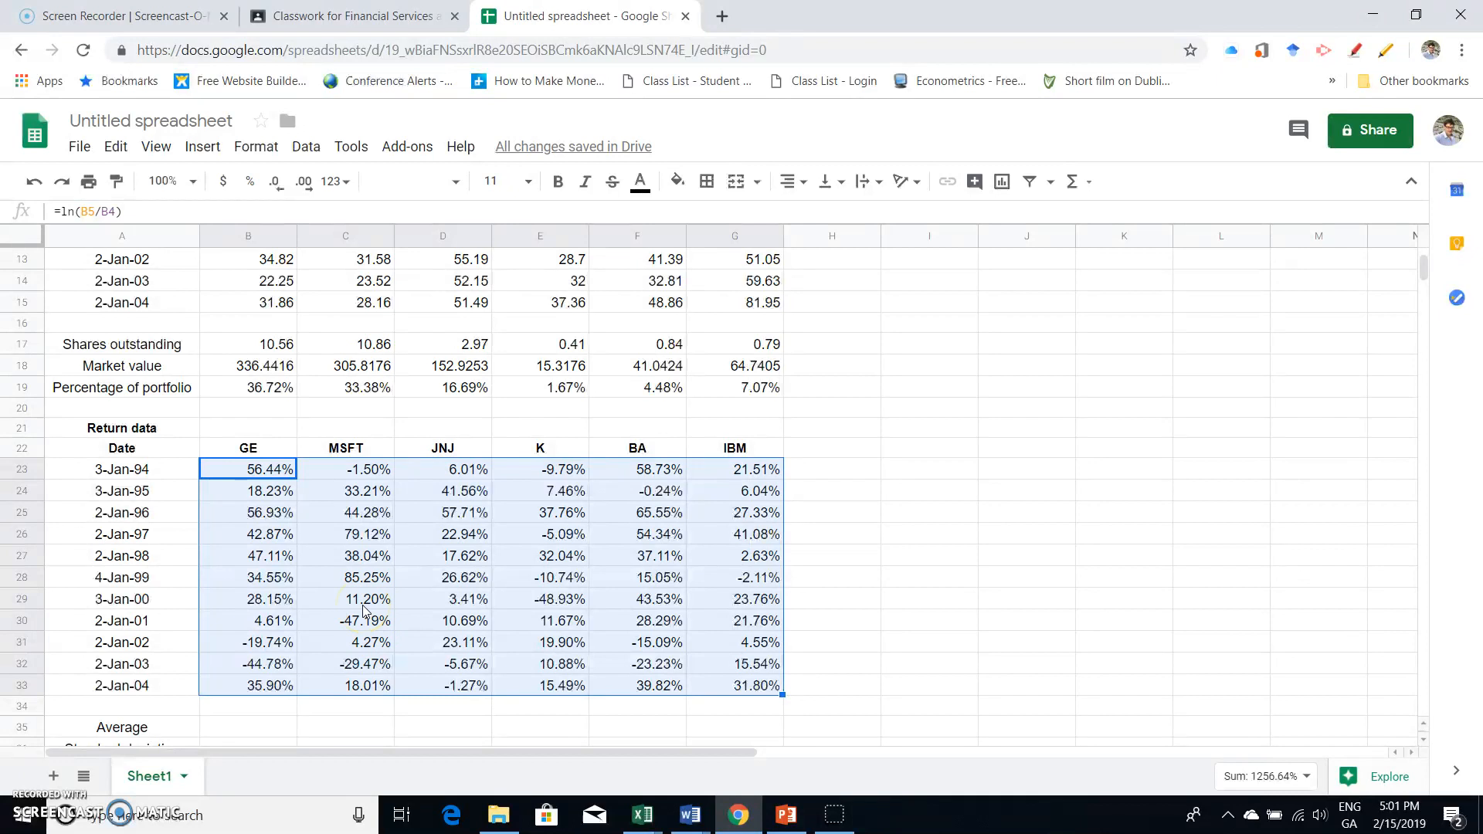
- Calculate GE's average return in B35 with =average(B23:B33) and fill it across the row to IBM
scroll(365, 610, "down", 2)
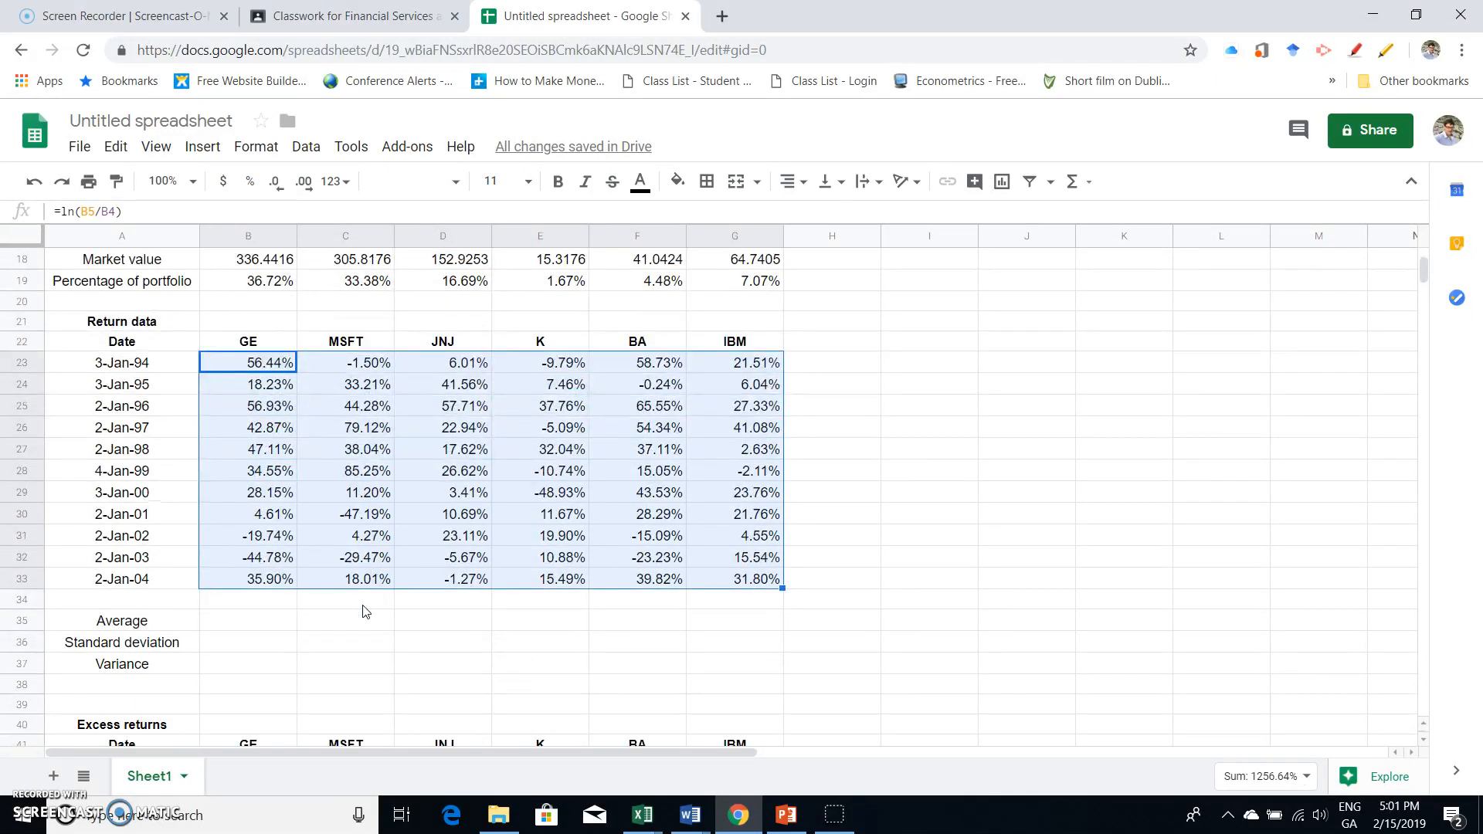
left_click(266, 621)
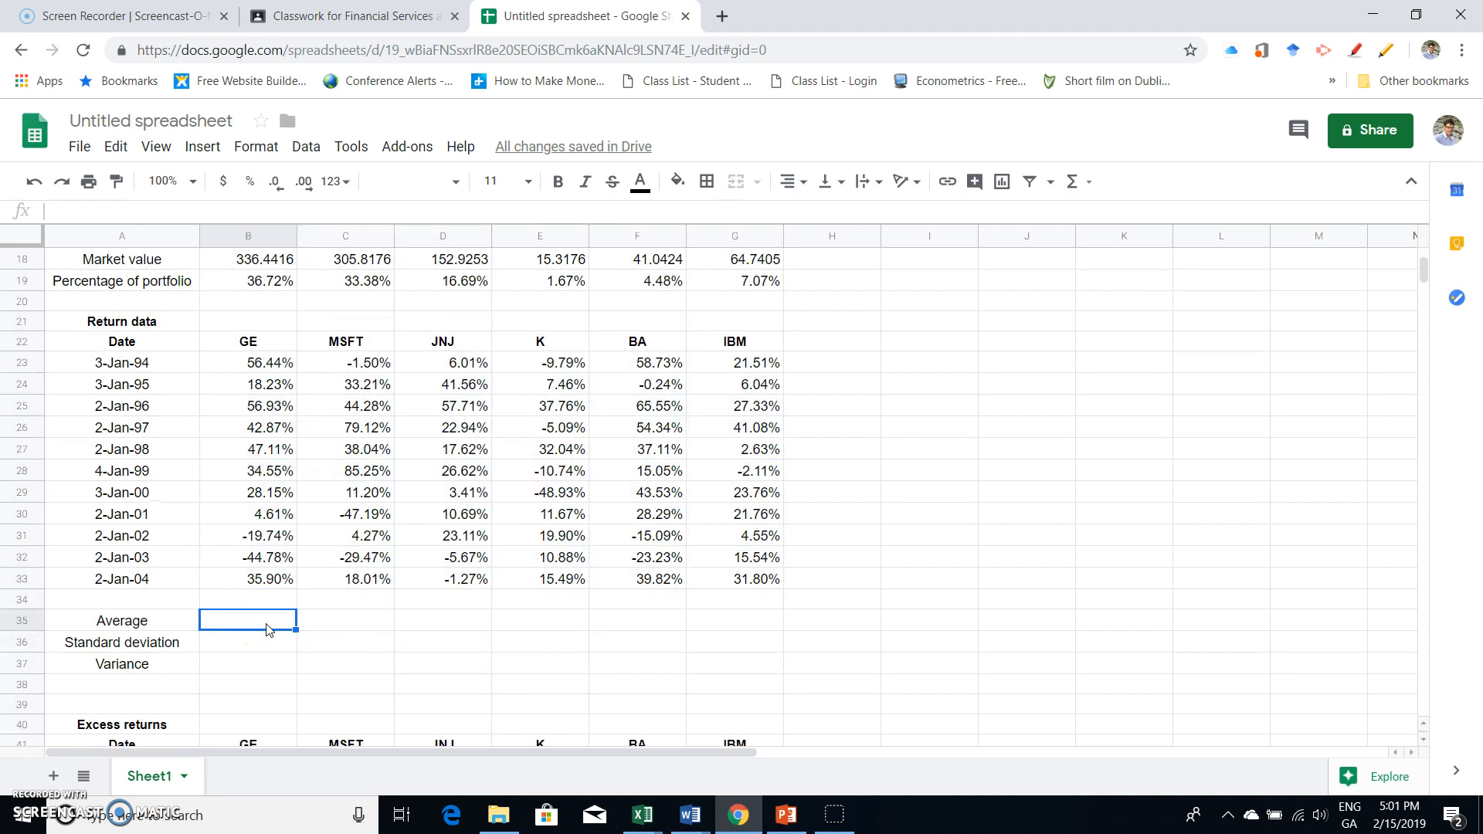
type("=average")
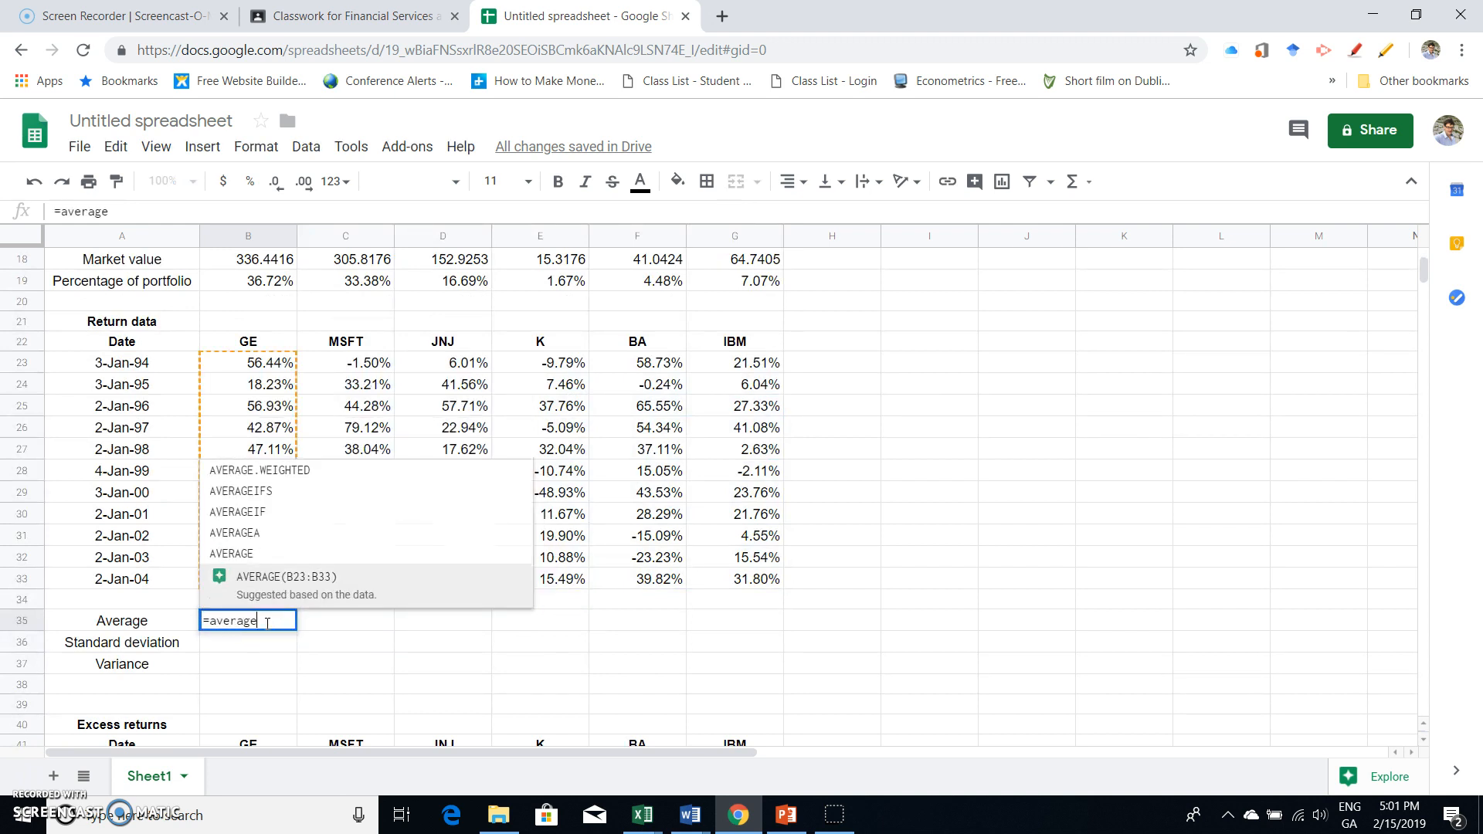
type("(")
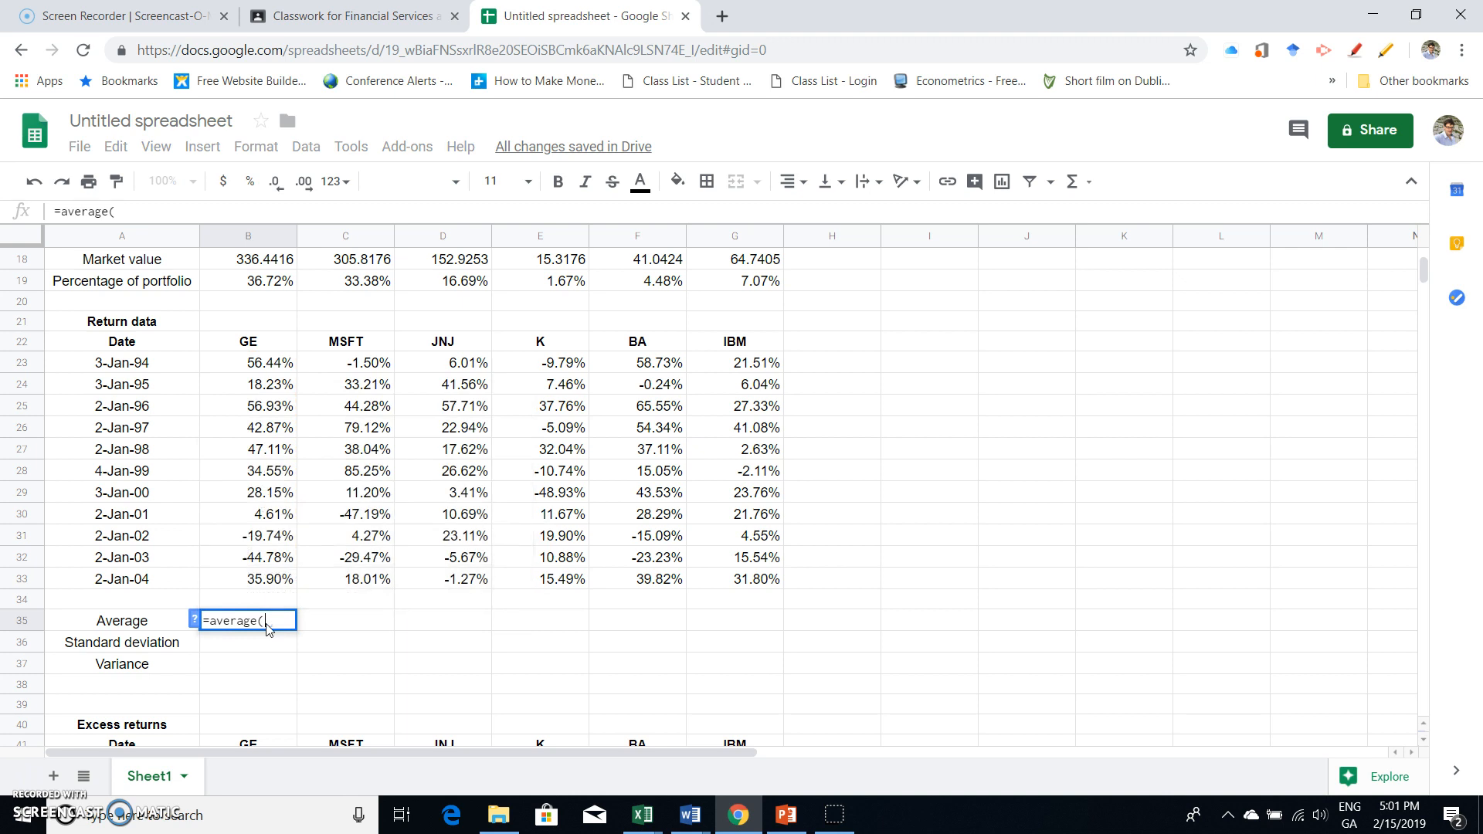
left_click(265, 363)
left_click_drag(266, 363, 268, 583)
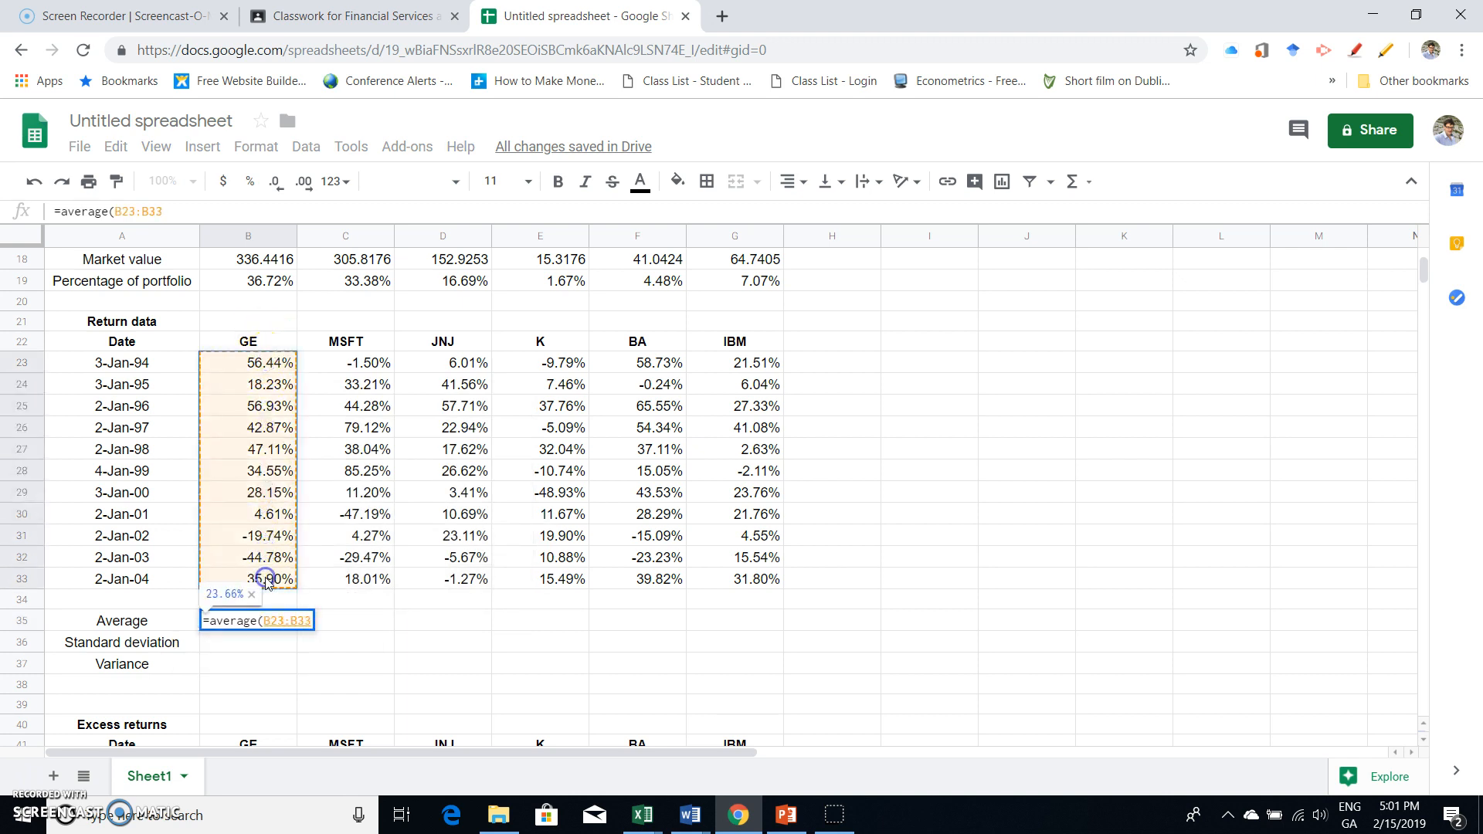
key("Return")
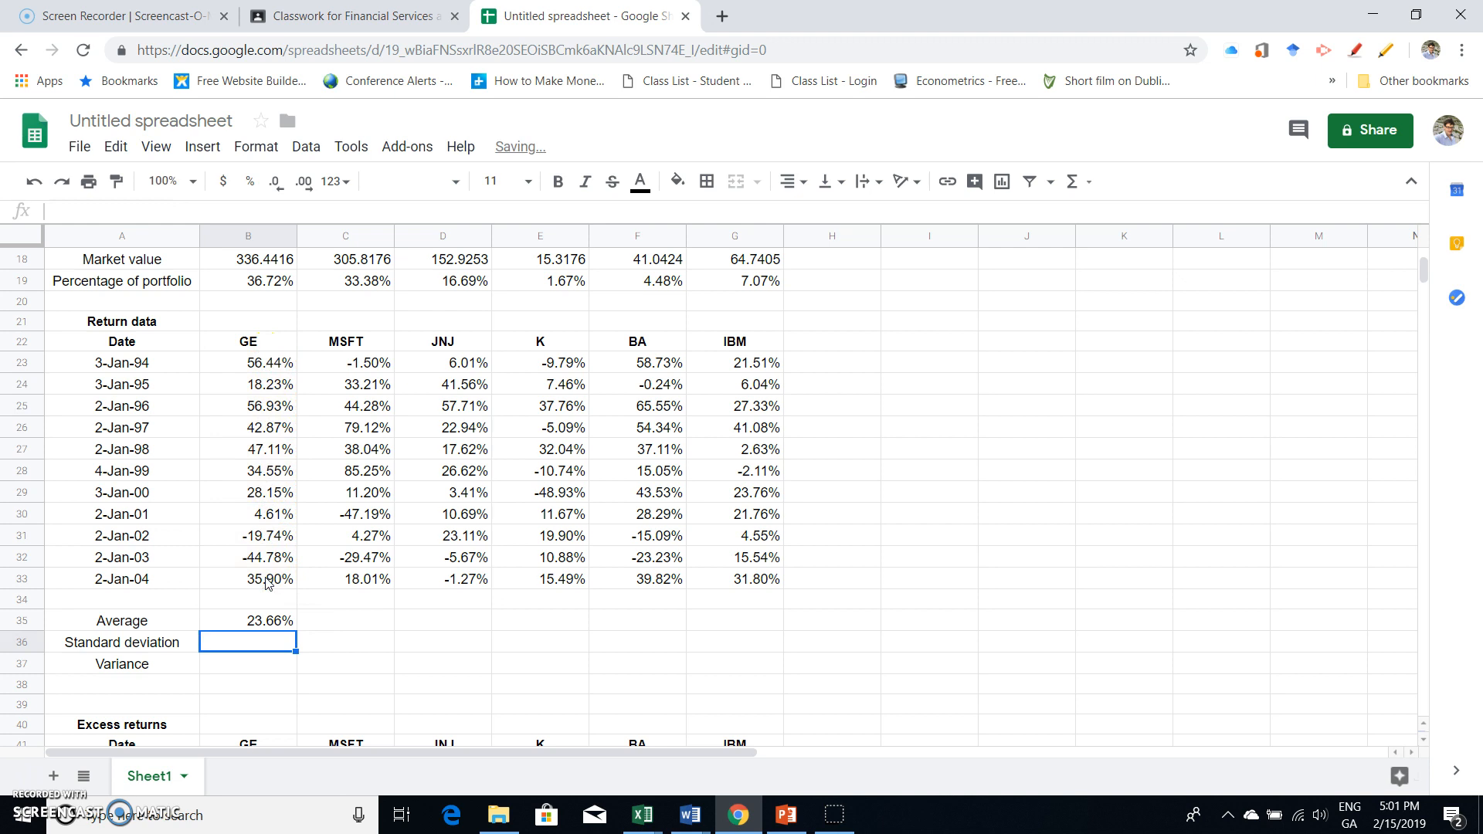
left_click(287, 624)
left_click_drag(293, 630, 743, 629)
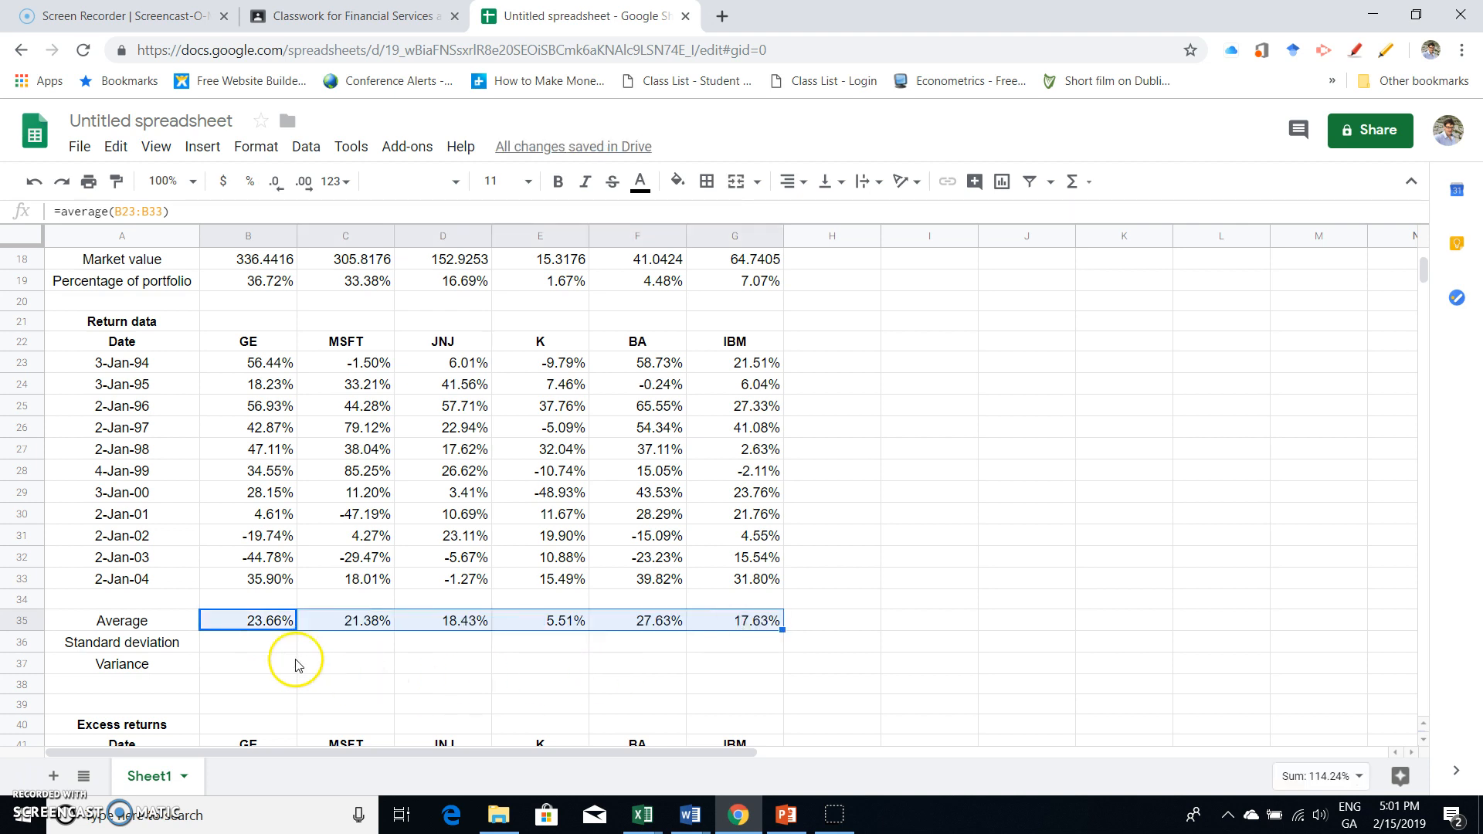
- Calculate GE's standard deviation in B36 with =stdev(B23:B33) and fill it across the row to IBM
left_click(253, 649)
type("=sd")
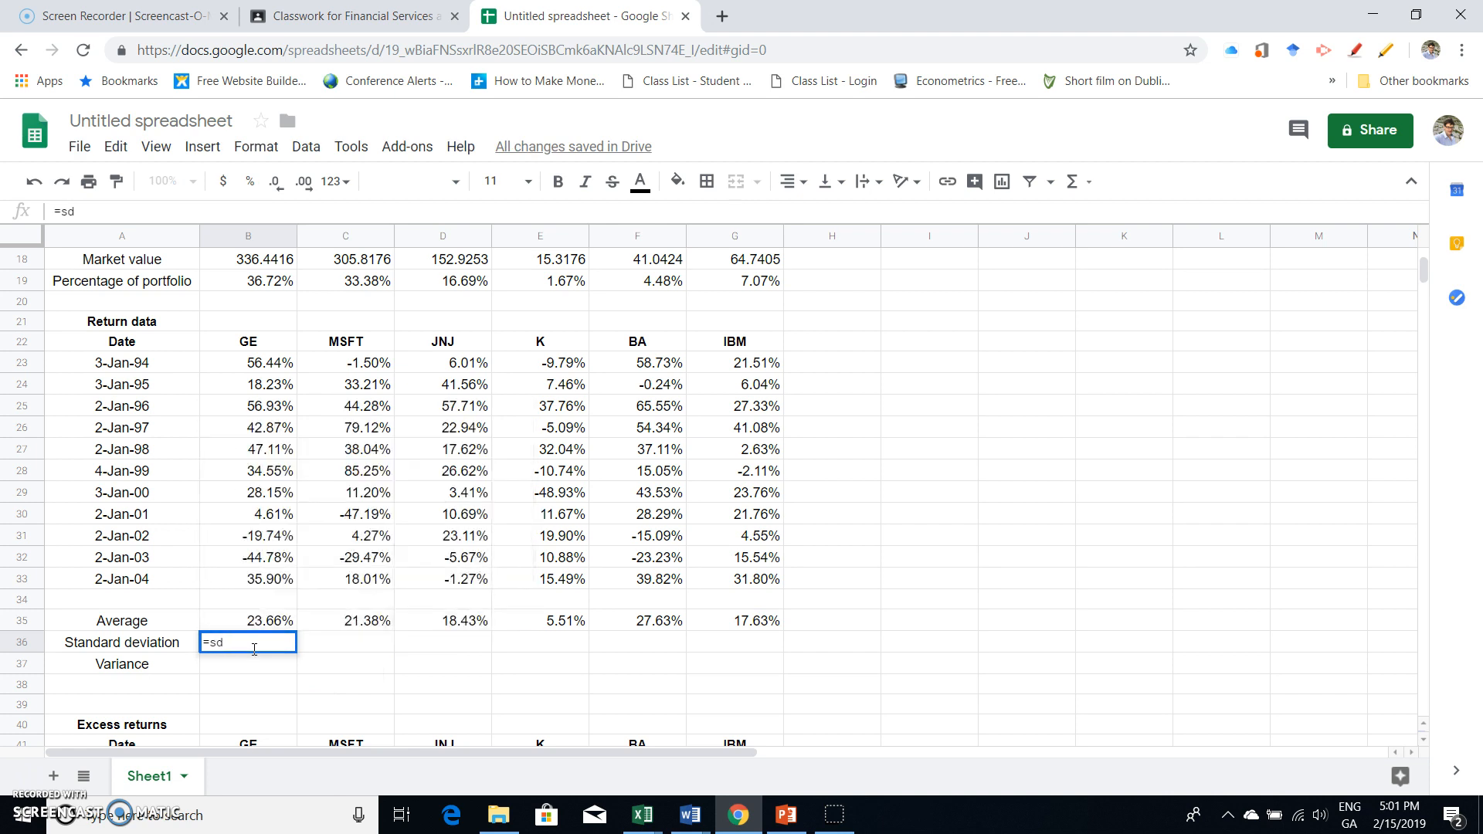
key("BackSpace")
type("tdev")
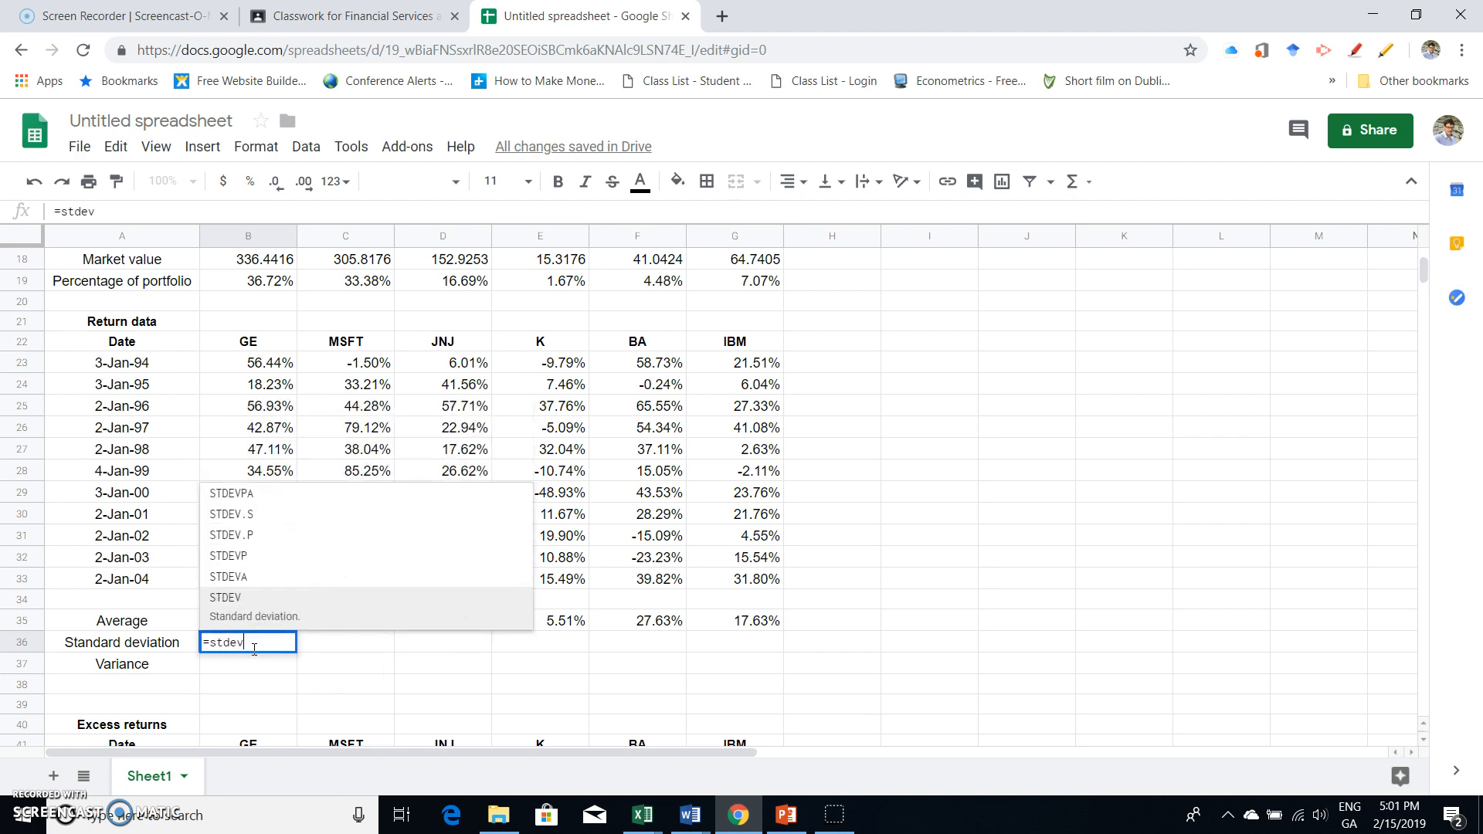
type("(")
left_click_drag(255, 363, 272, 581)
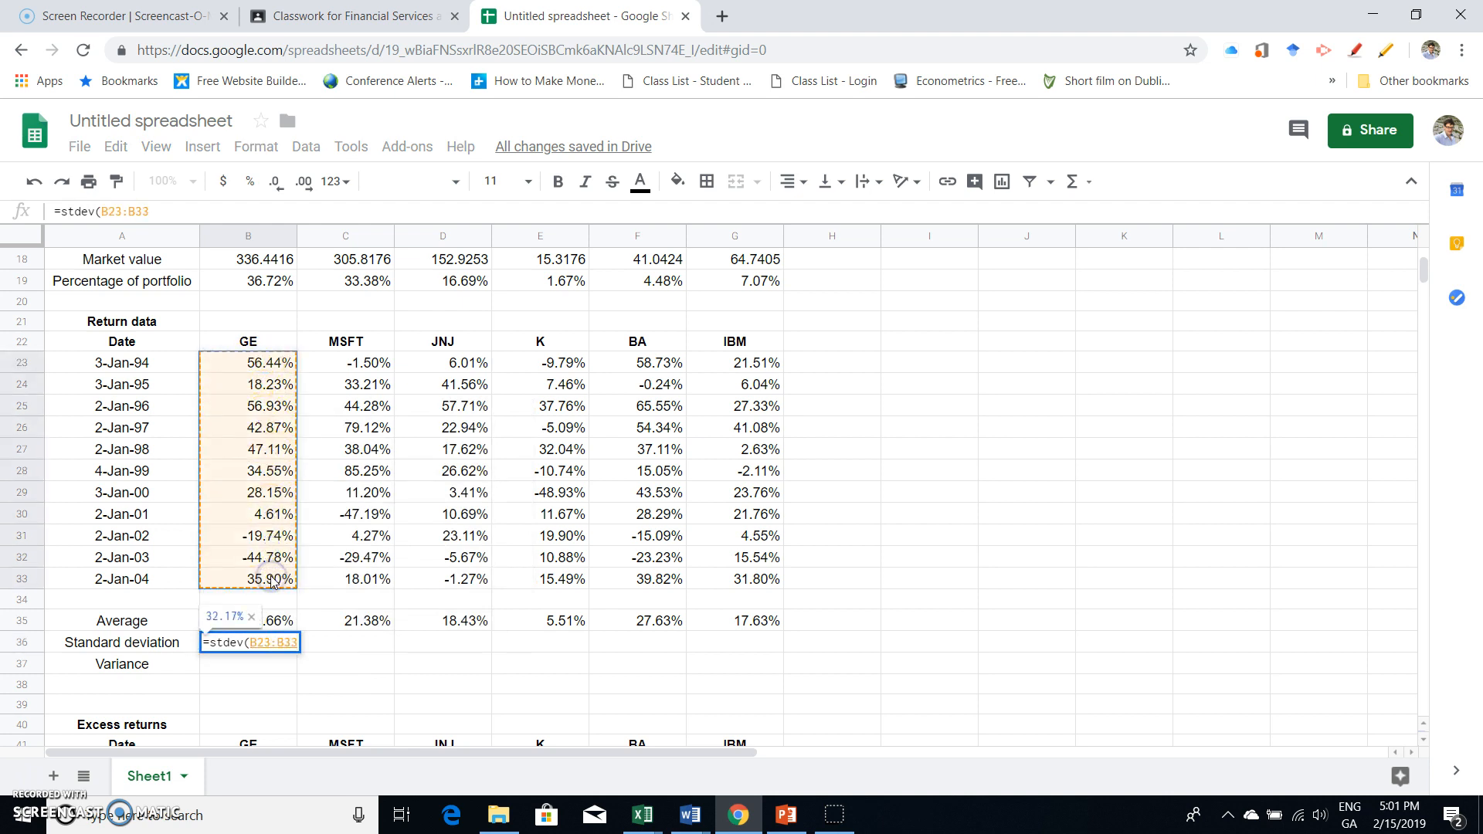
type(")")
key("Return")
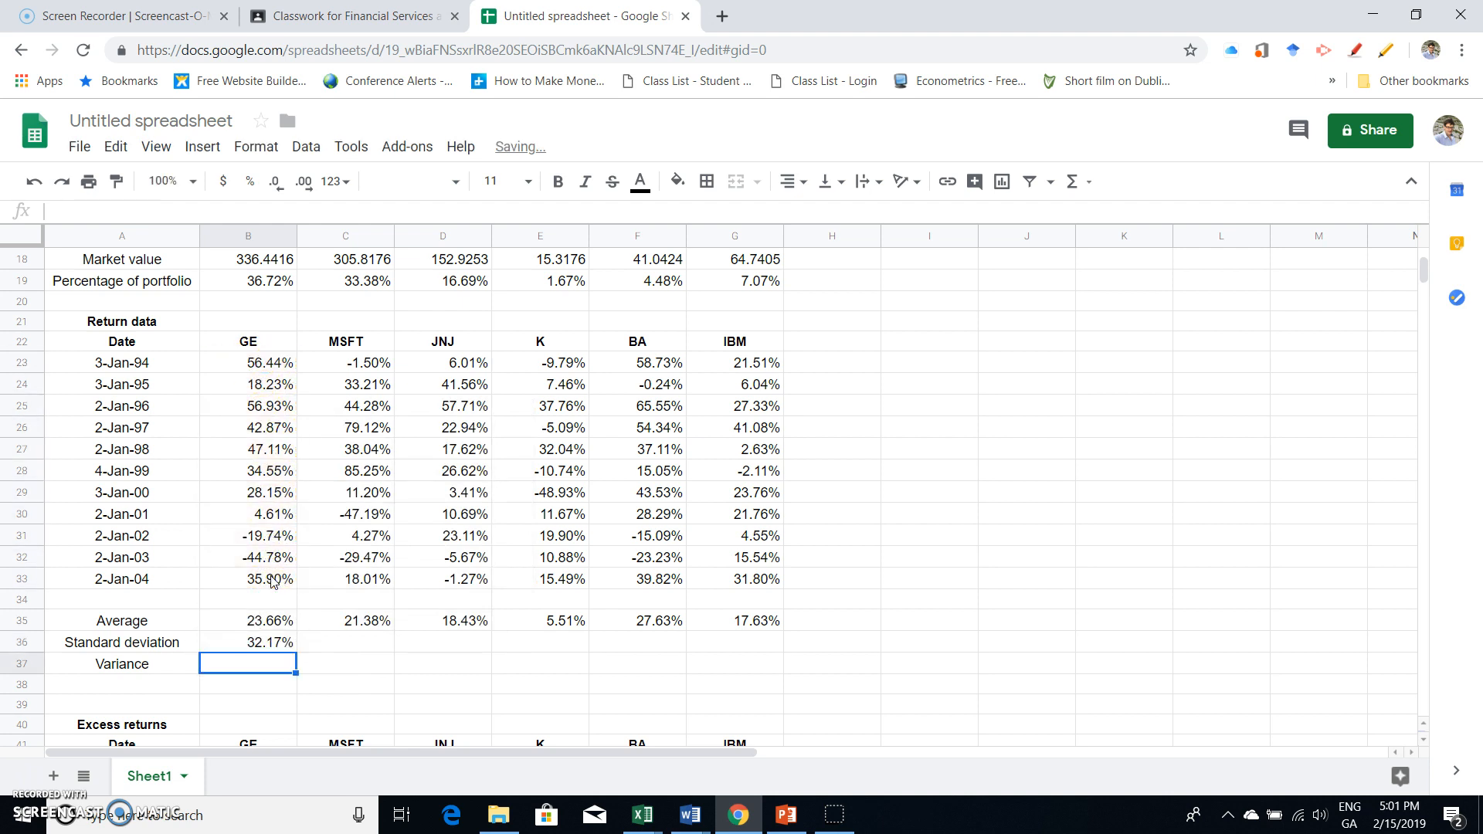
left_click(287, 645)
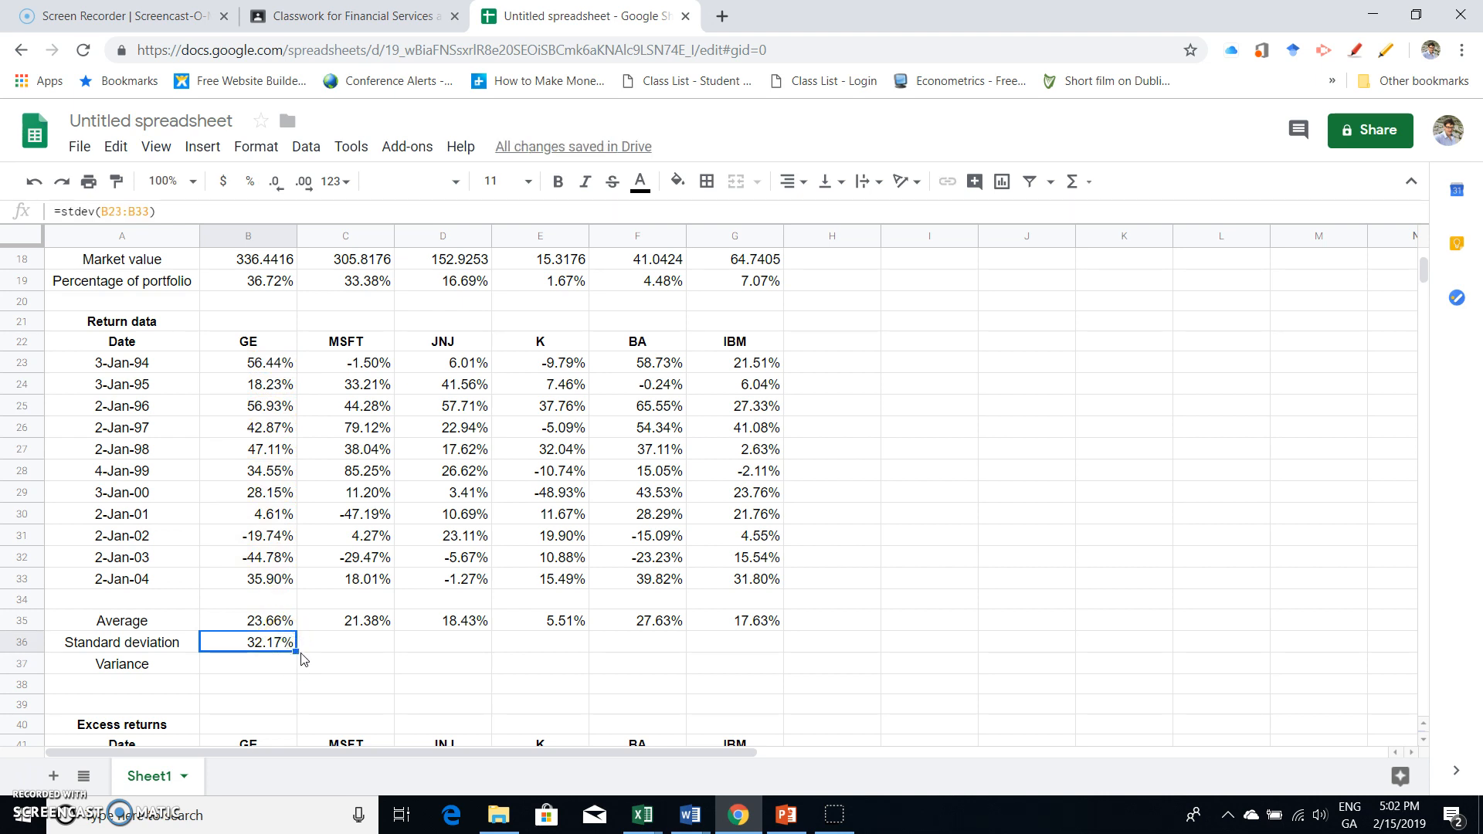
left_click_drag(295, 651, 763, 643)
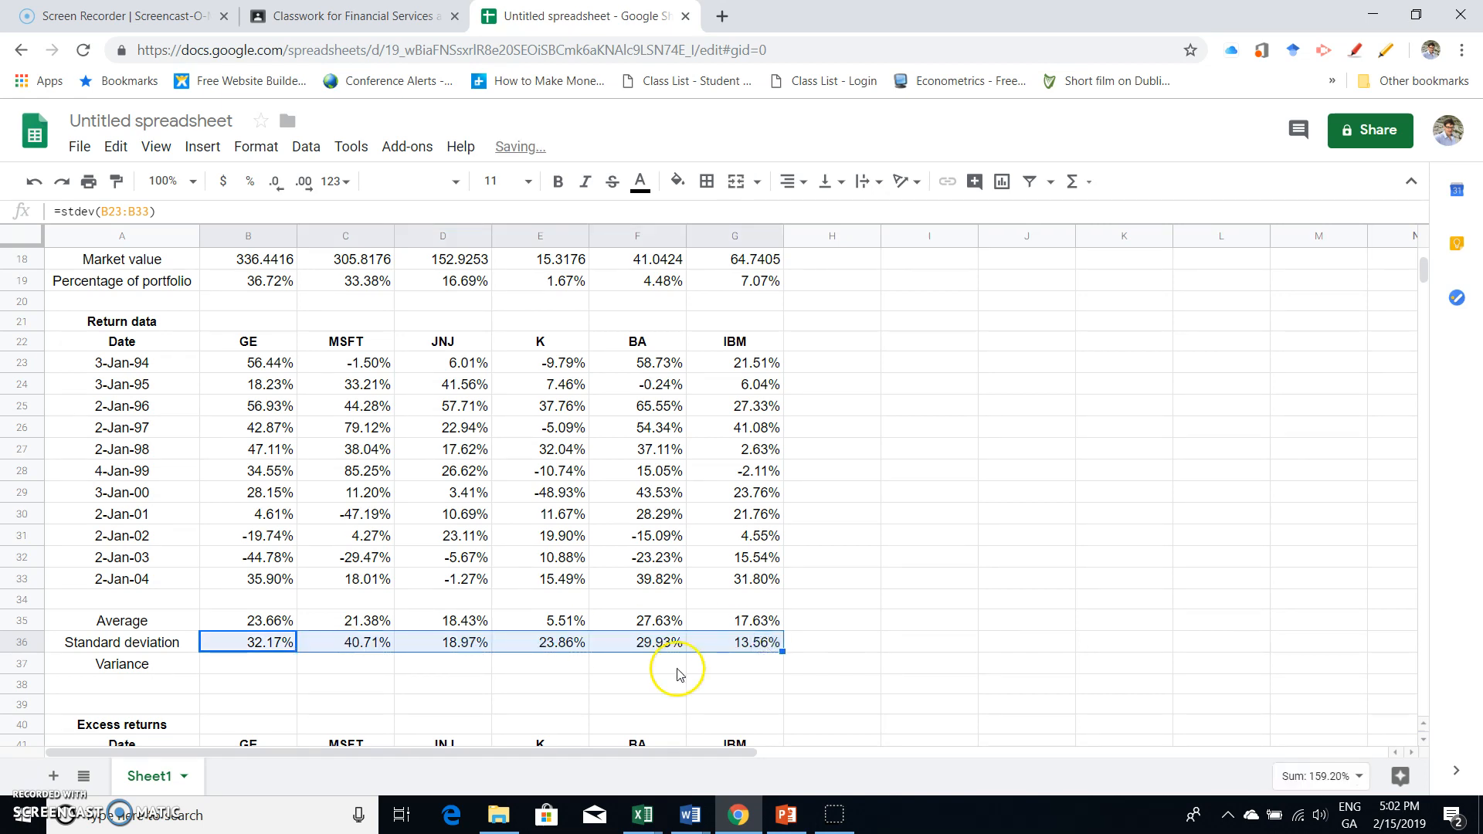
- Calculate GE's variance in B37 with =B36^2 and fill it across the row to IBM
left_click(257, 664)
type("=")
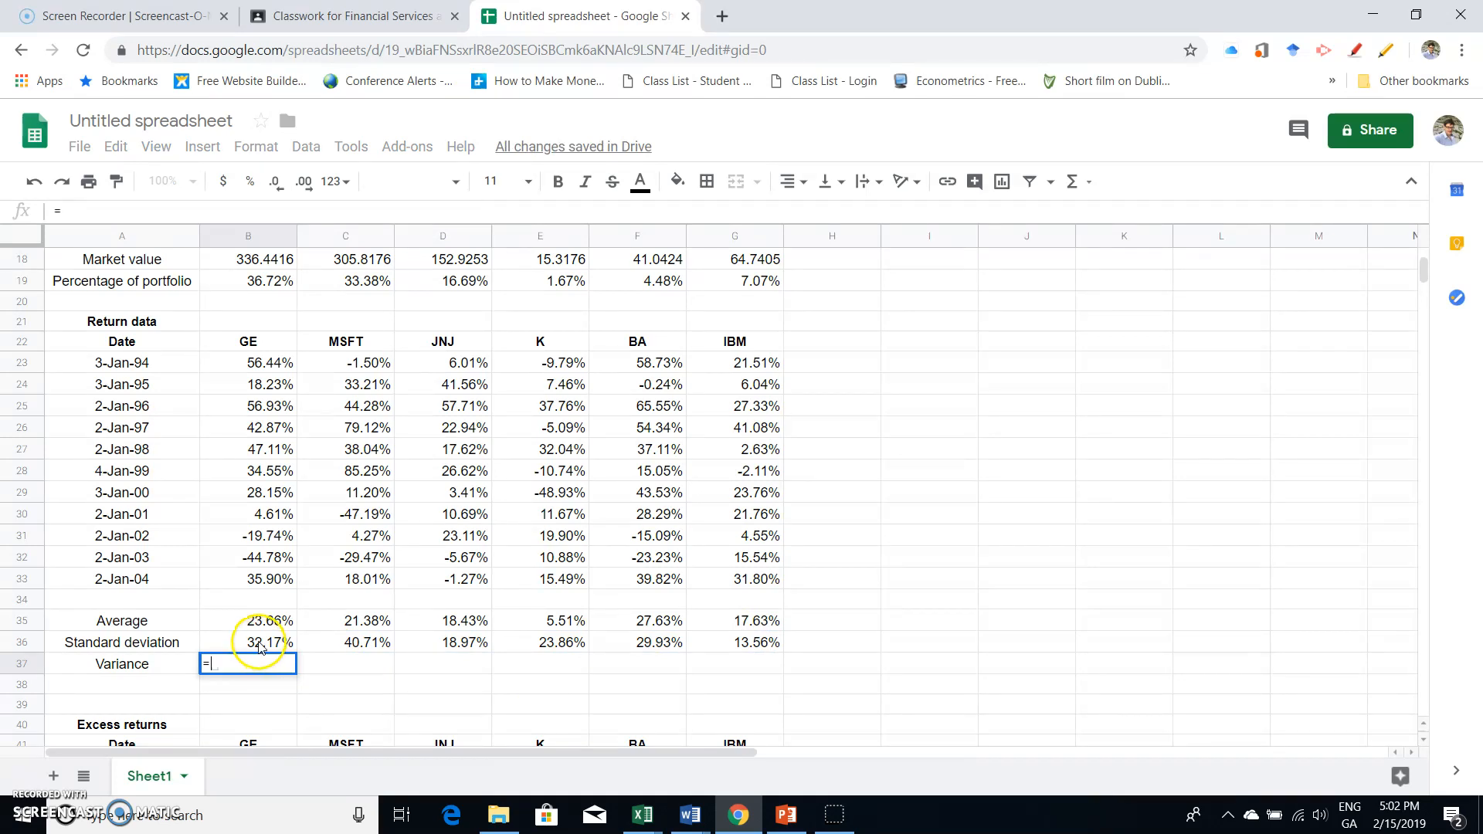
left_click(258, 647)
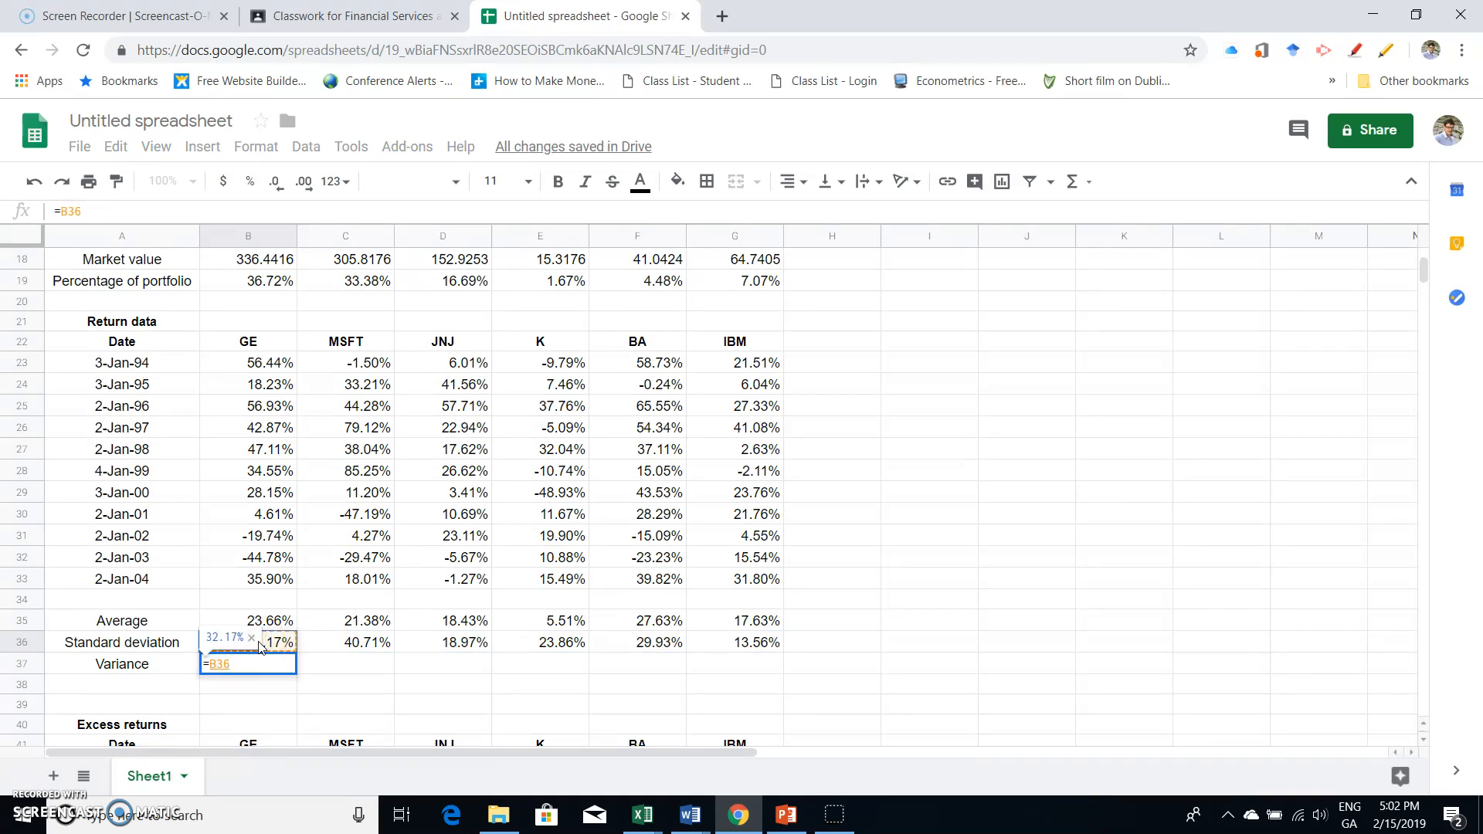
type("^2")
key("Return")
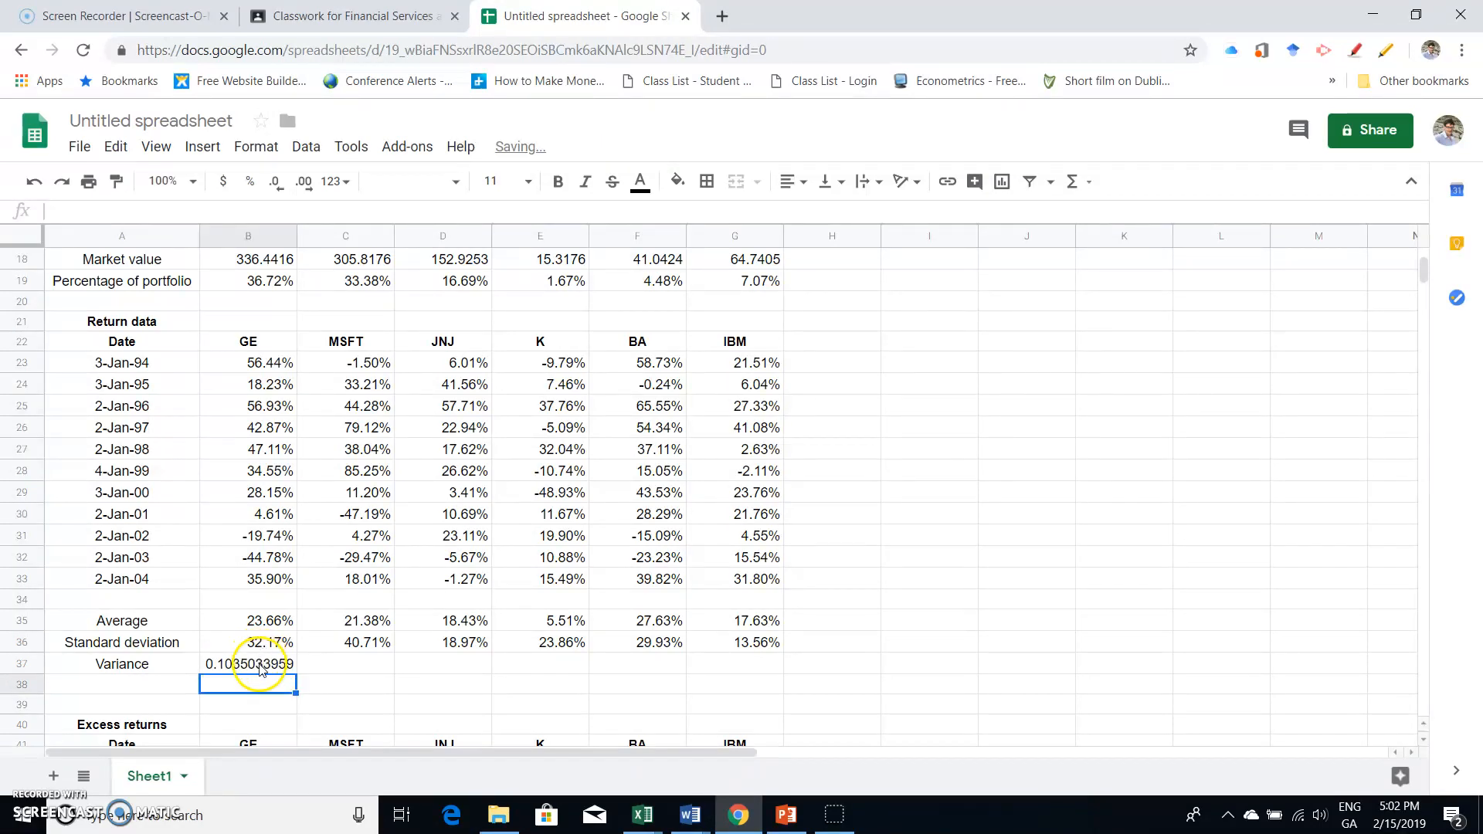
left_click(260, 668)
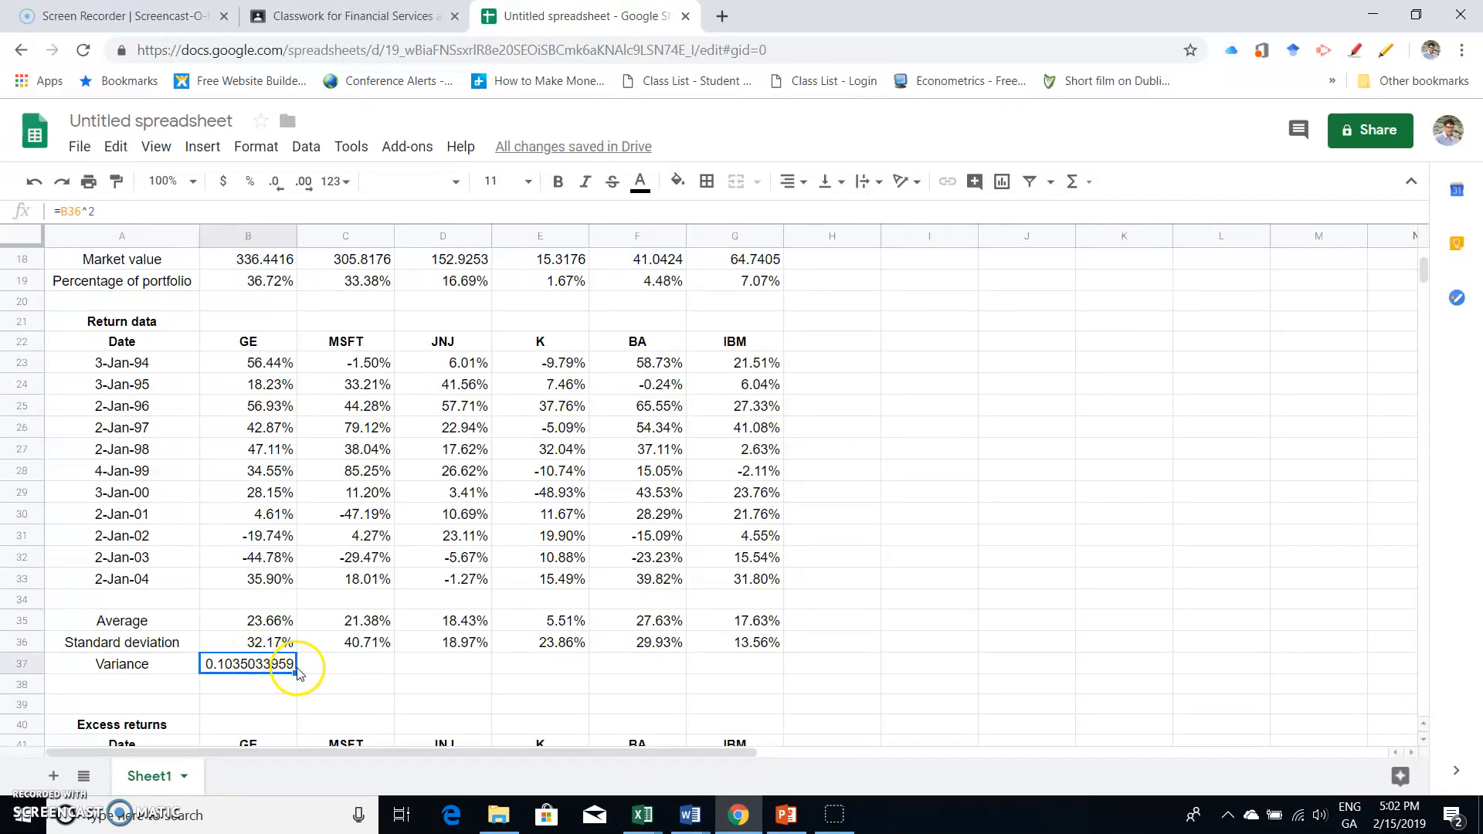
left_click_drag(485, 665, 759, 673)
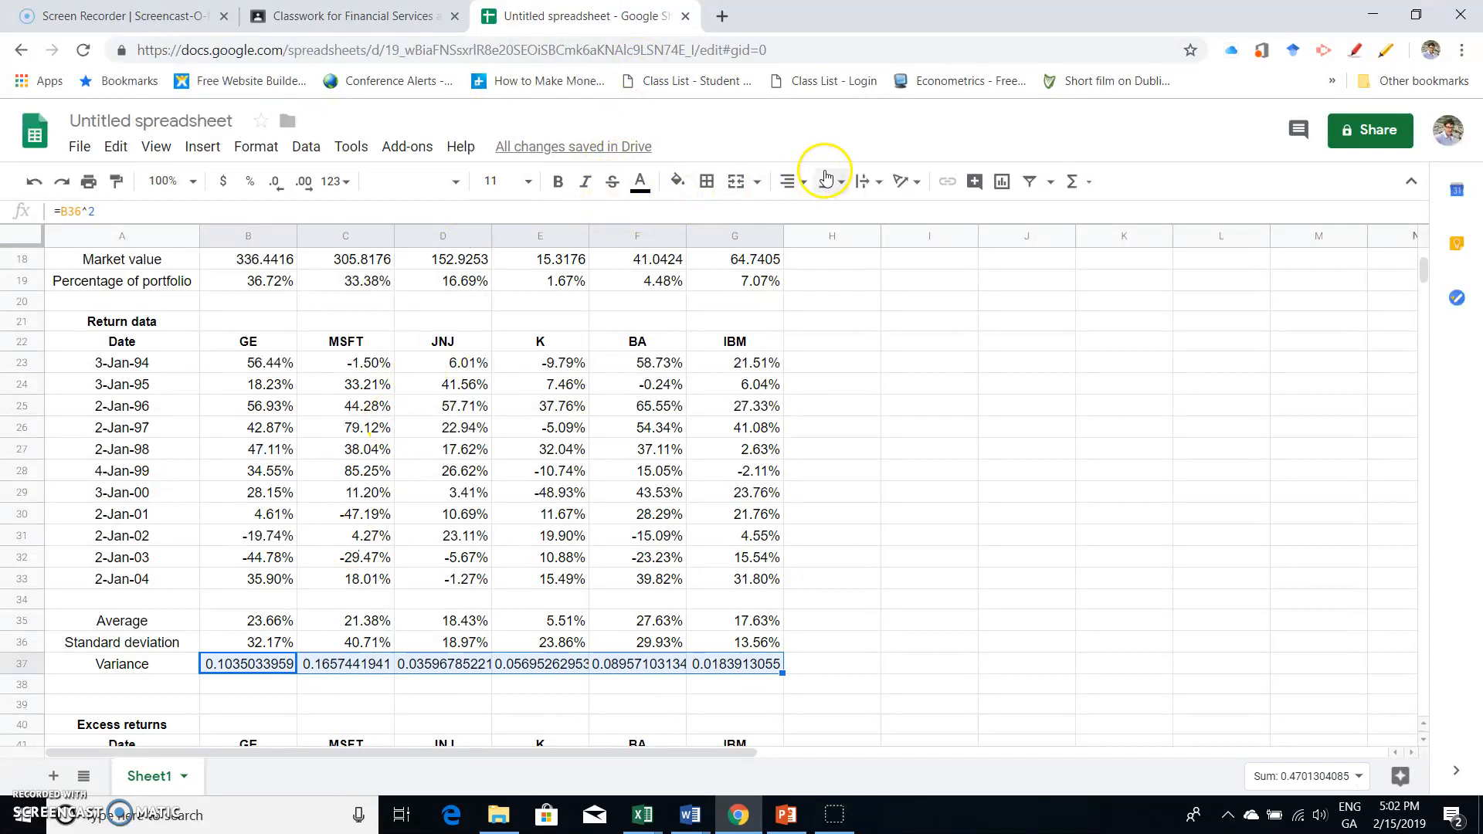
- Reduce the variance values in B37:G37 to five decimal places
left_click(310, 183)
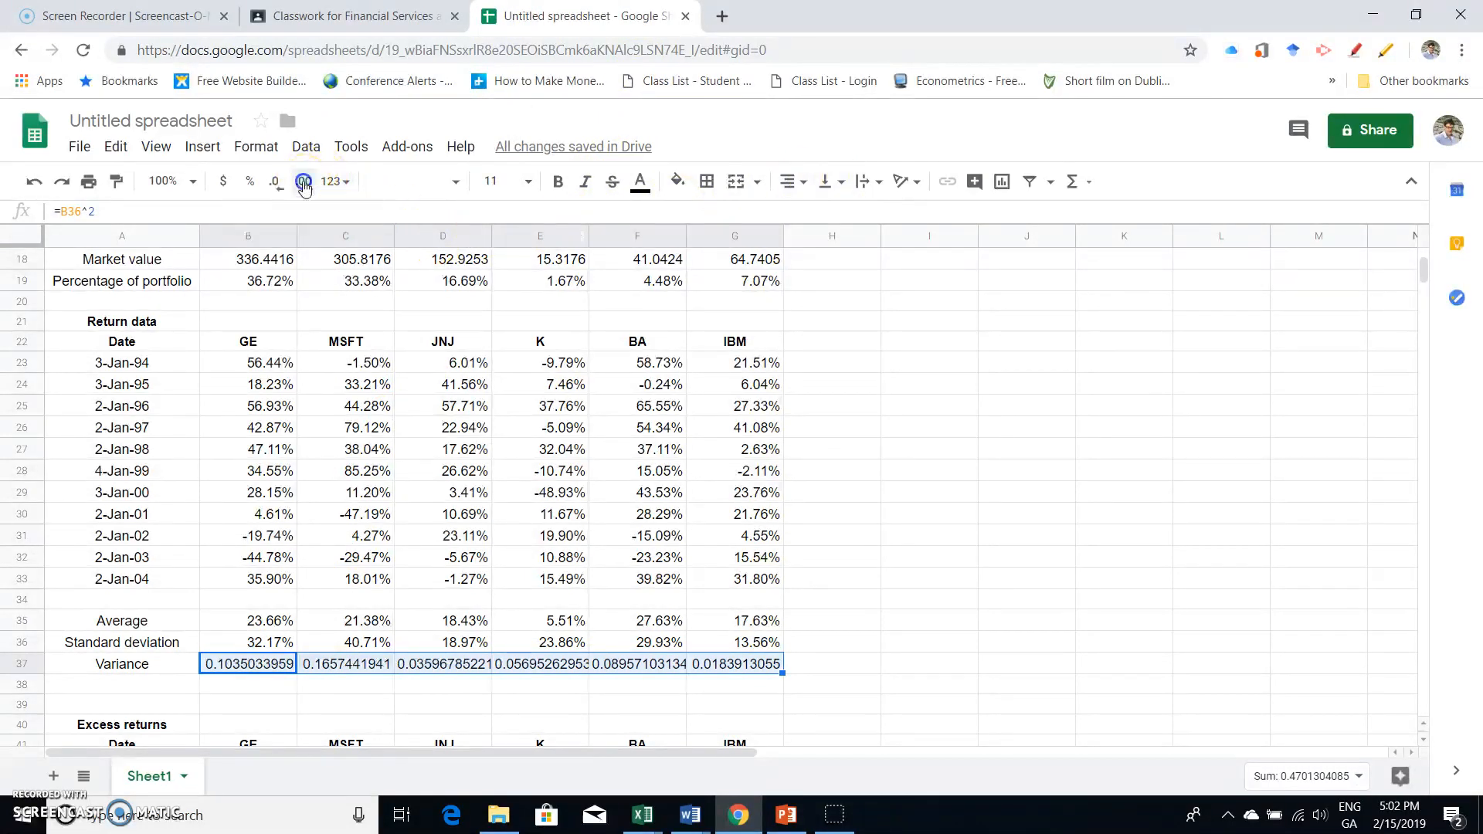
left_click(283, 190)
left_click(283, 189)
left_click(282, 189)
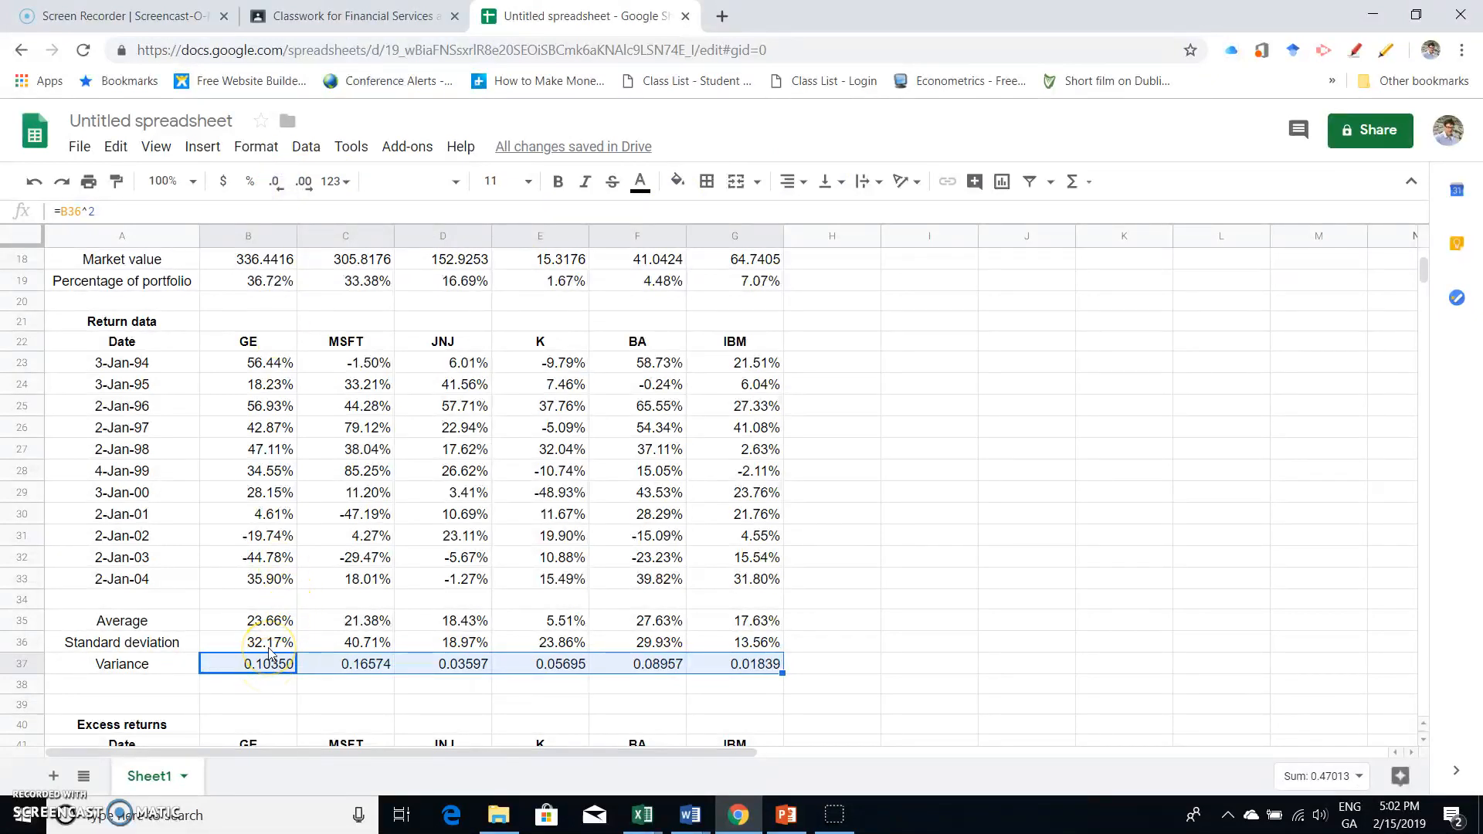
- Format the variance values in B37:G37 as percentages
left_click(455, 182)
left_click(455, 182)
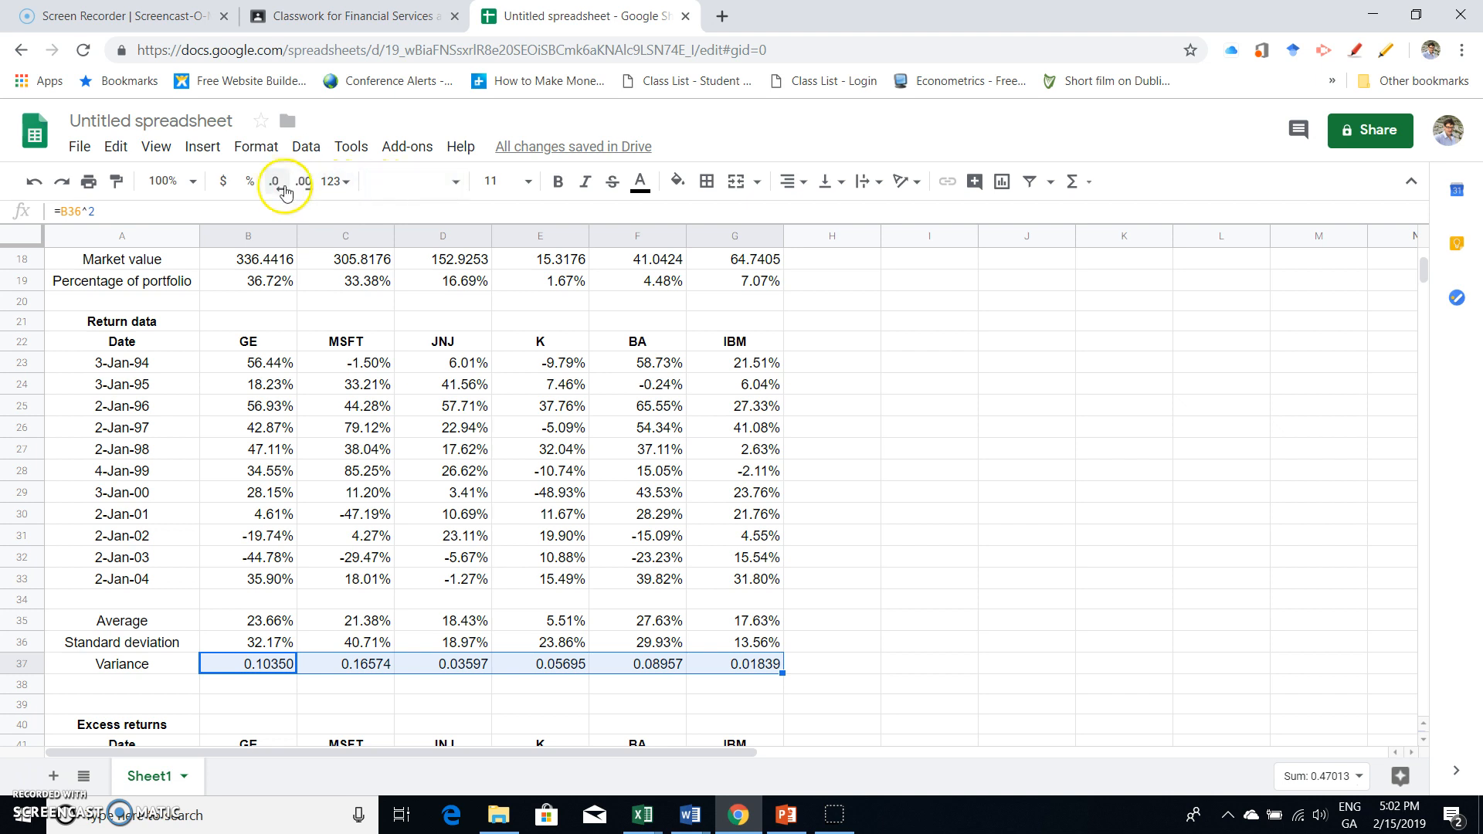
left_click(249, 181)
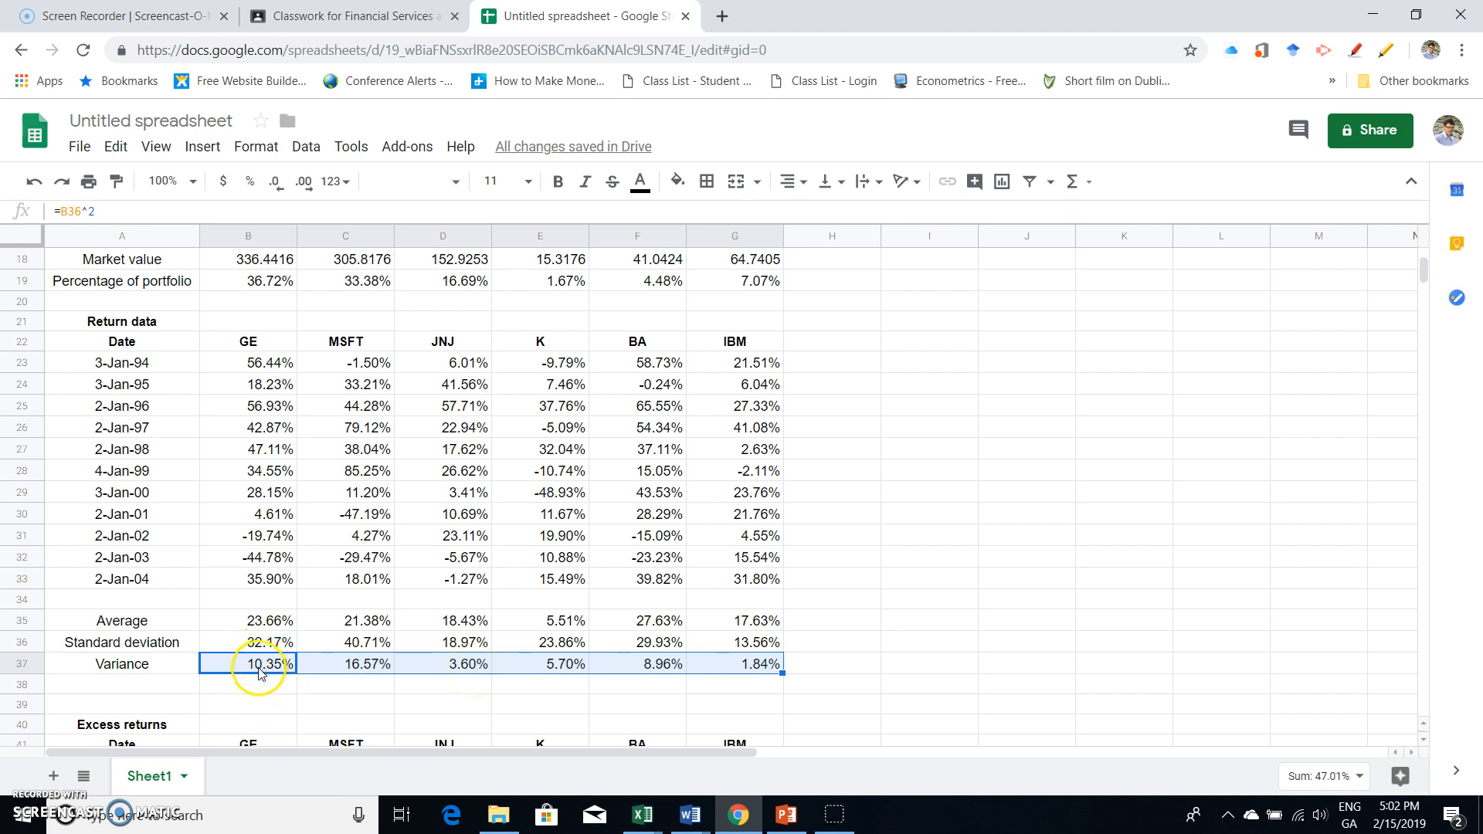
- Calculate GE's first excess return in B42 with the formula =B23-B$35
scroll(259, 674, "down", 2)
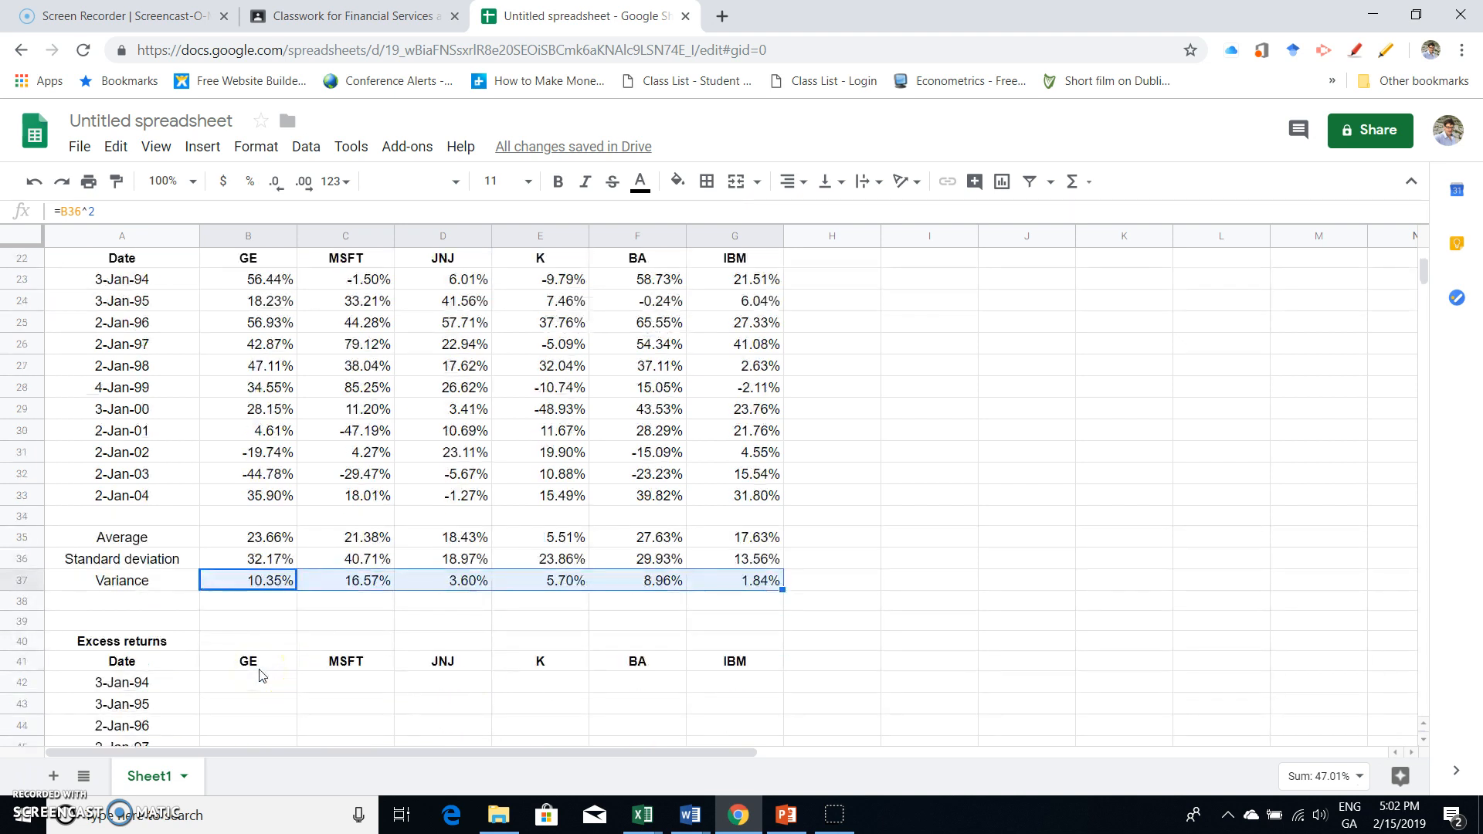
scroll(260, 674, "down", 4)
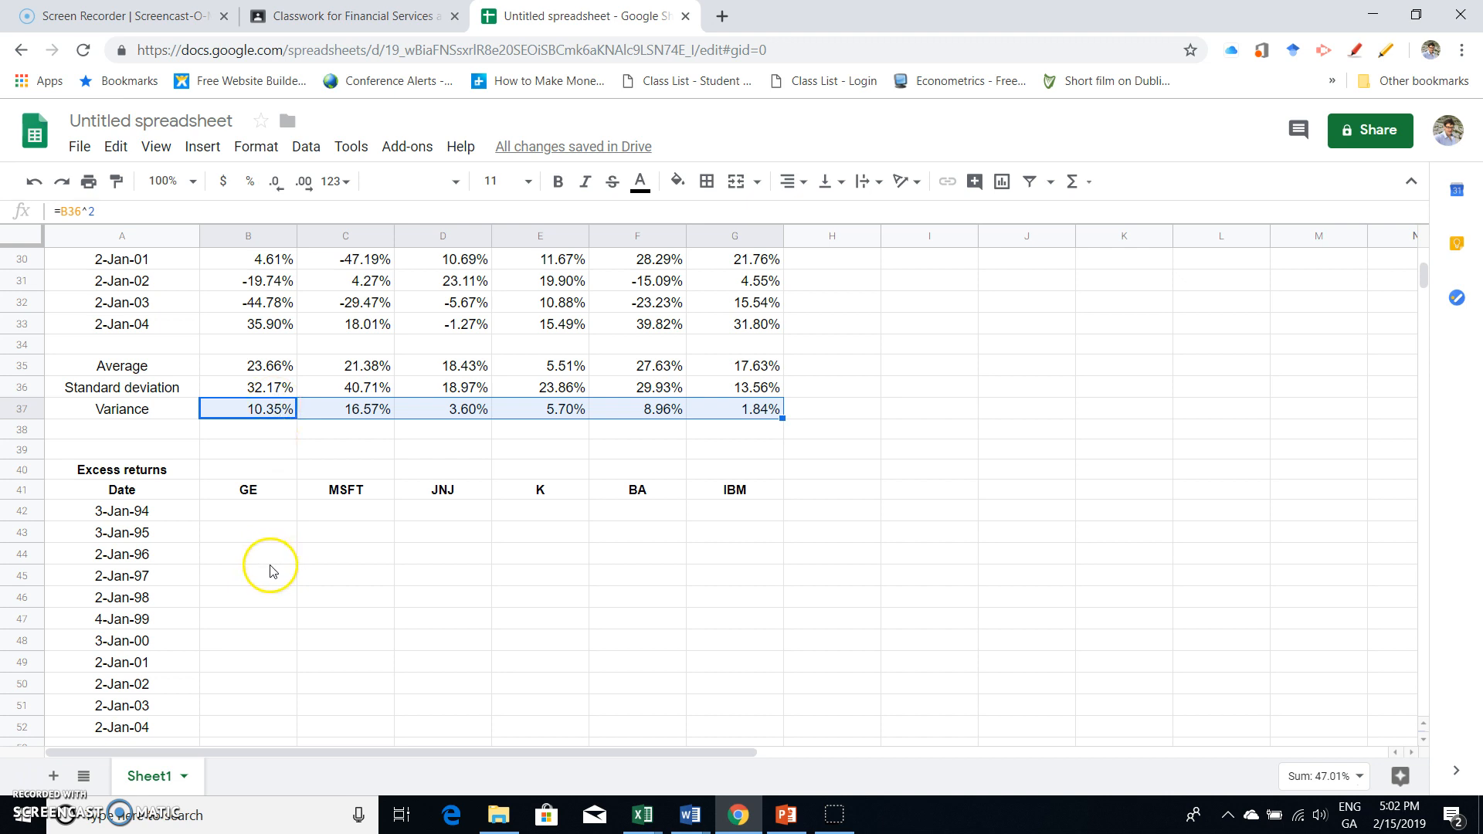
scroll(270, 571, "down", 1)
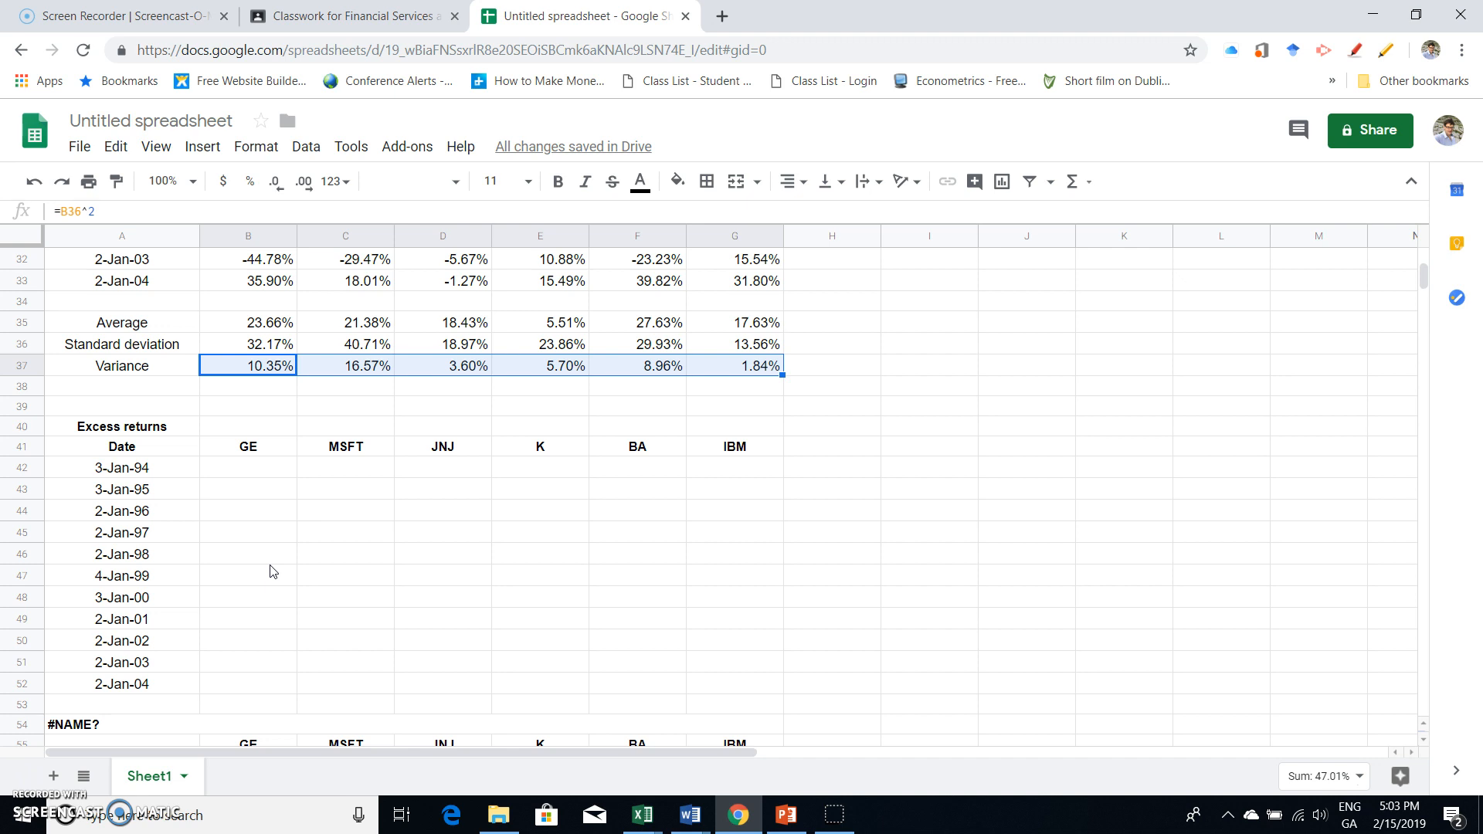
scroll(270, 572, "down", 1)
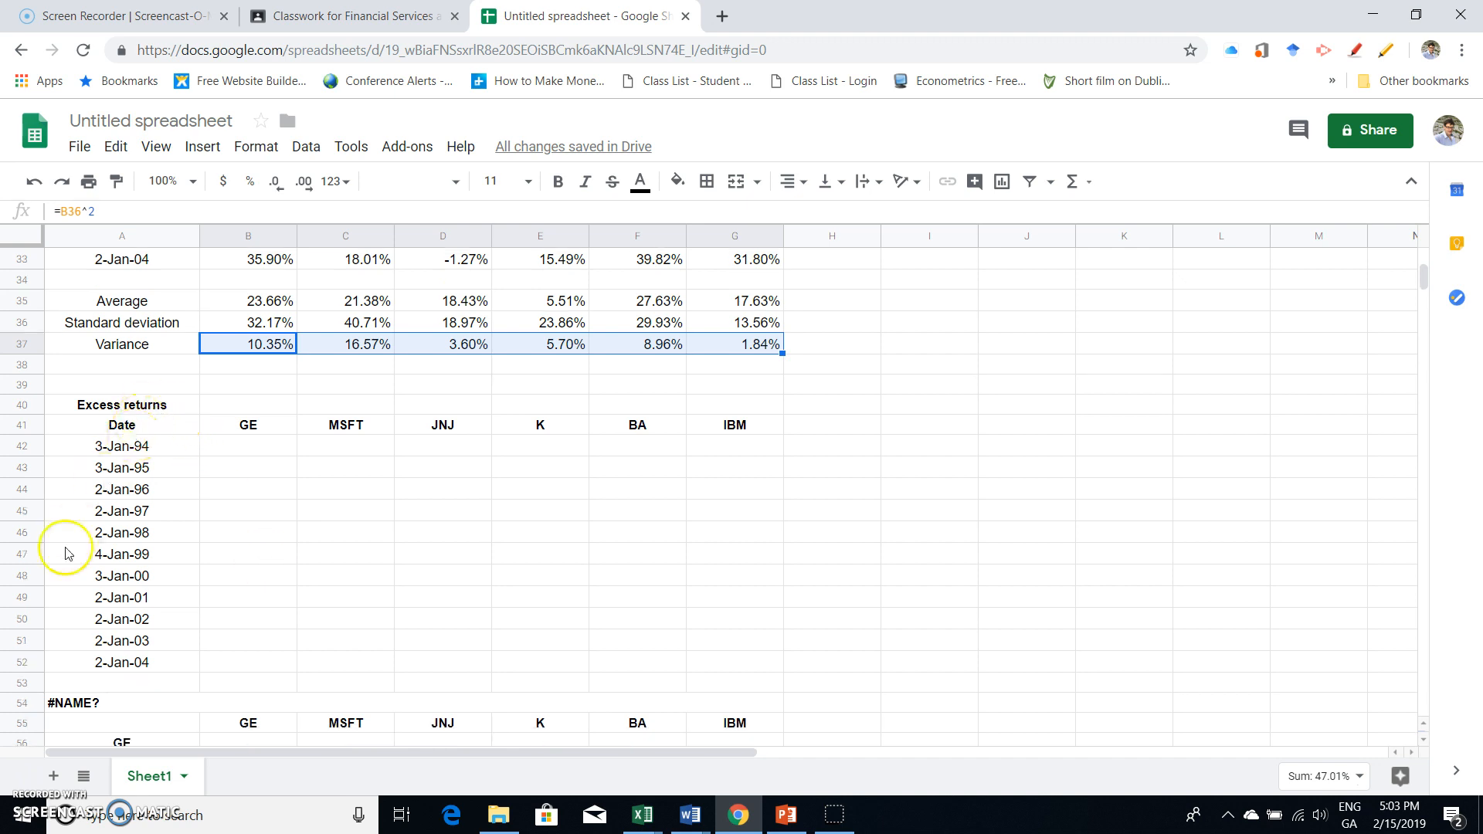
left_click(248, 446)
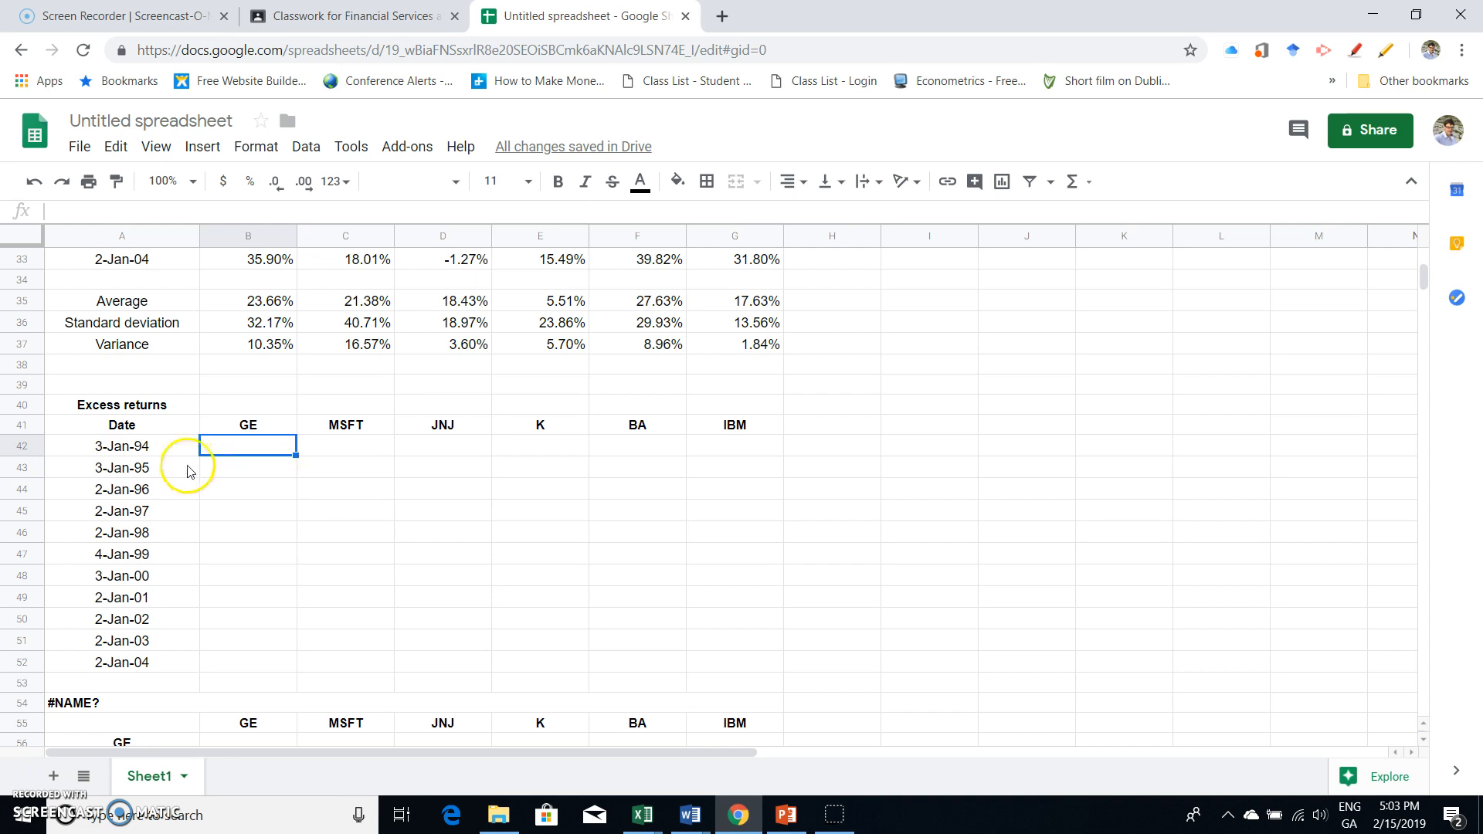
type("=")
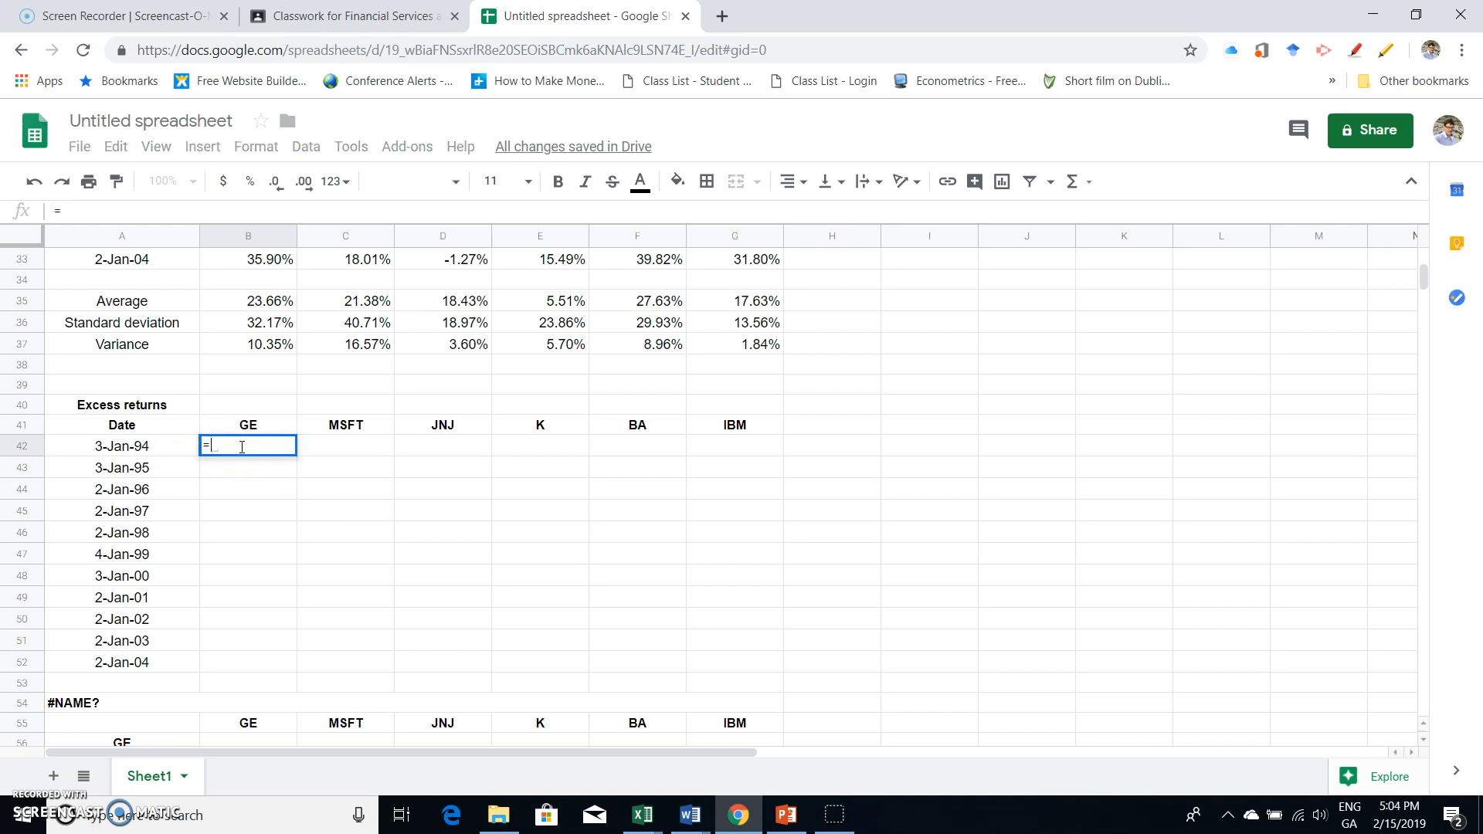
scroll(292, 342, "up", 3)
scroll(291, 342, "up", 3)
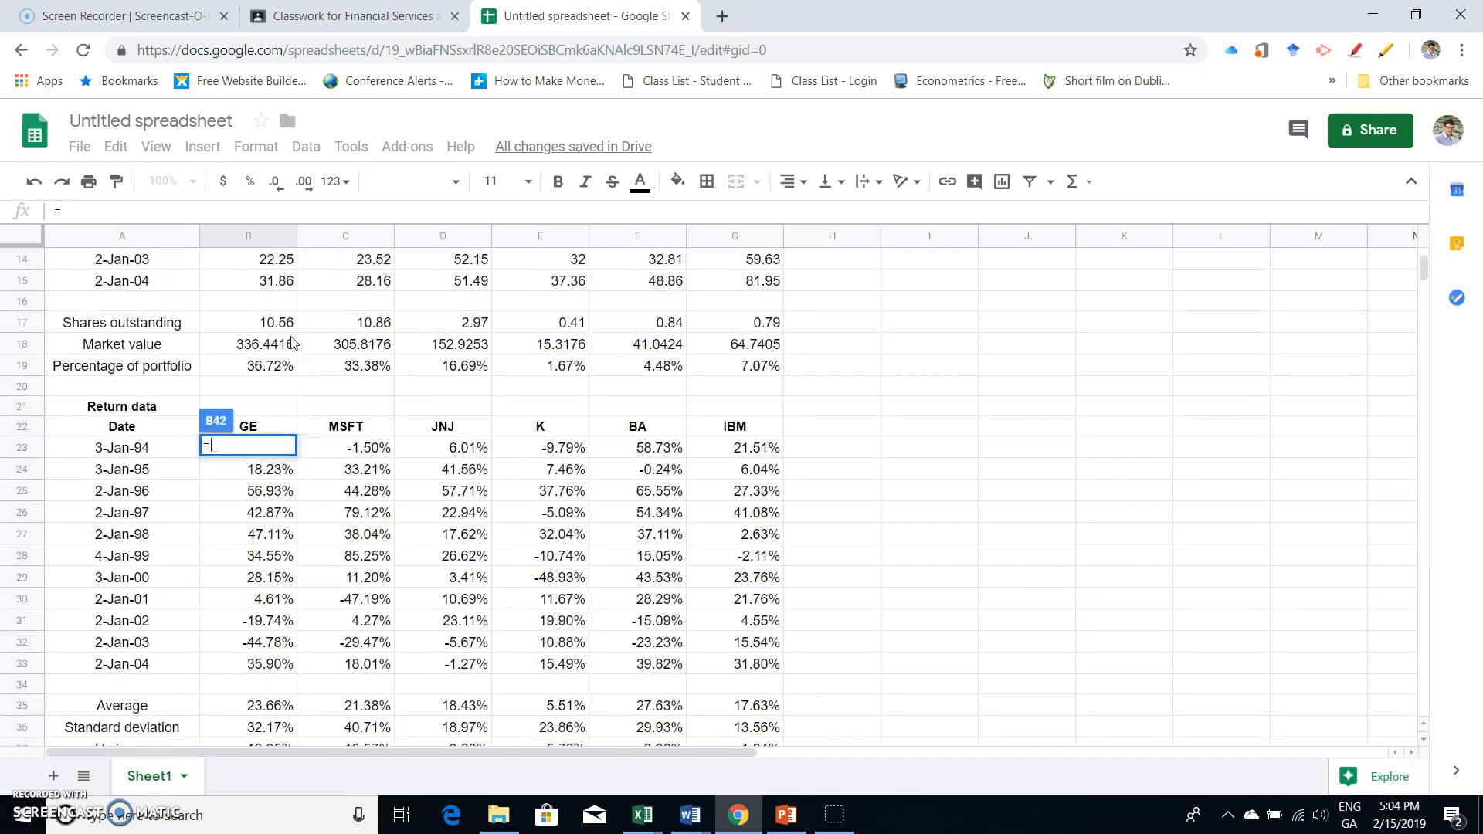
scroll(291, 342, "down", 2)
left_click(270, 345)
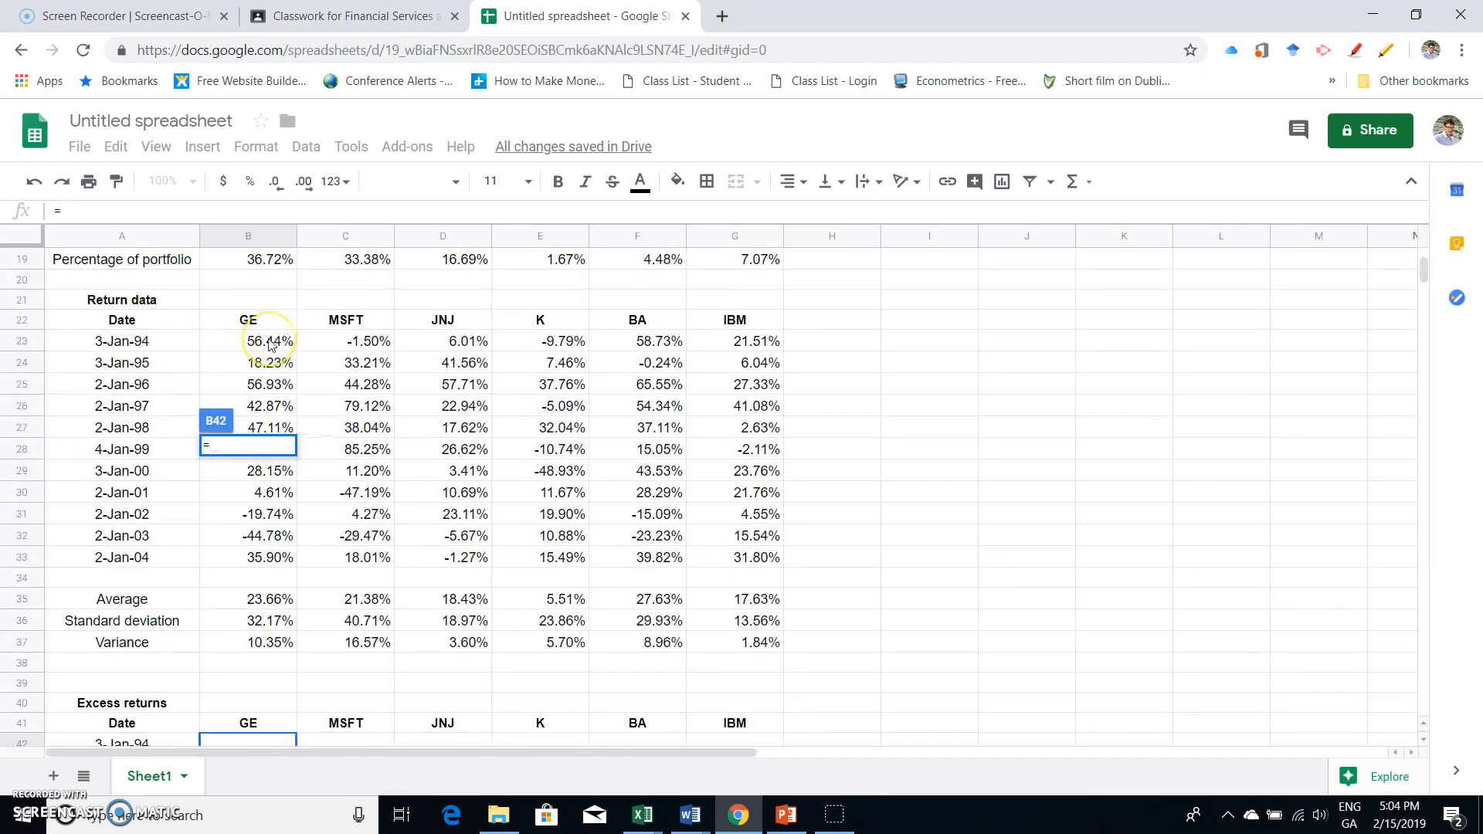
left_click(270, 345)
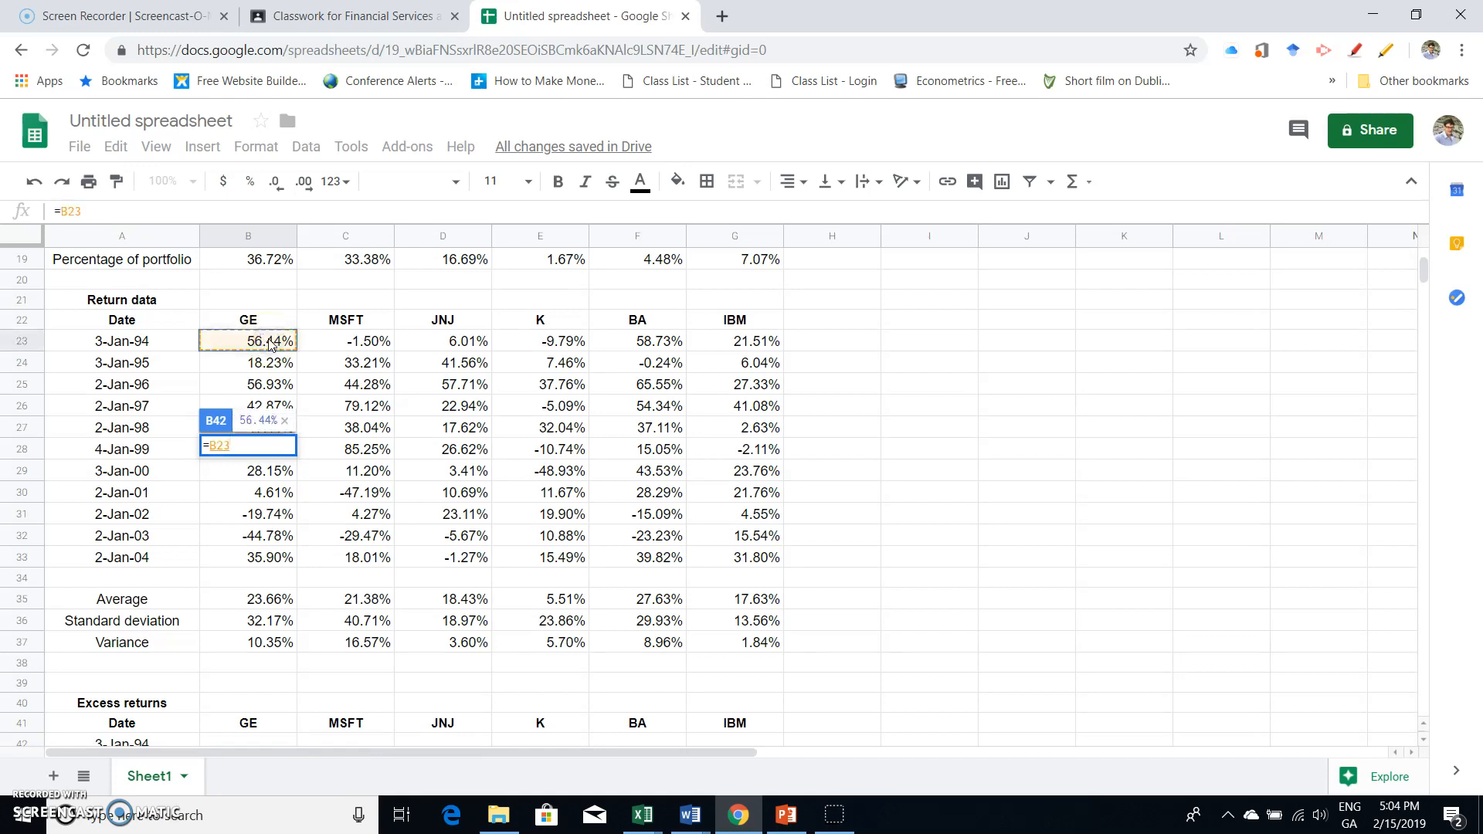
type("-")
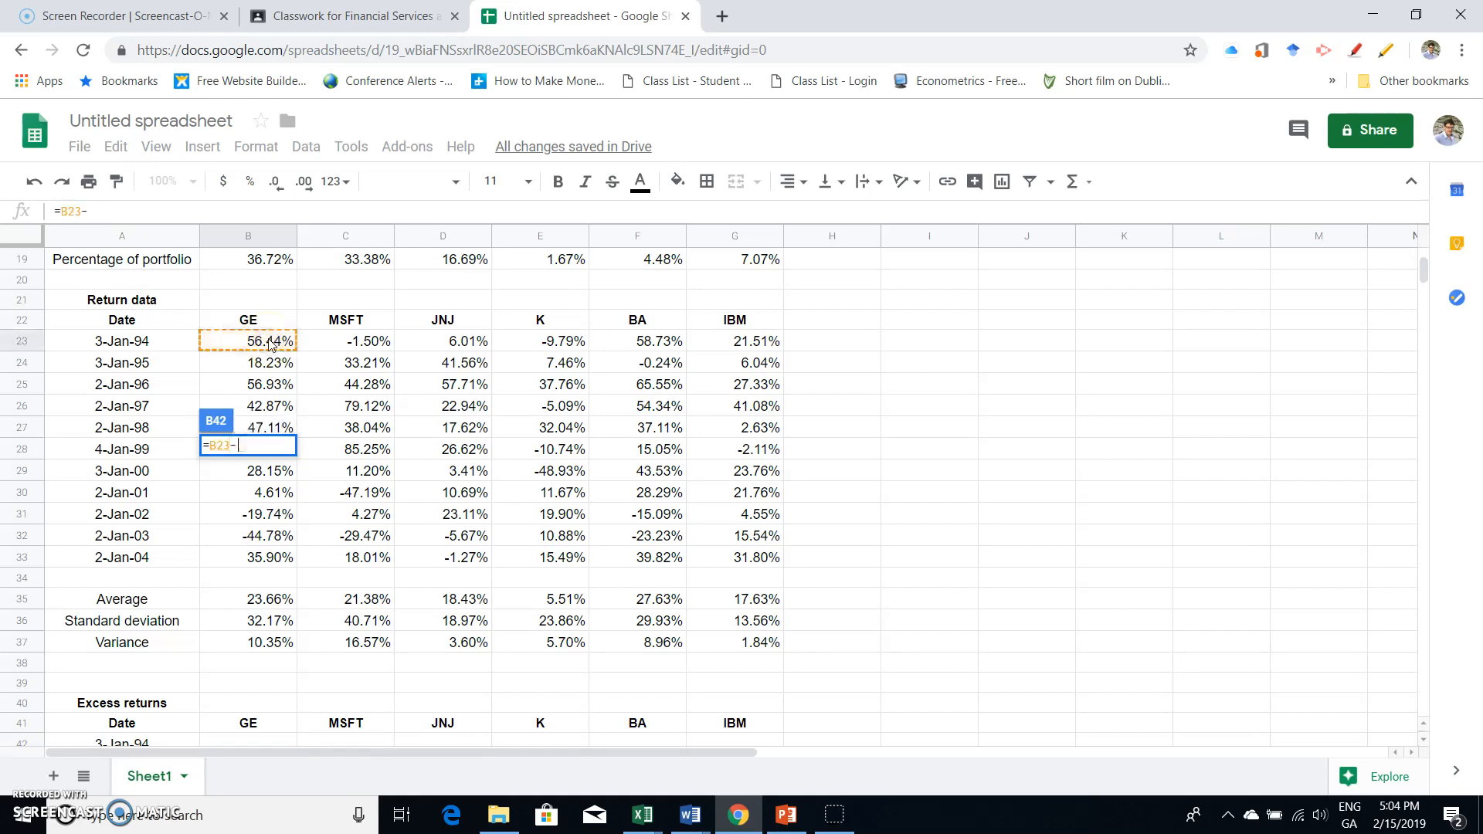
left_click(268, 602)
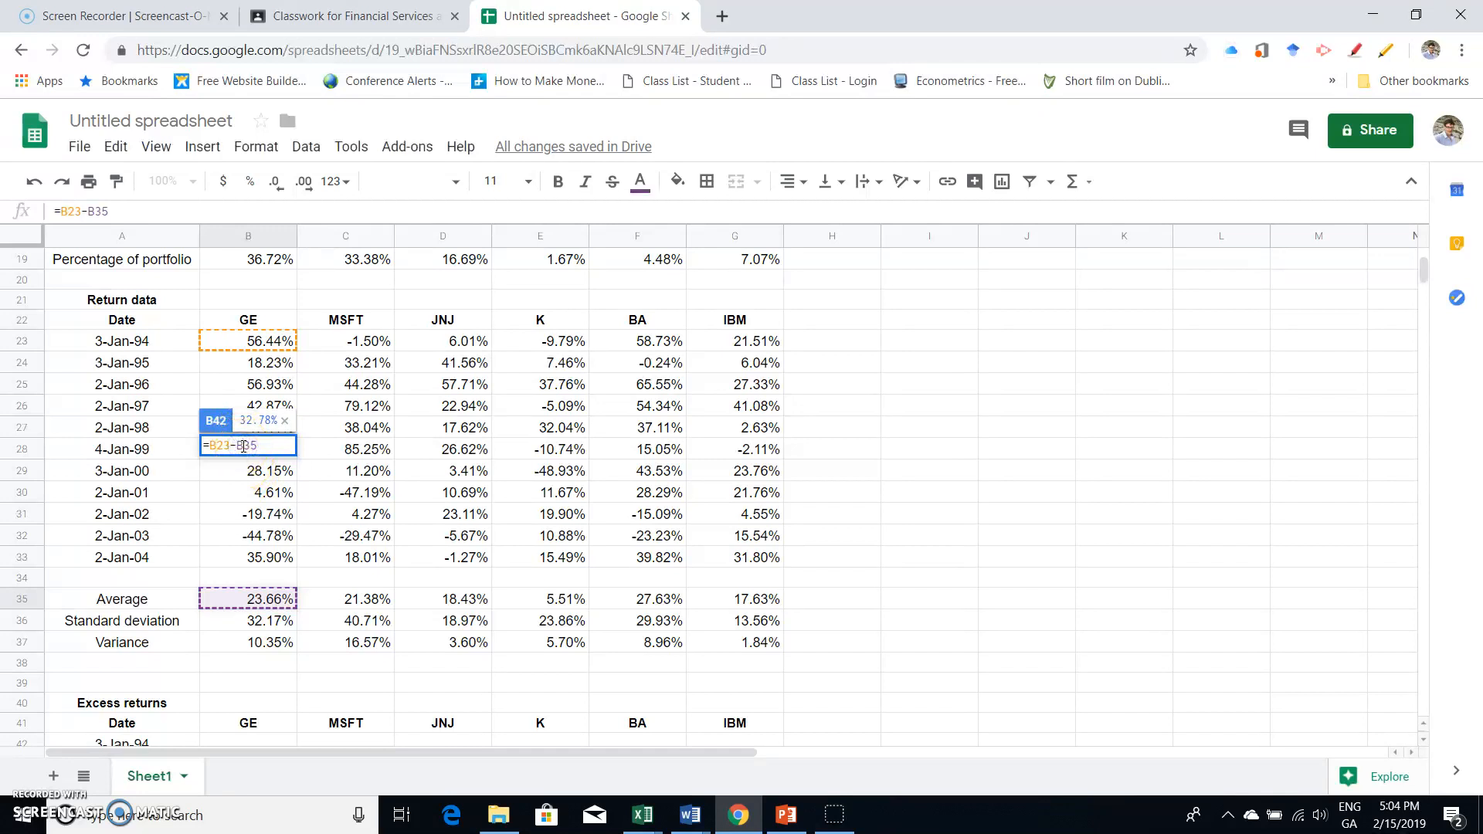
left_click(242, 446)
type("$")
key("Return")
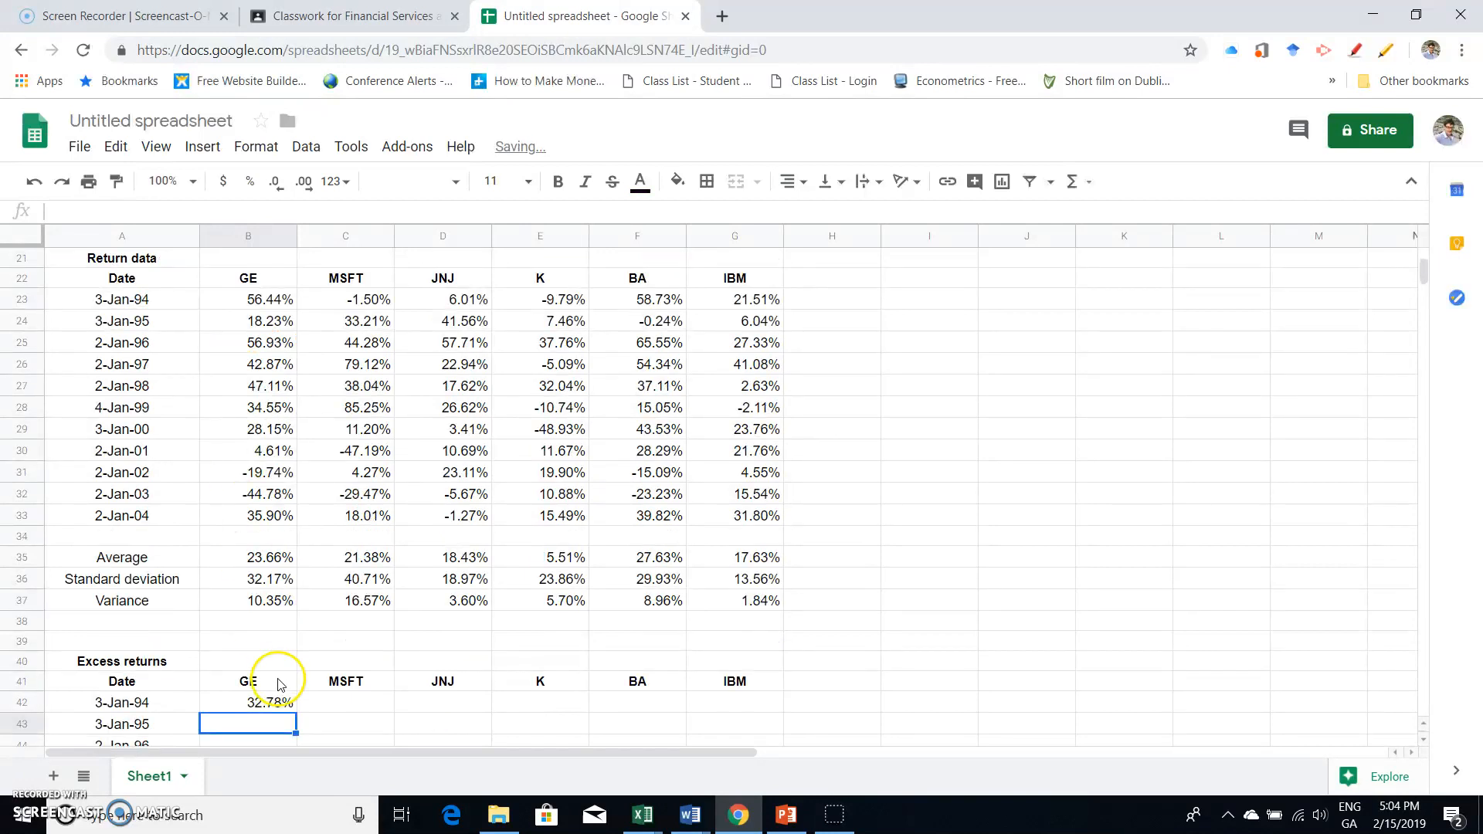
- Fill the excess-return formula from B42 across the row to IBM and check the cell references in MSFT's copy
left_click(281, 702)
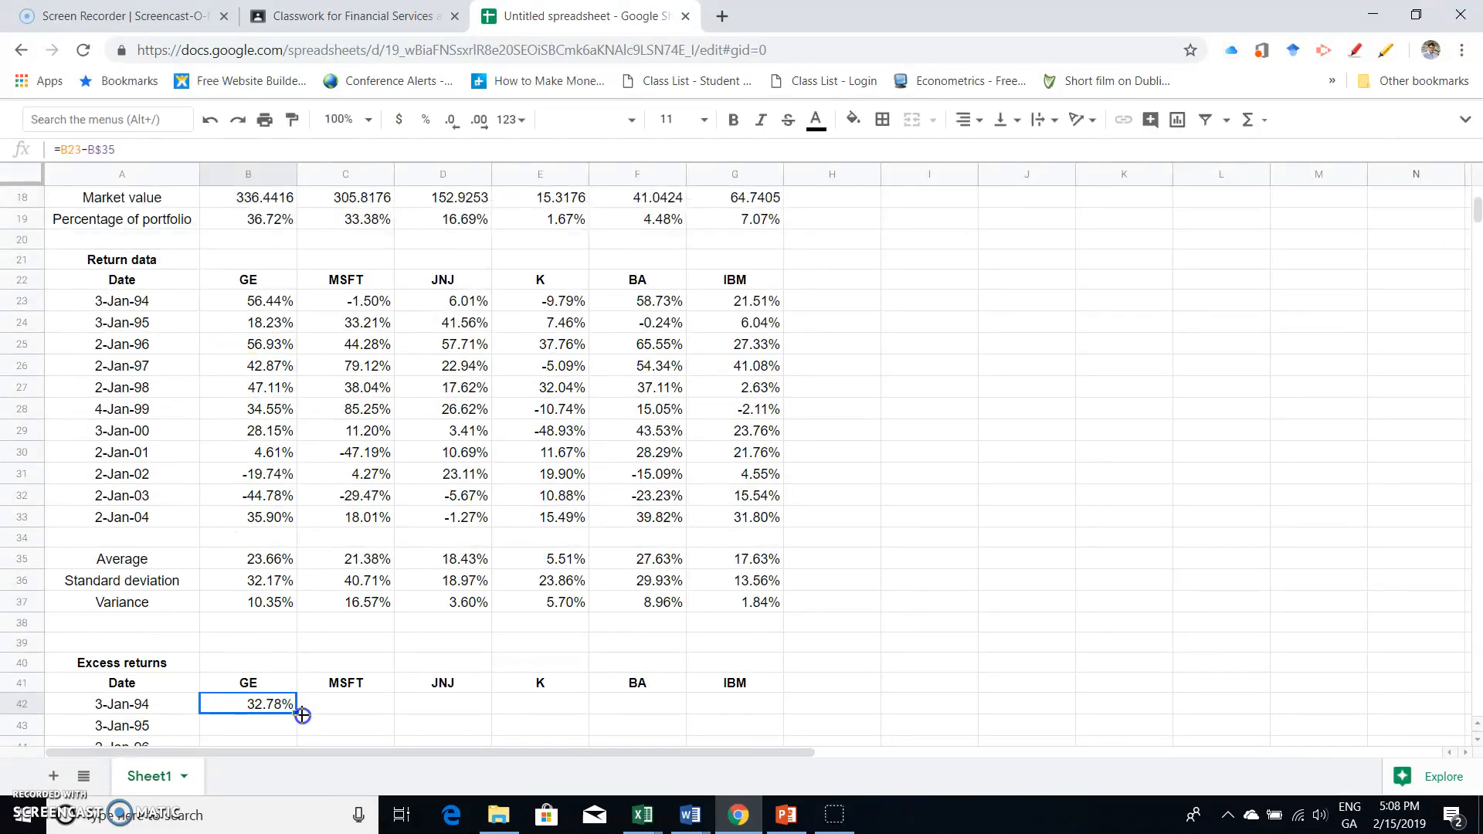
left_click_drag(298, 711, 730, 706)
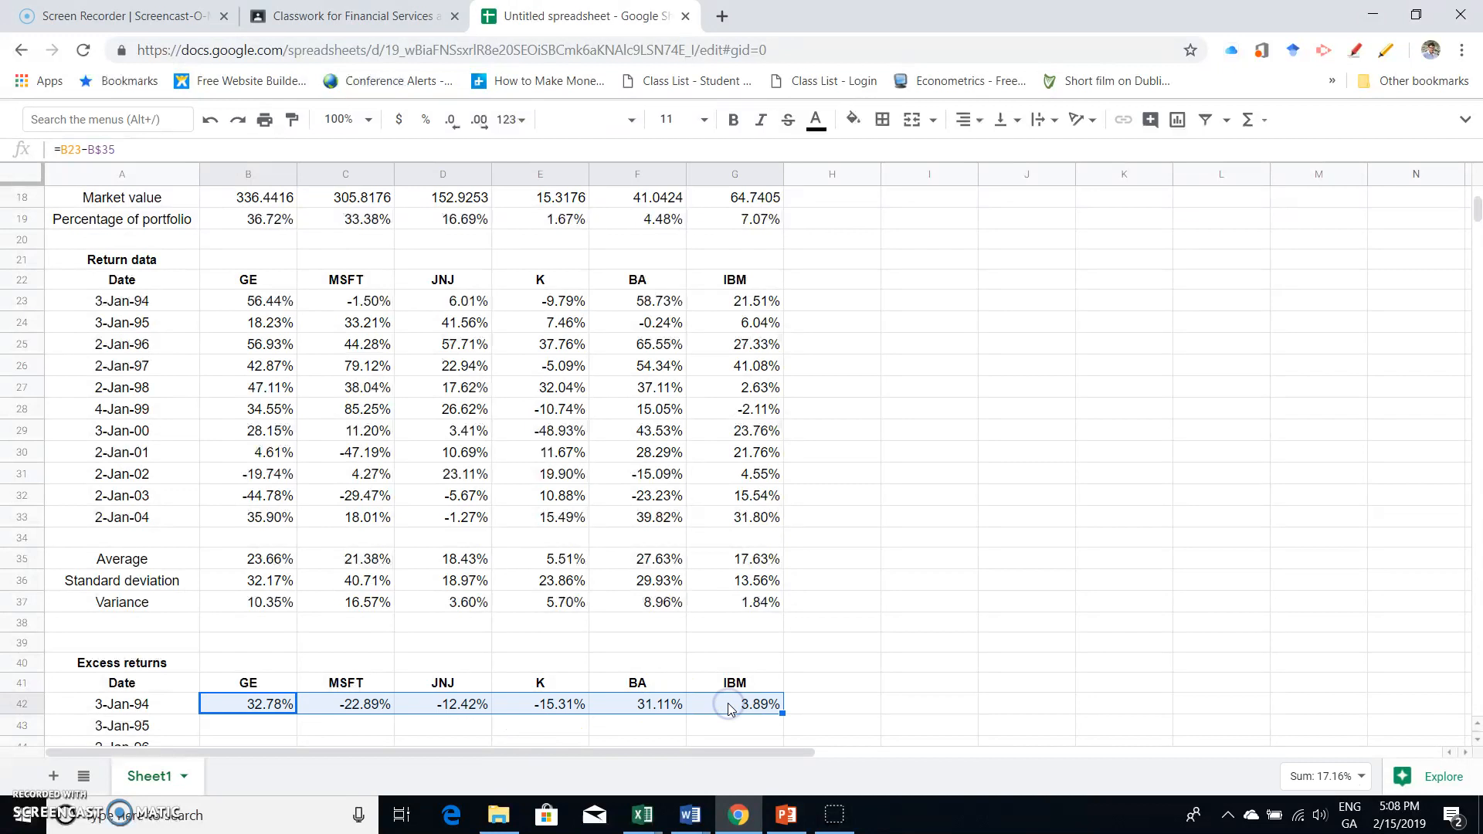
double_click(353, 707)
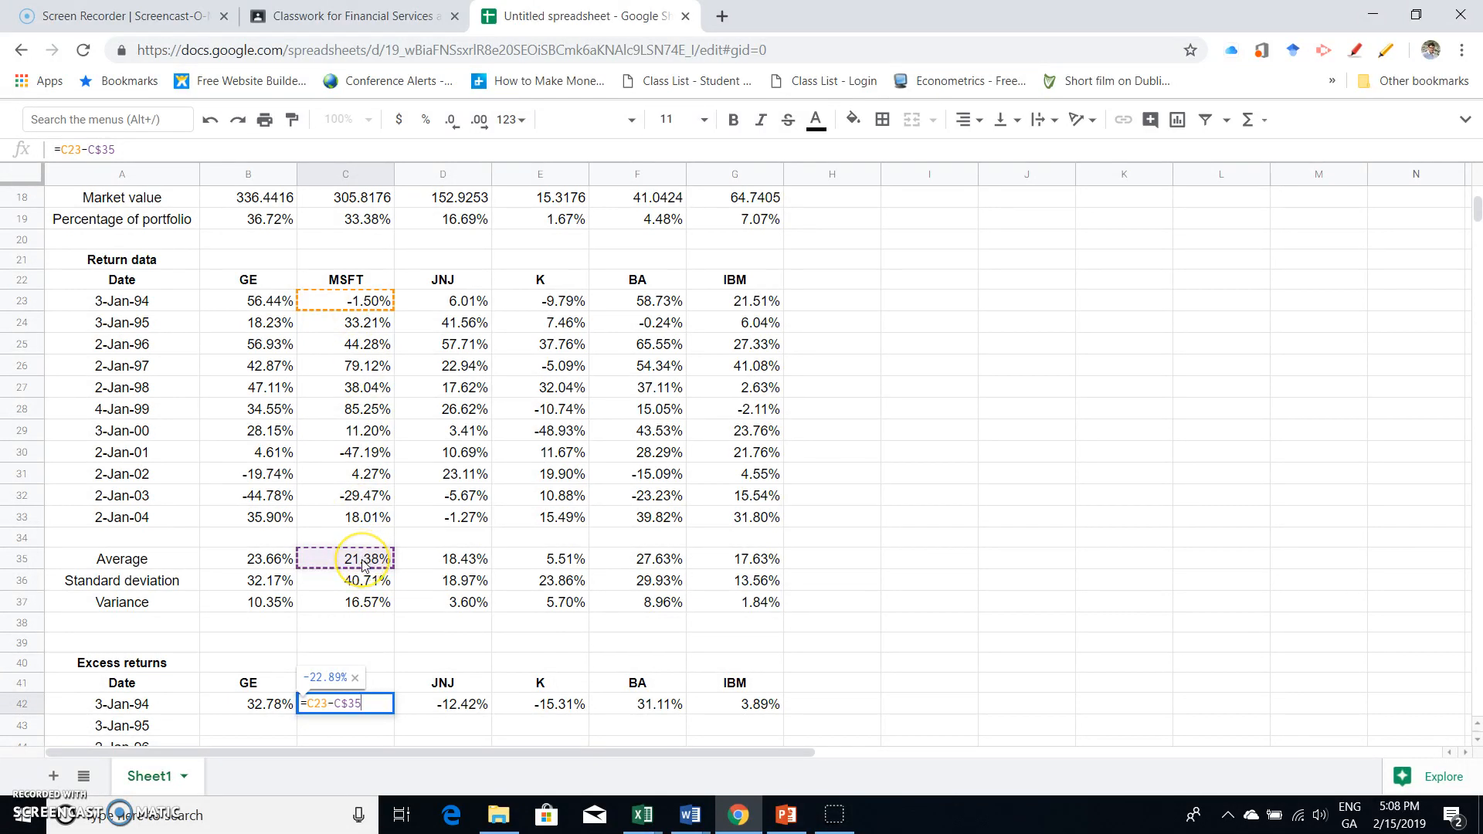
key("Return")
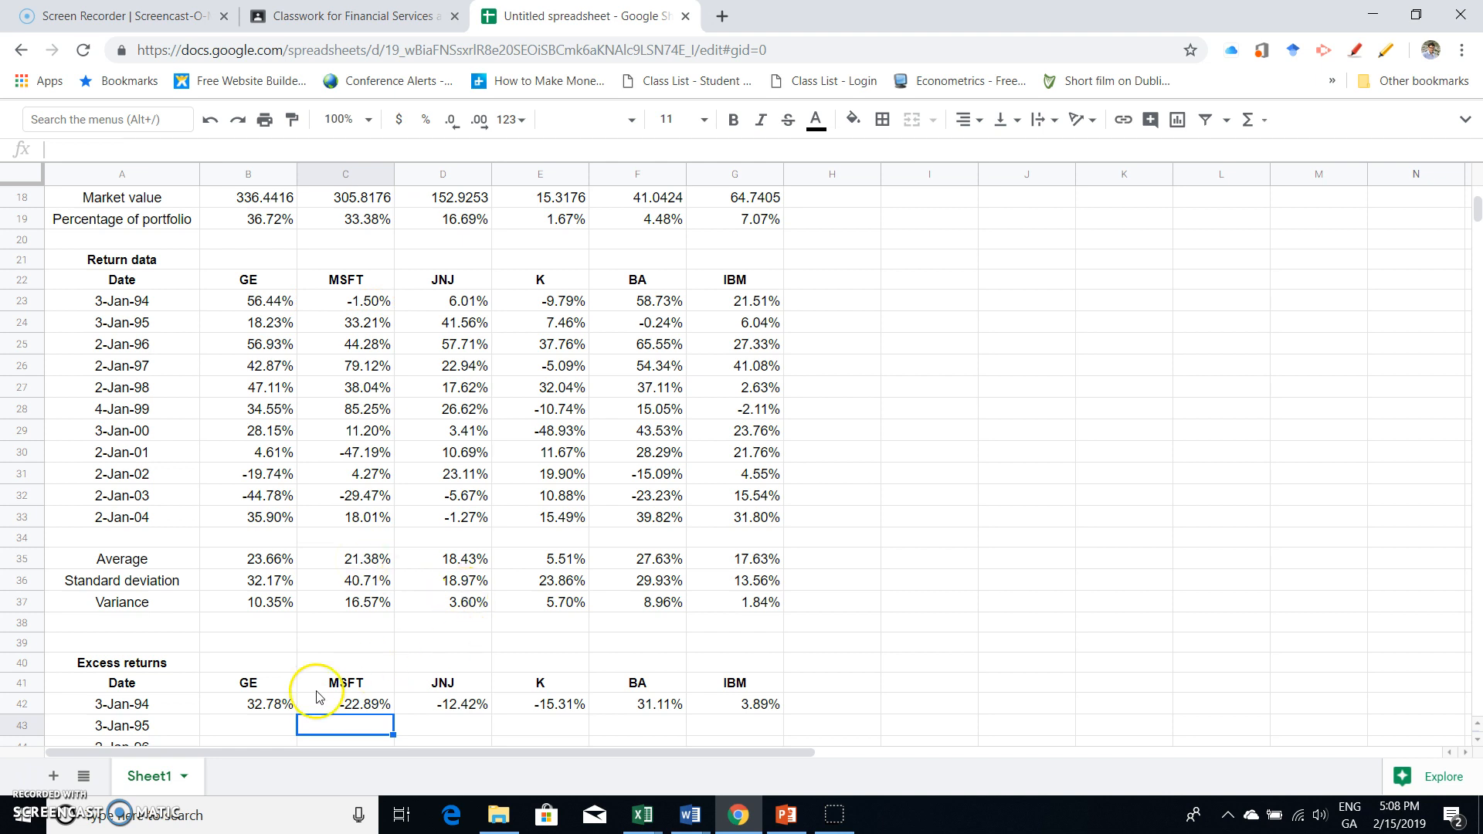
- Fill the excess-return formulas in B42:G42 down to the 2-Jan-04 row
left_click_drag(268, 712, 755, 448)
left_click(325, 317)
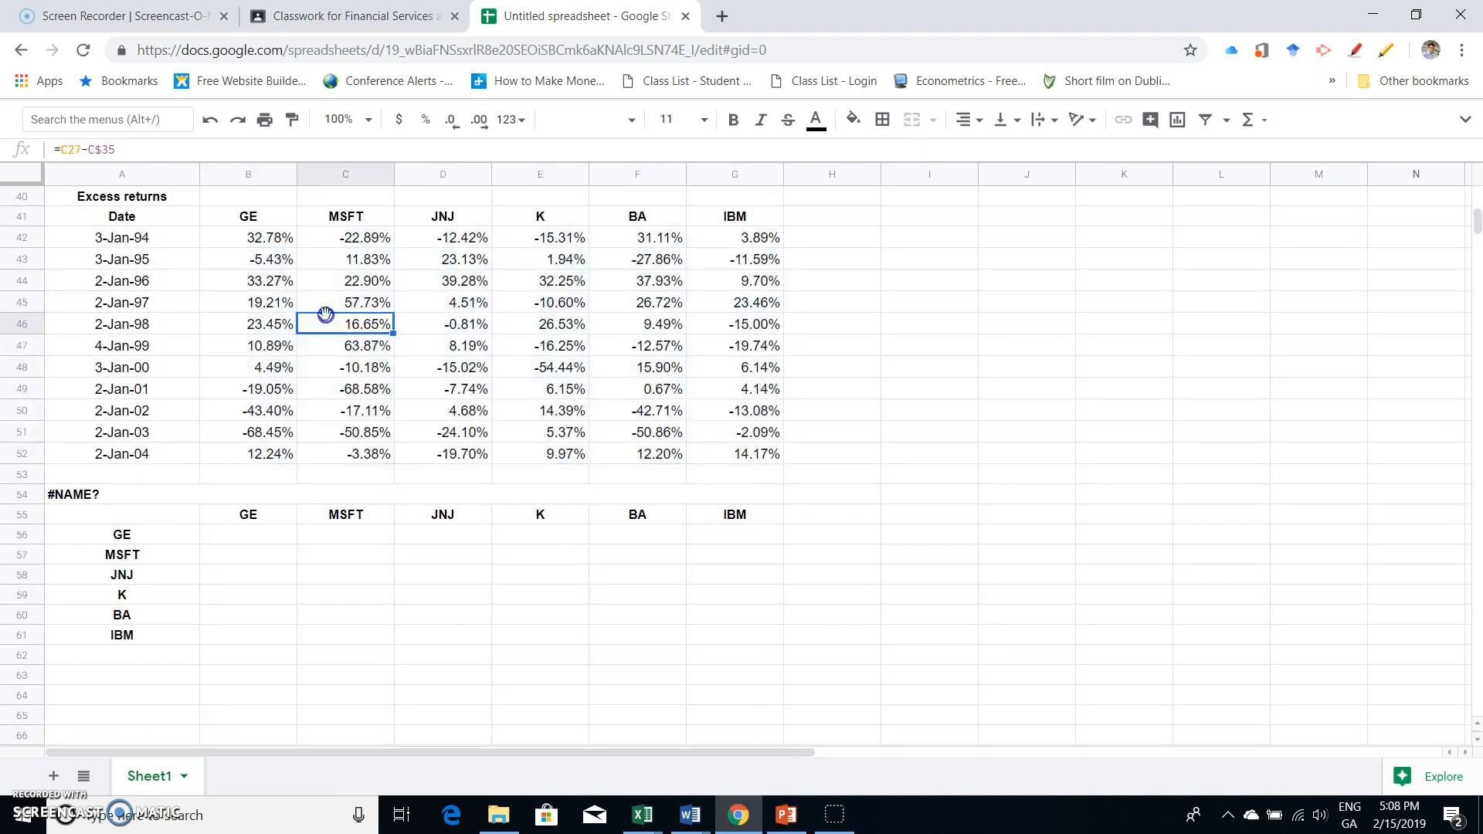
- Examine the copied formulas in B43, C43 and C44 to check which return and average cells they reference
left_click(268, 257)
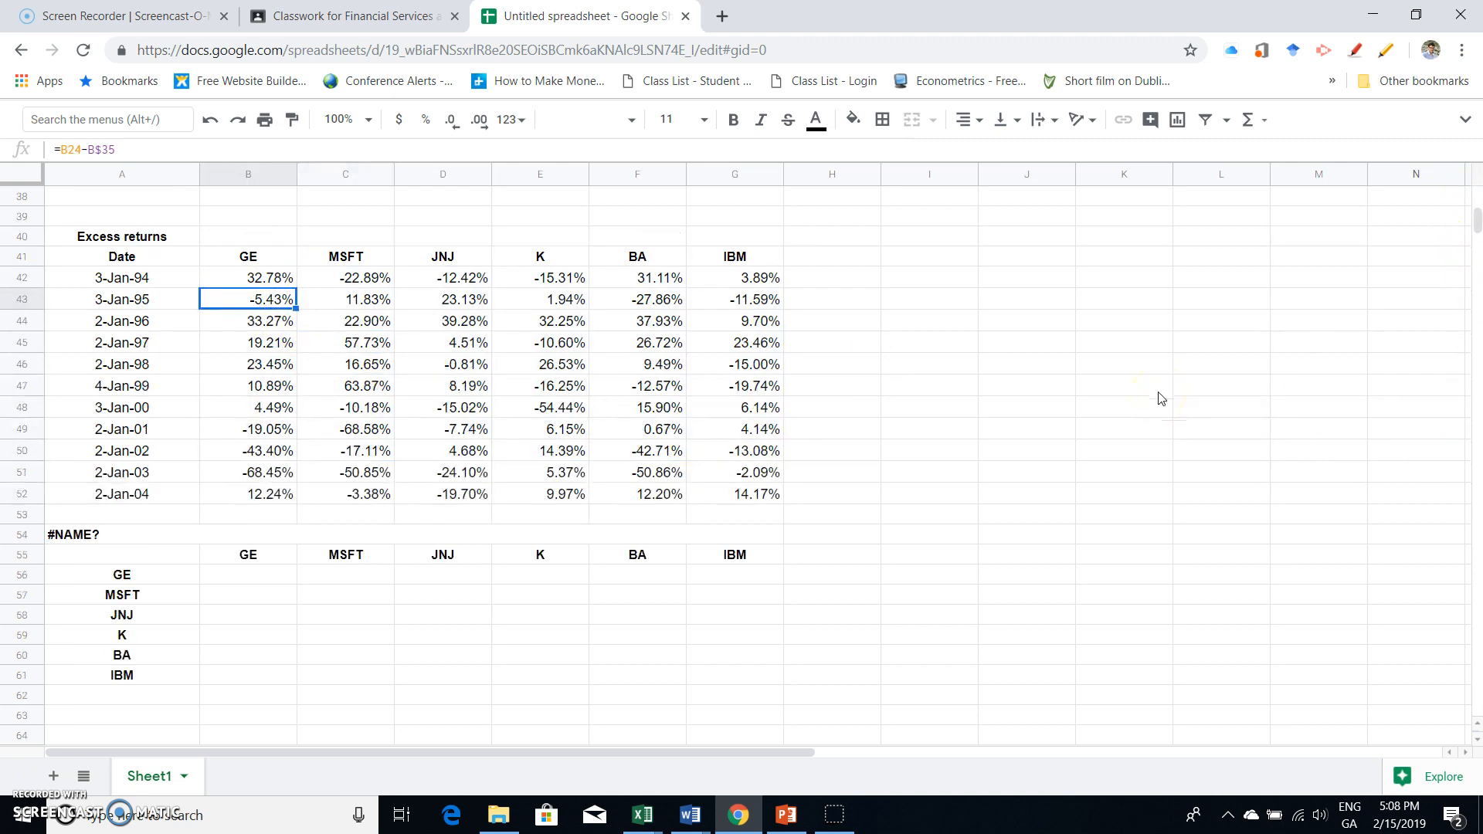
scroll(1160, 398, "up", 5)
scroll(1161, 397, "up", 3)
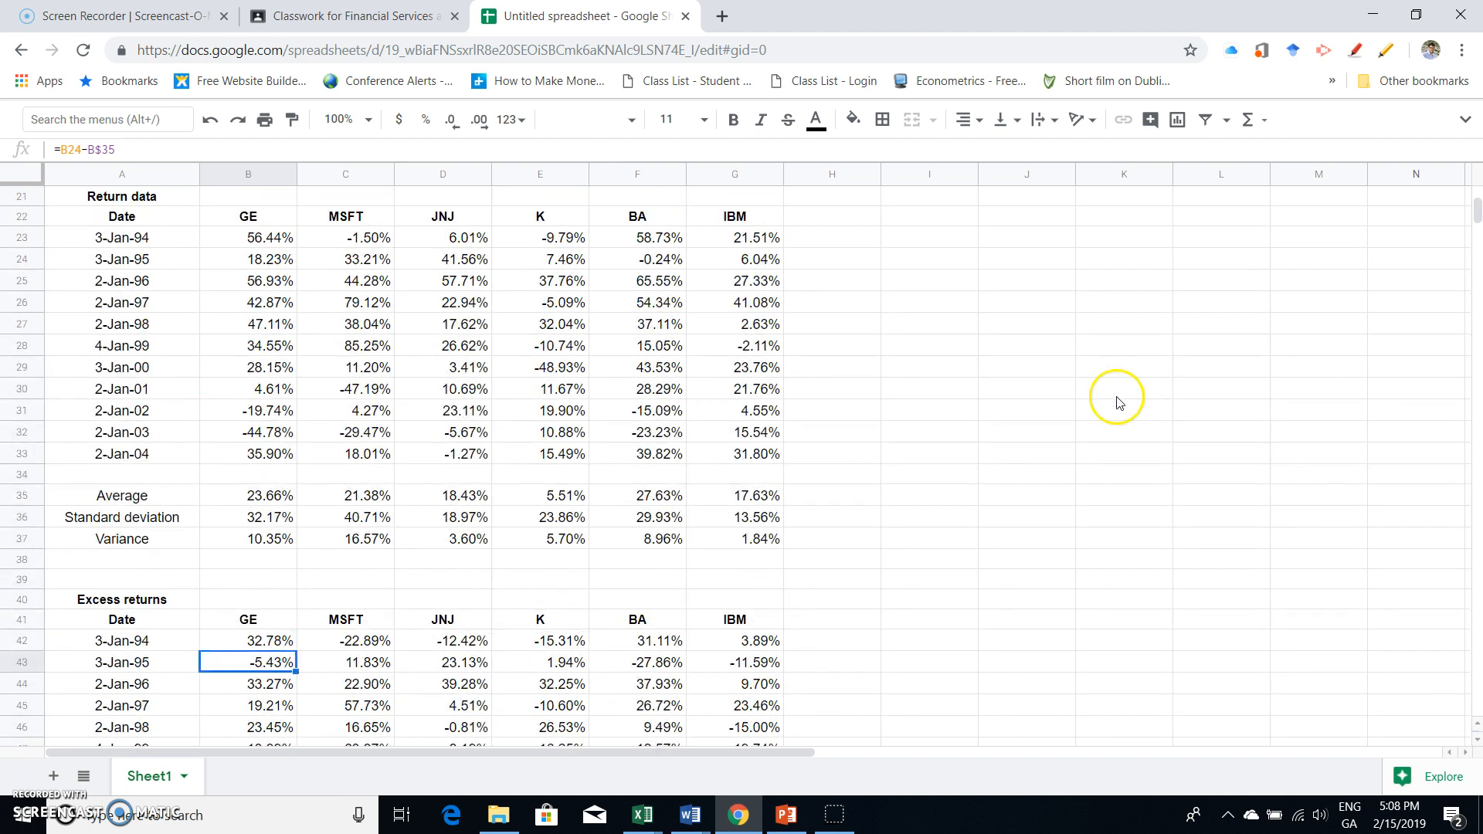
double_click(270, 669)
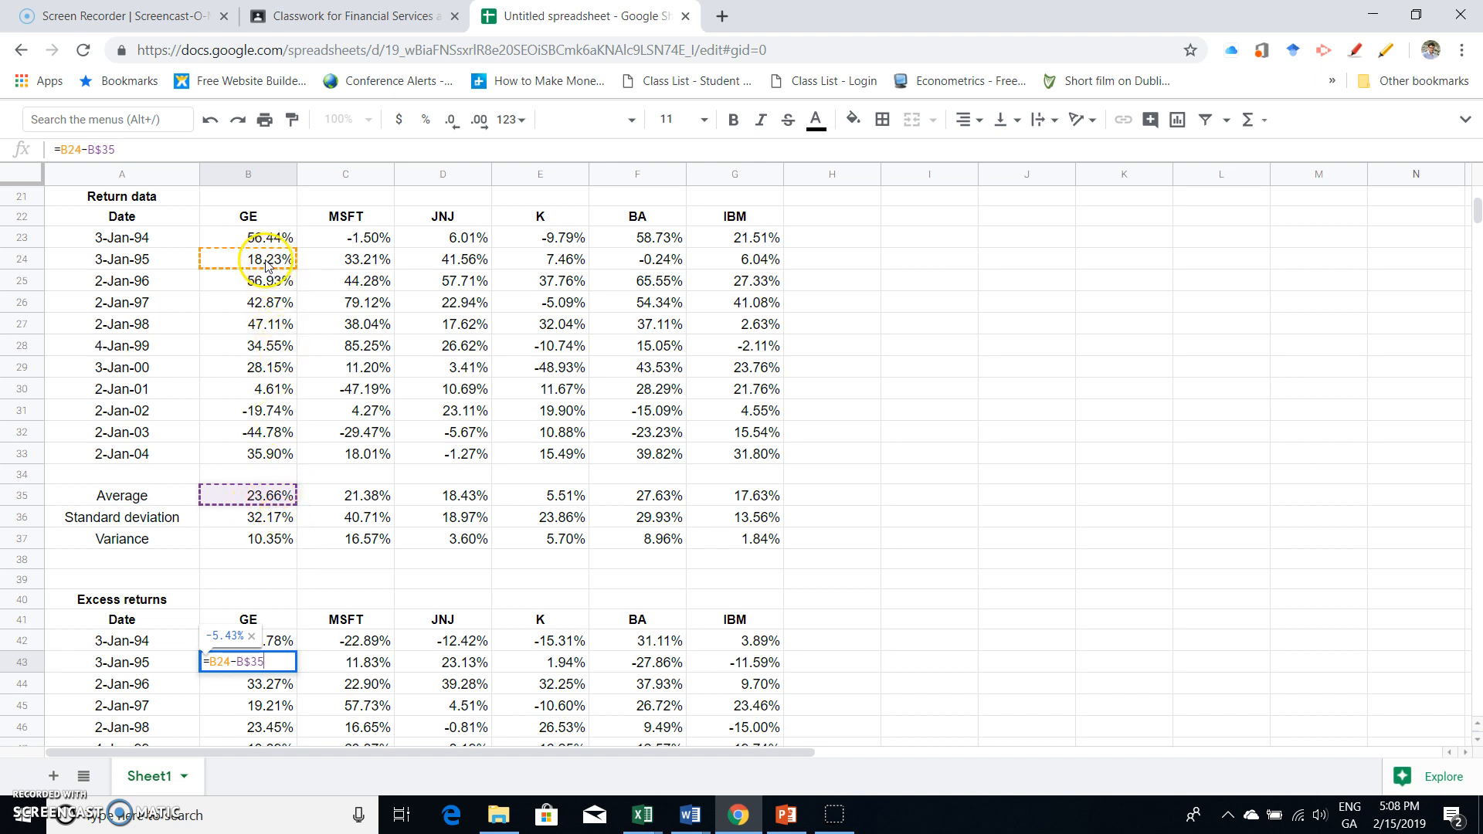
key("Return")
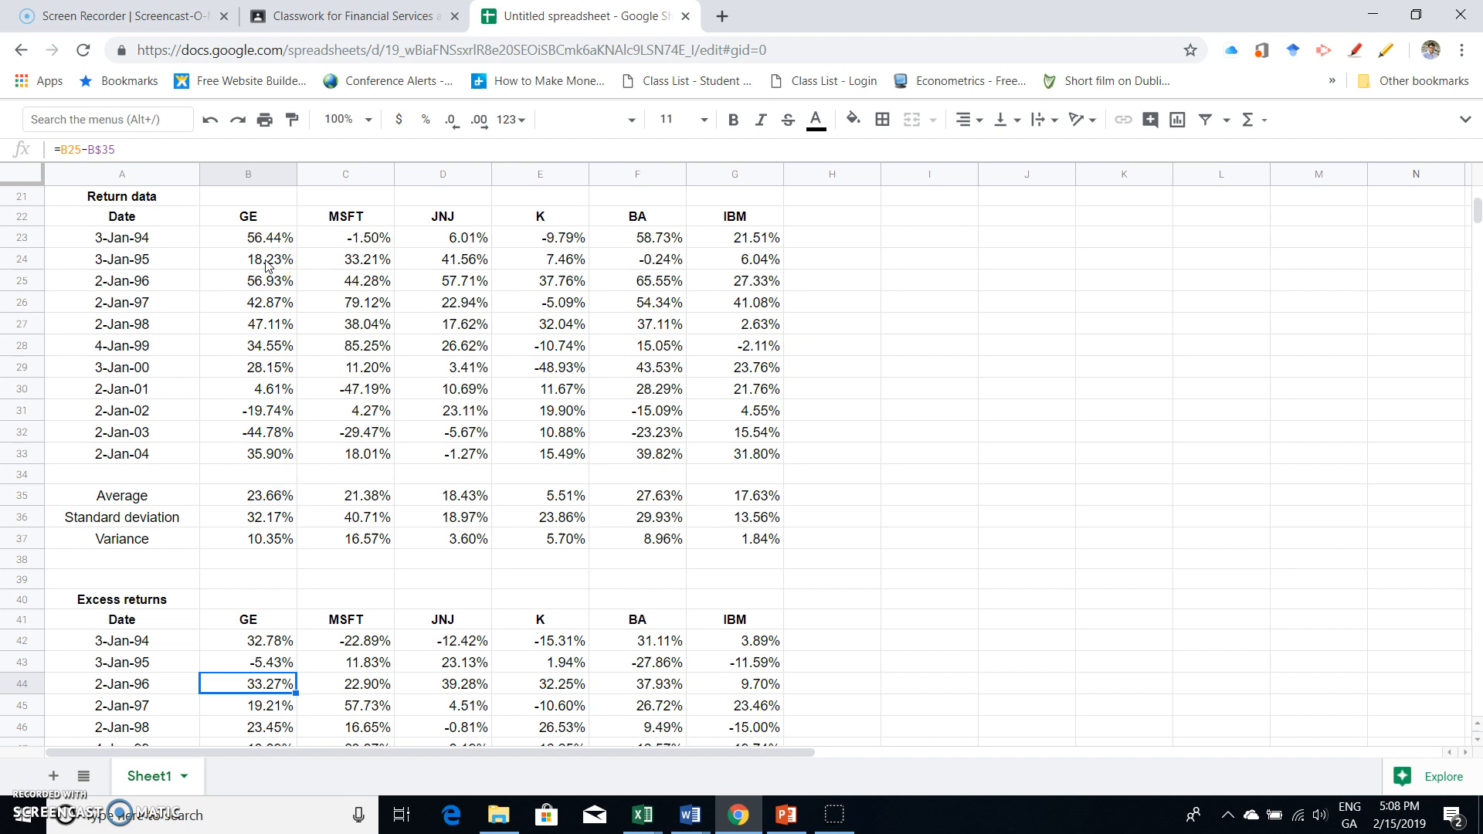
double_click(378, 661)
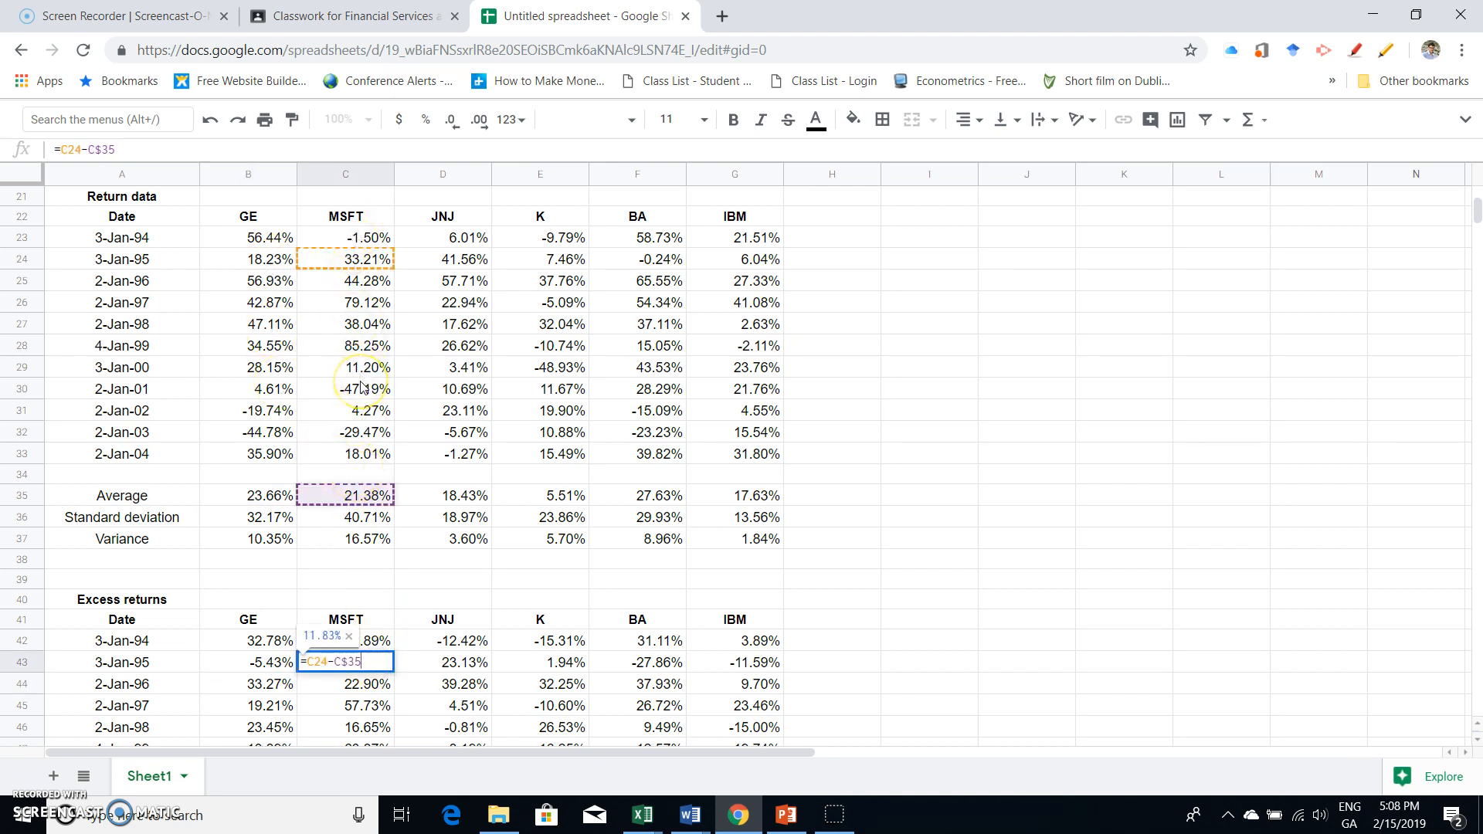
key("Escape")
left_click(362, 684)
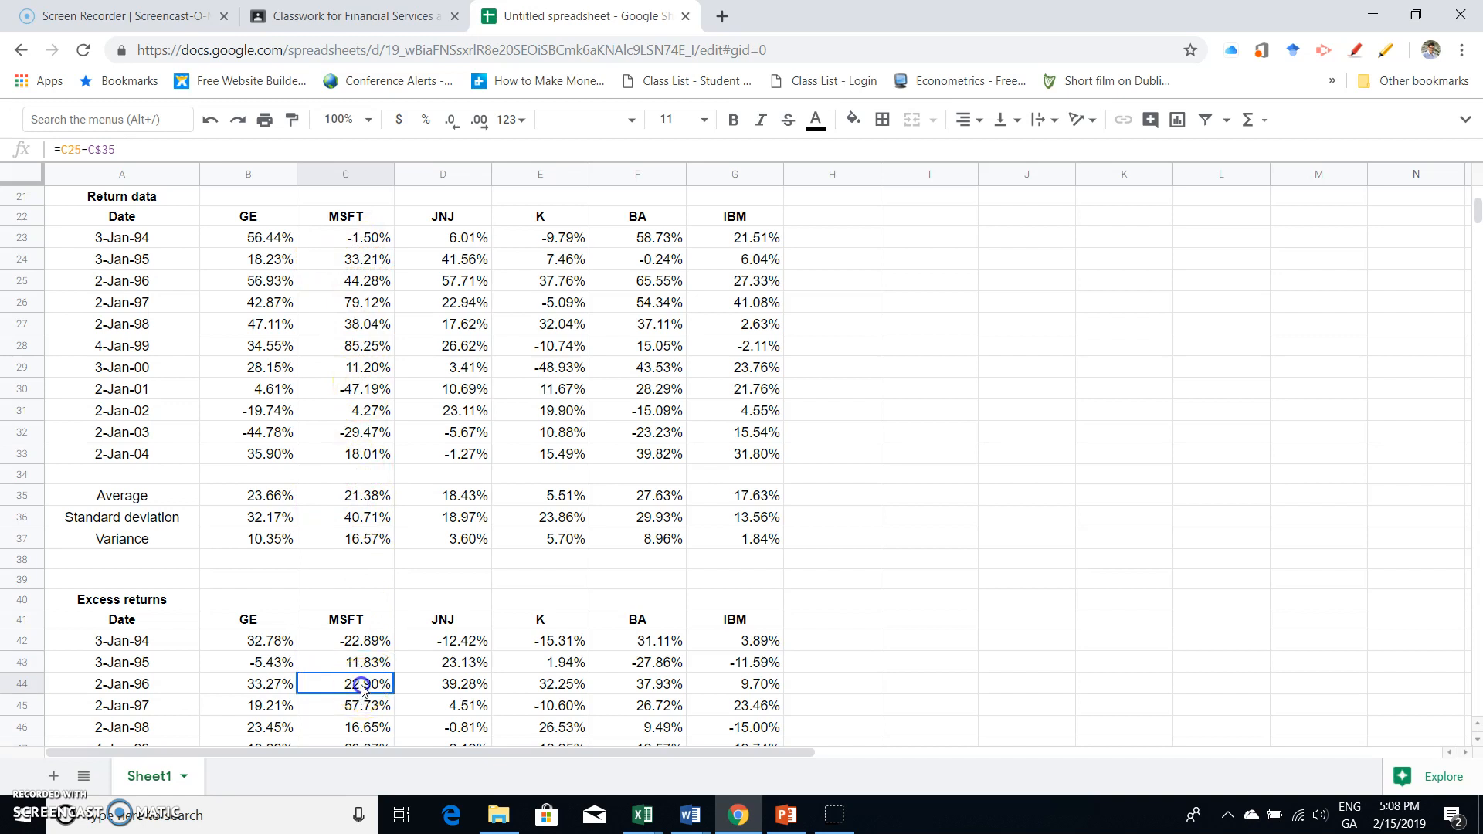
double_click(361, 685)
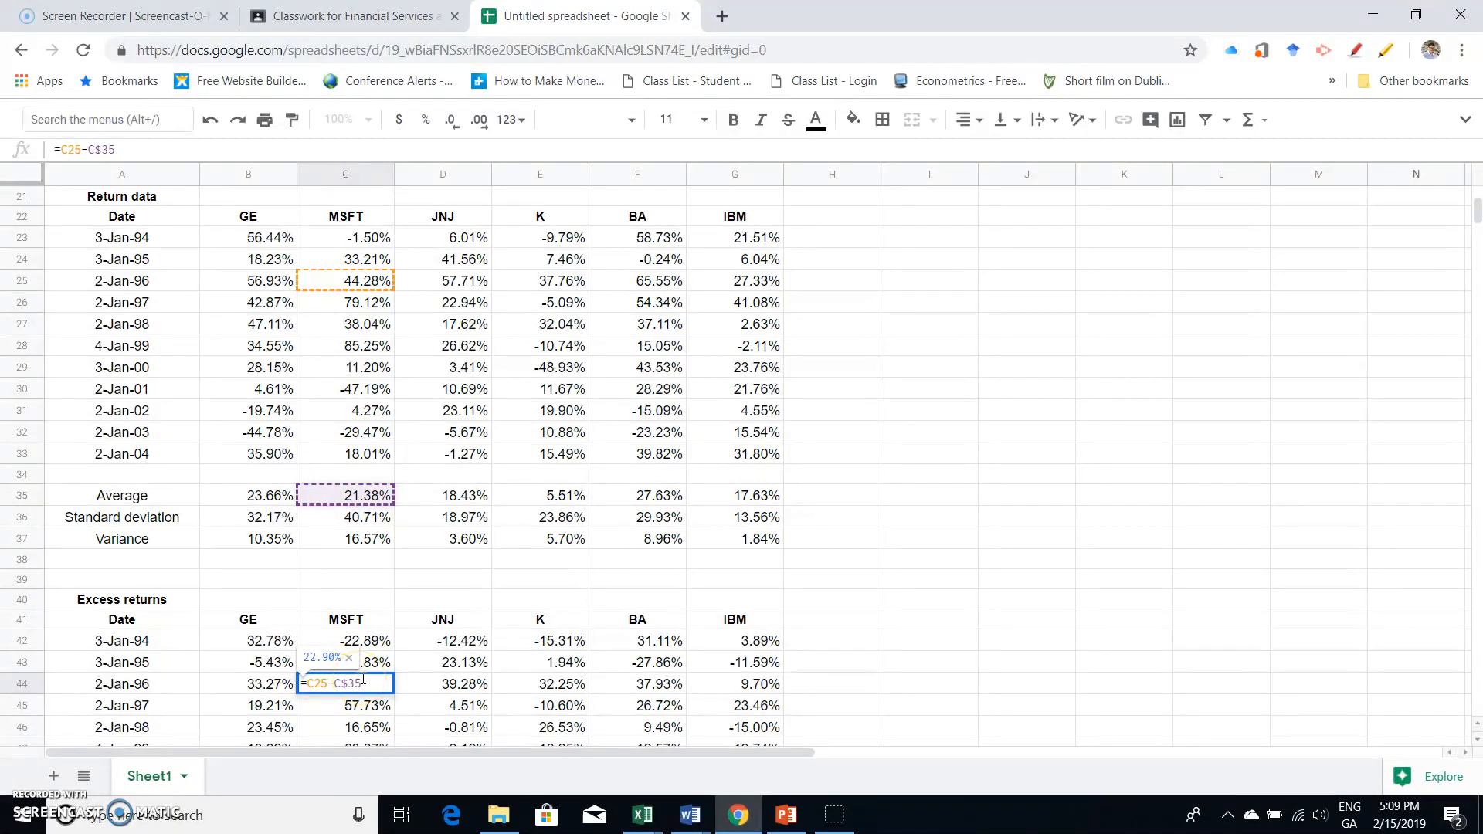
key("Return")
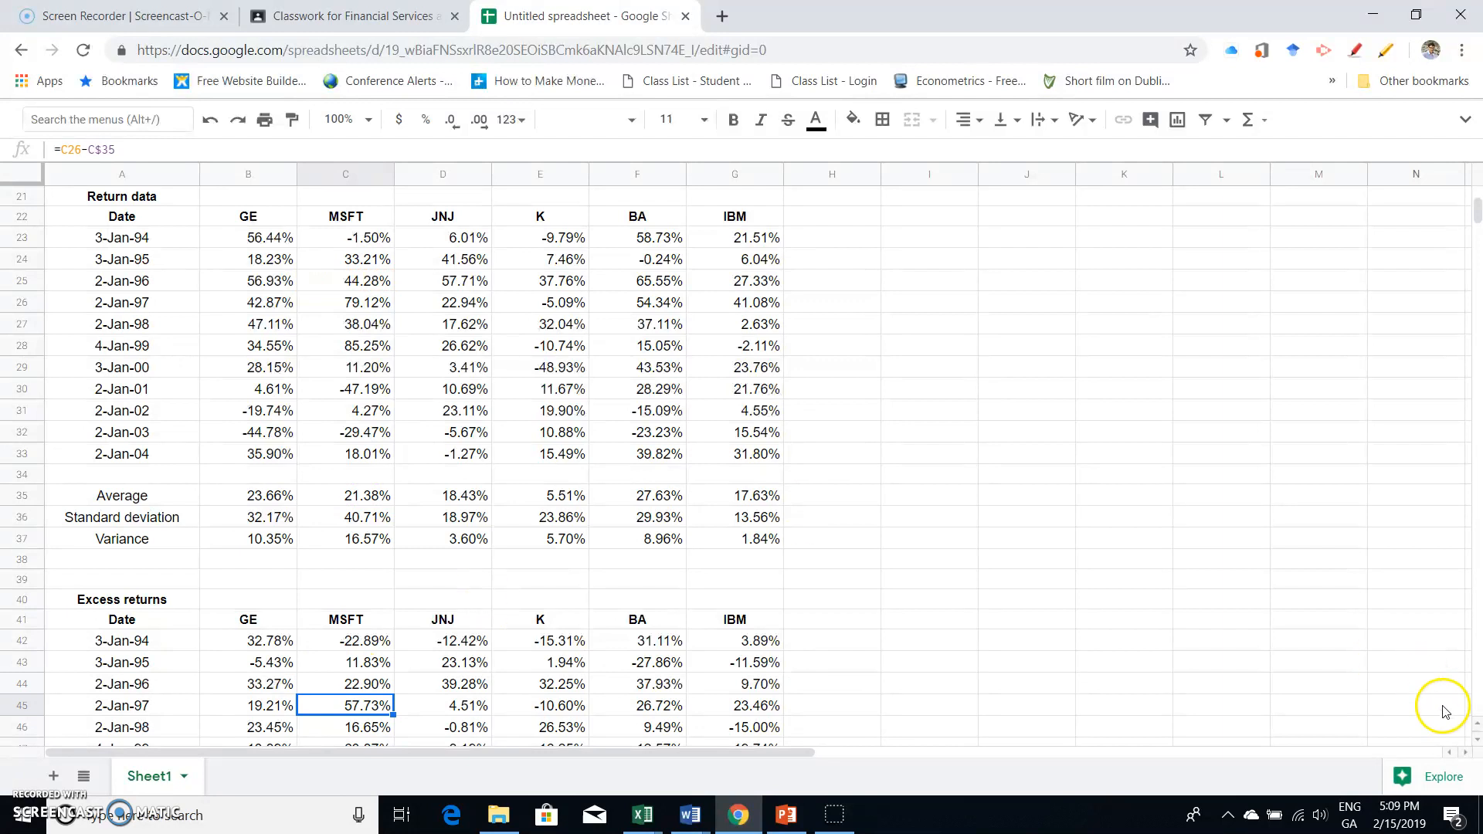
- Begin a matrix product formula in B56, the GE–GE cell, with transpose(B42:G52) as the first matrix of mmult
scroll(1476, 730, "up", 1)
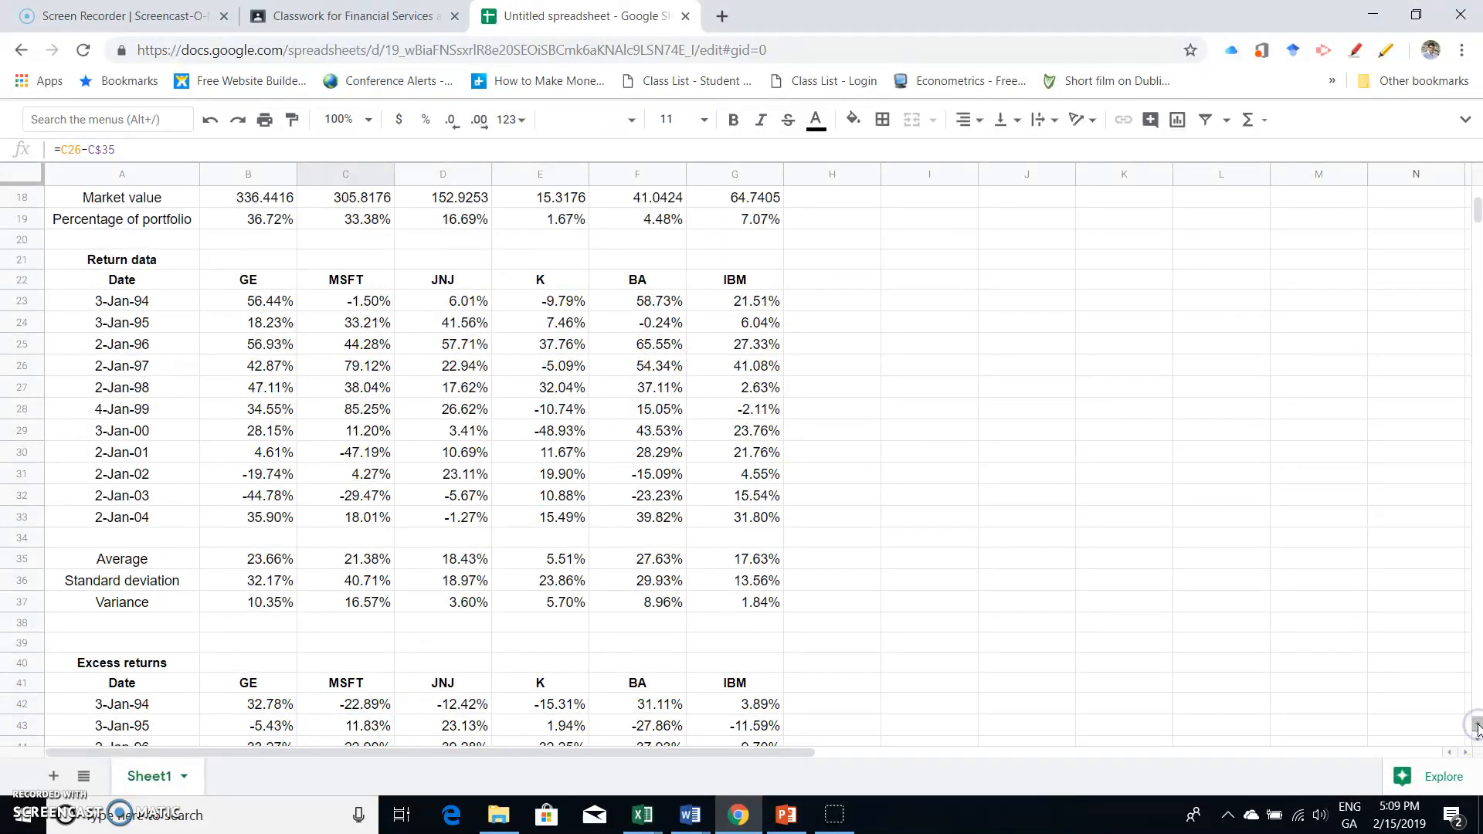
scroll(956, 711, "down", 4)
scroll(959, 715, "down", 4)
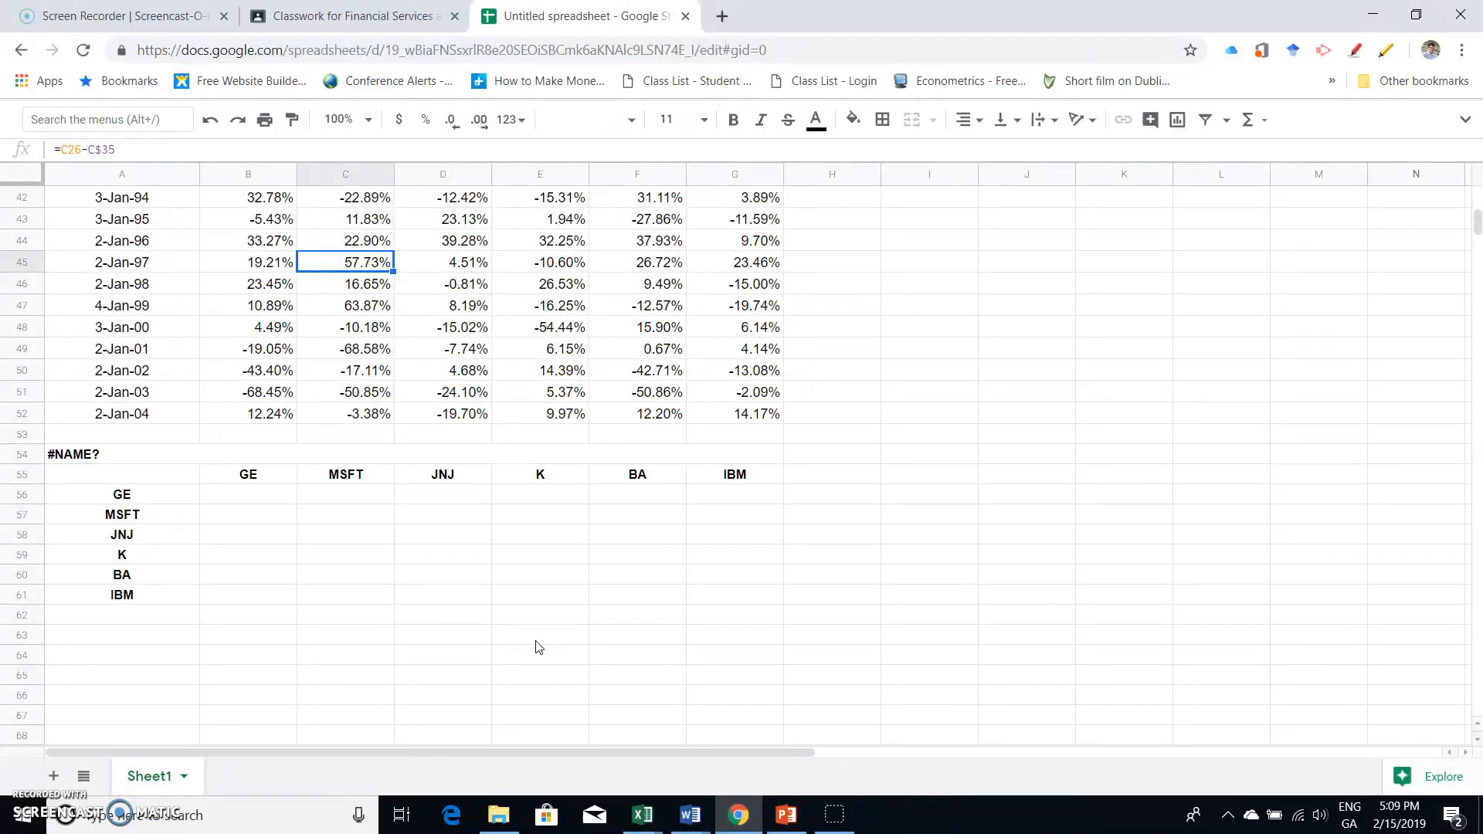
left_click(35, 776)
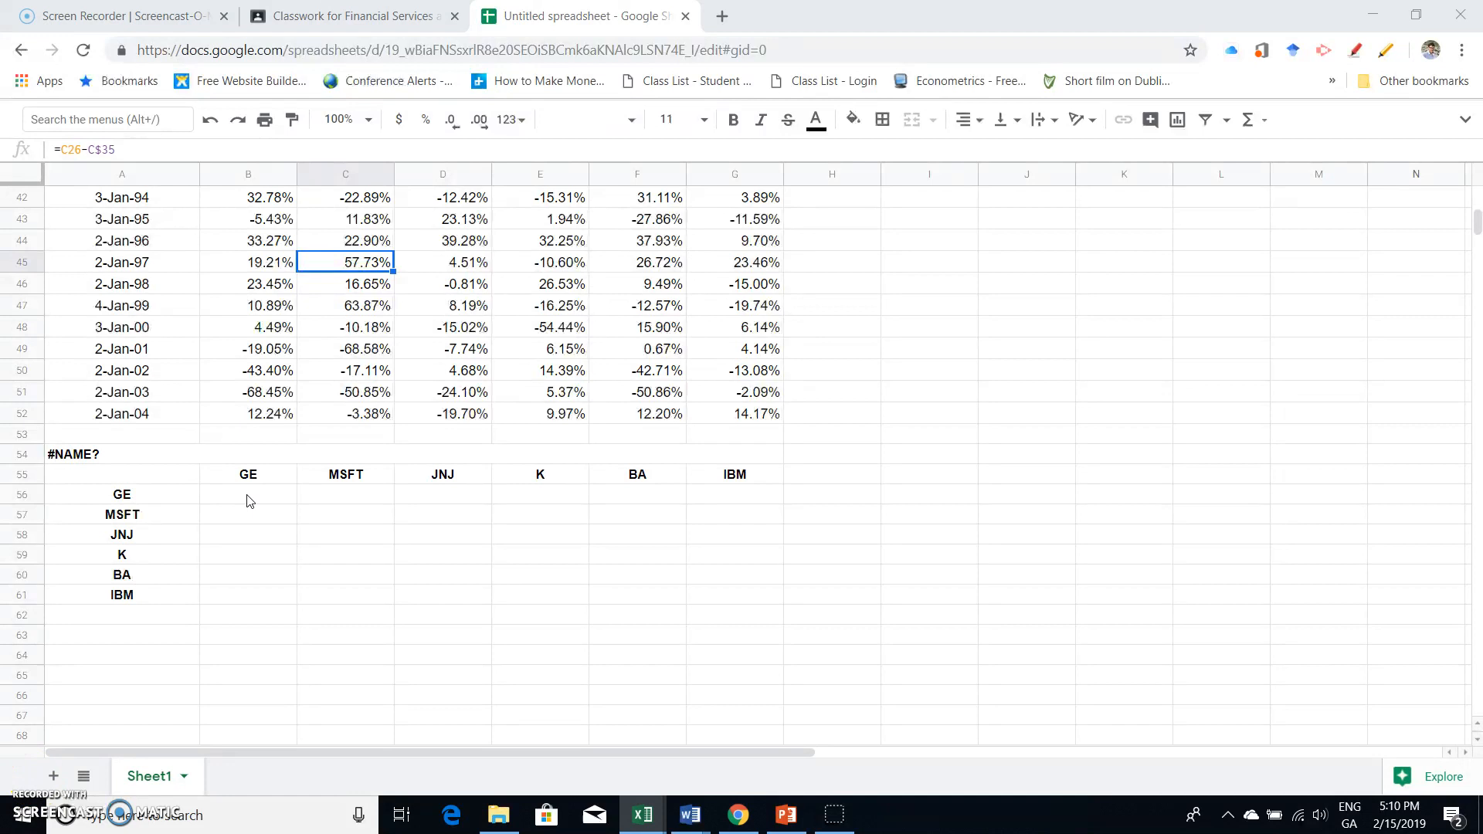
left_click(249, 501)
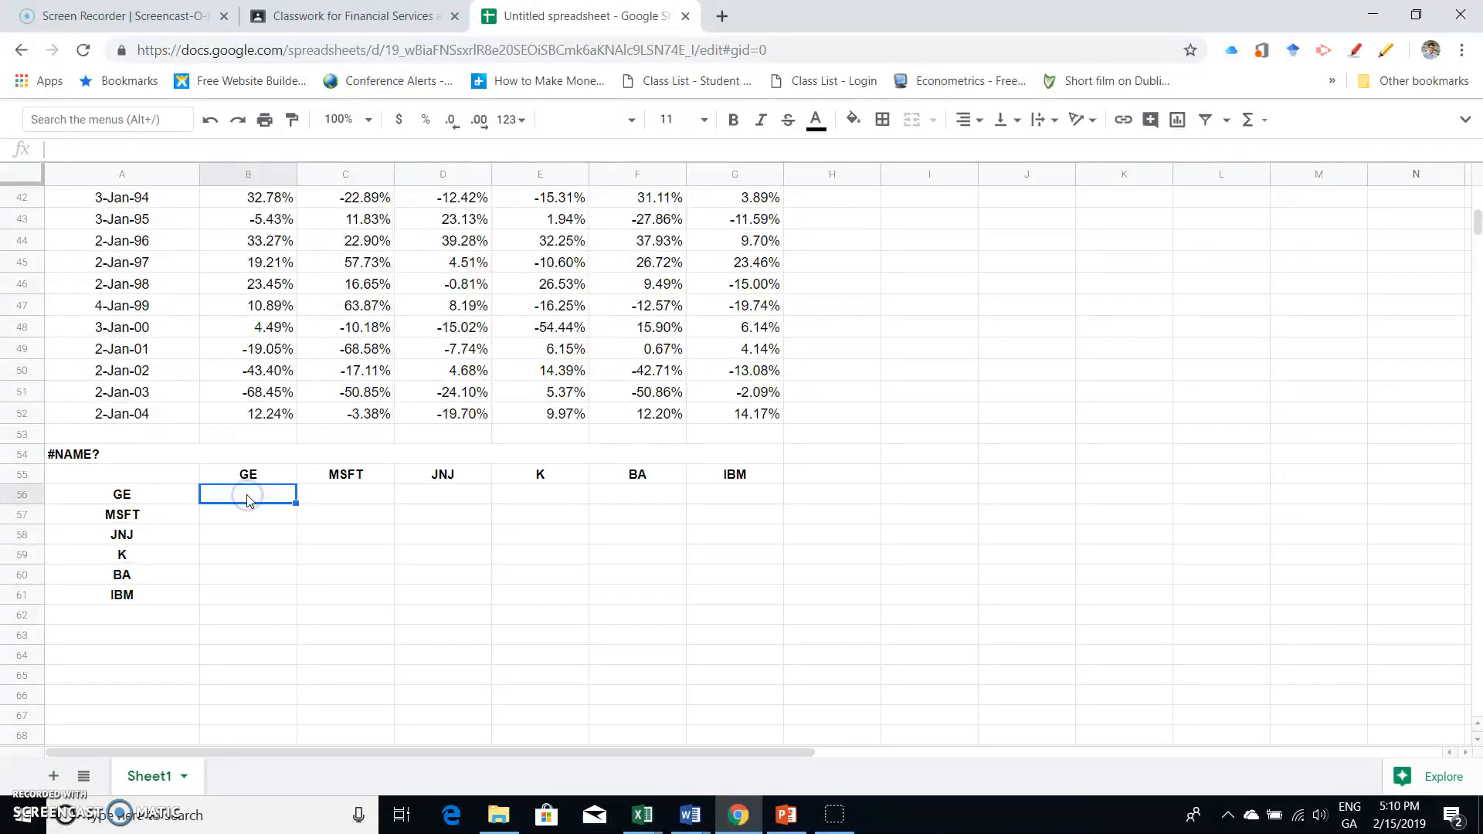
type("=mm")
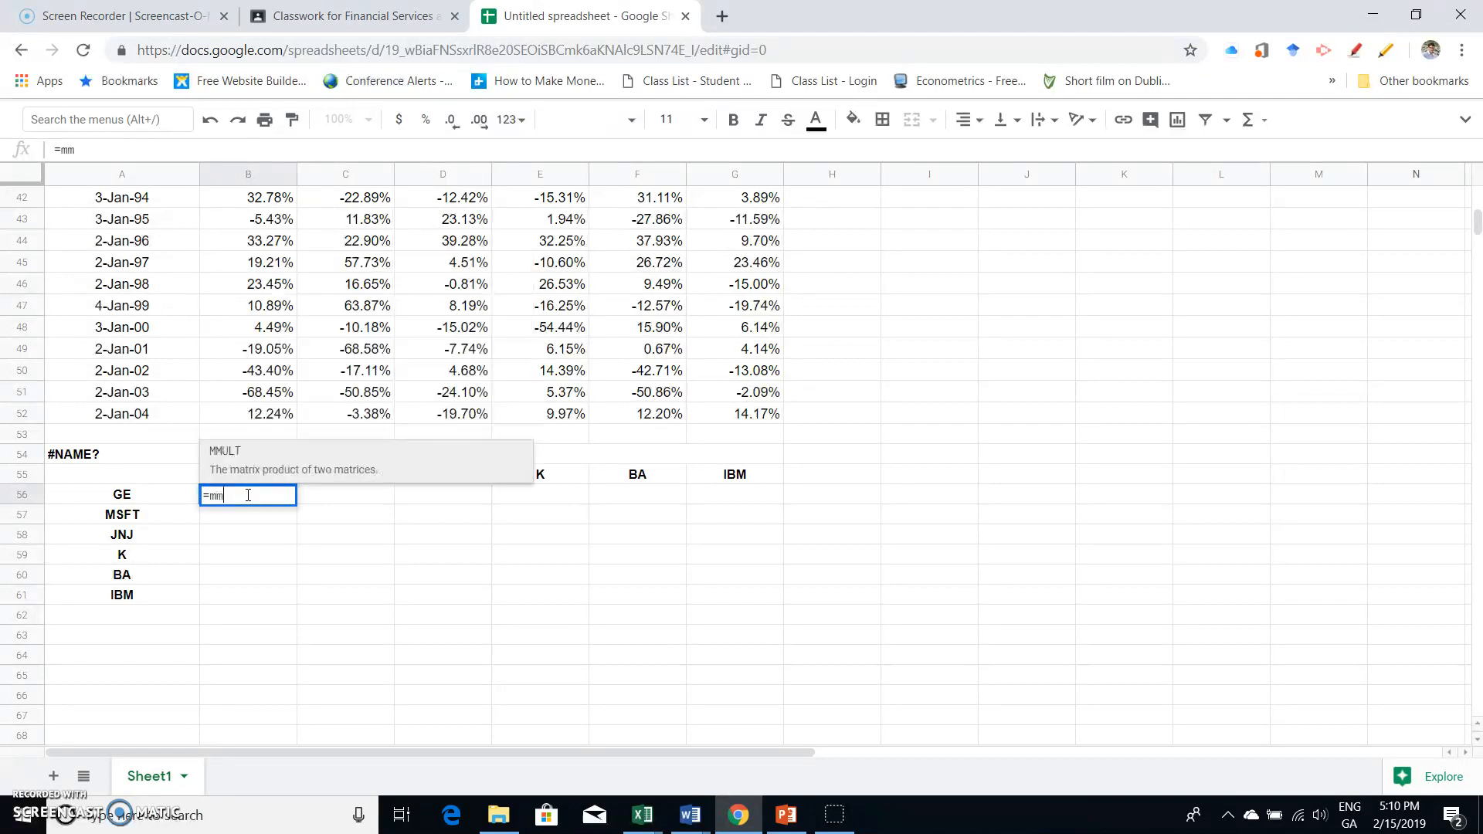
type("ult(")
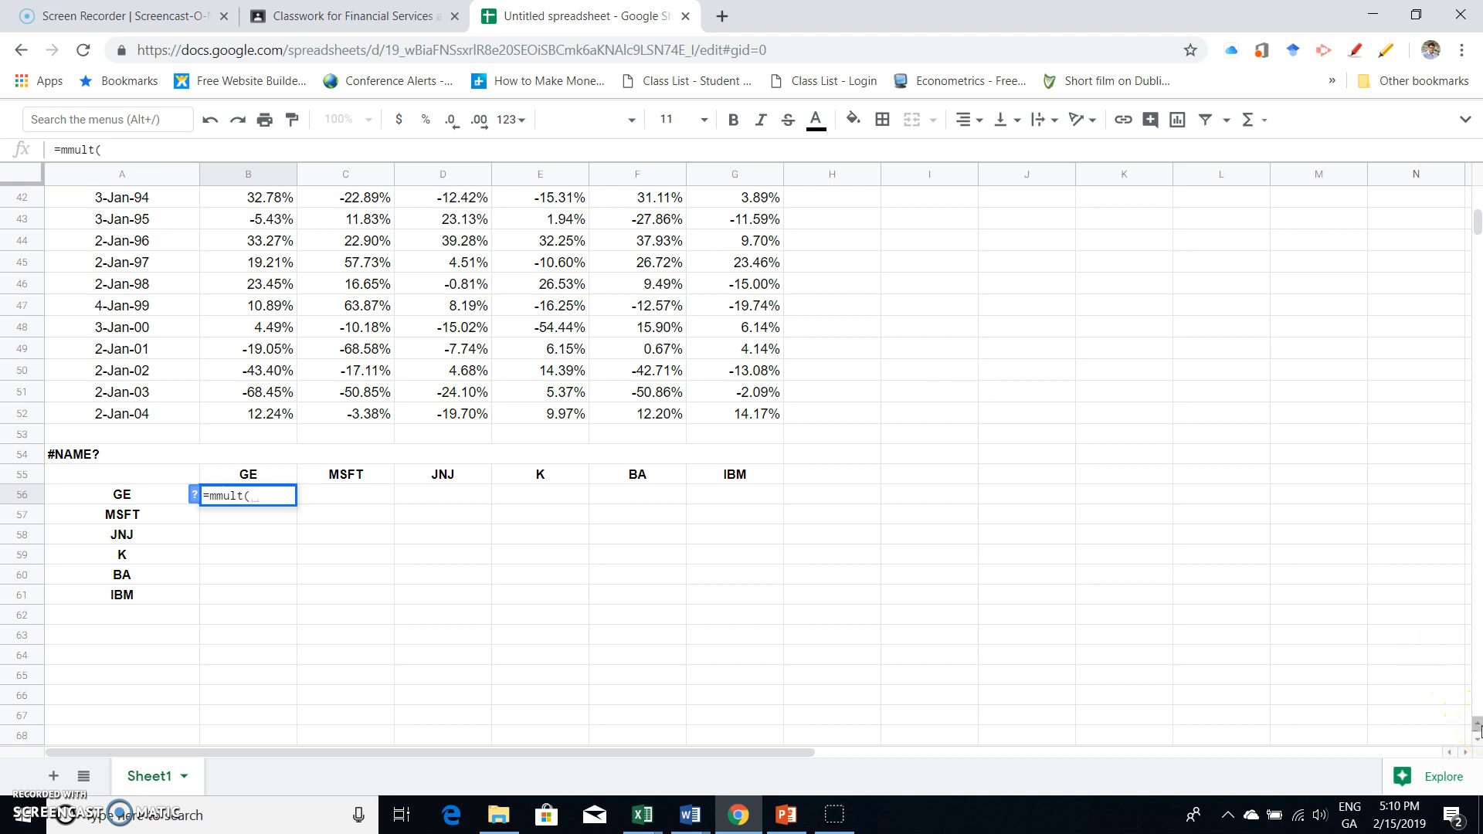
left_click(1476, 724)
left_click(1476, 724)
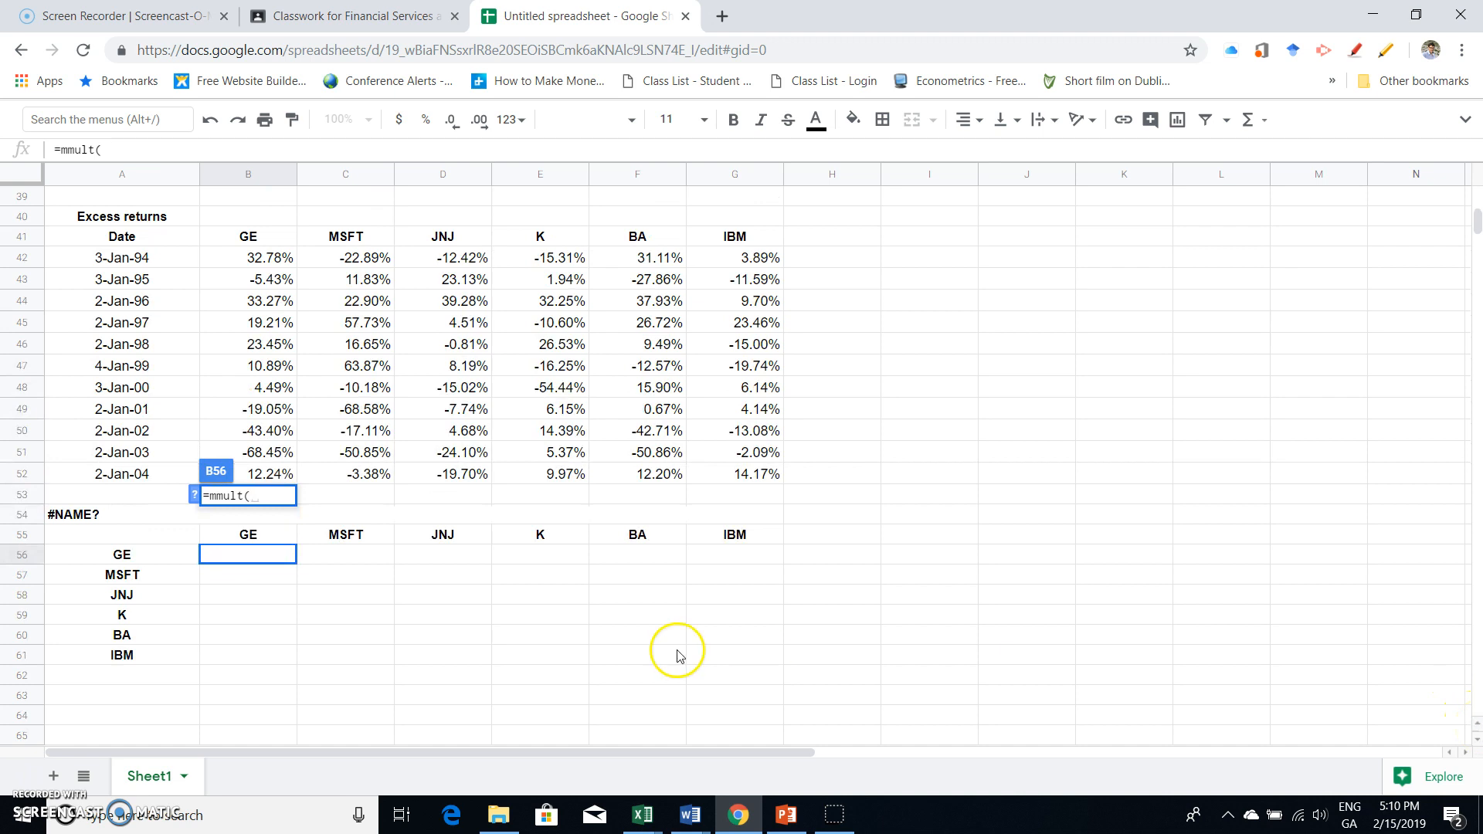
type("ranspo")
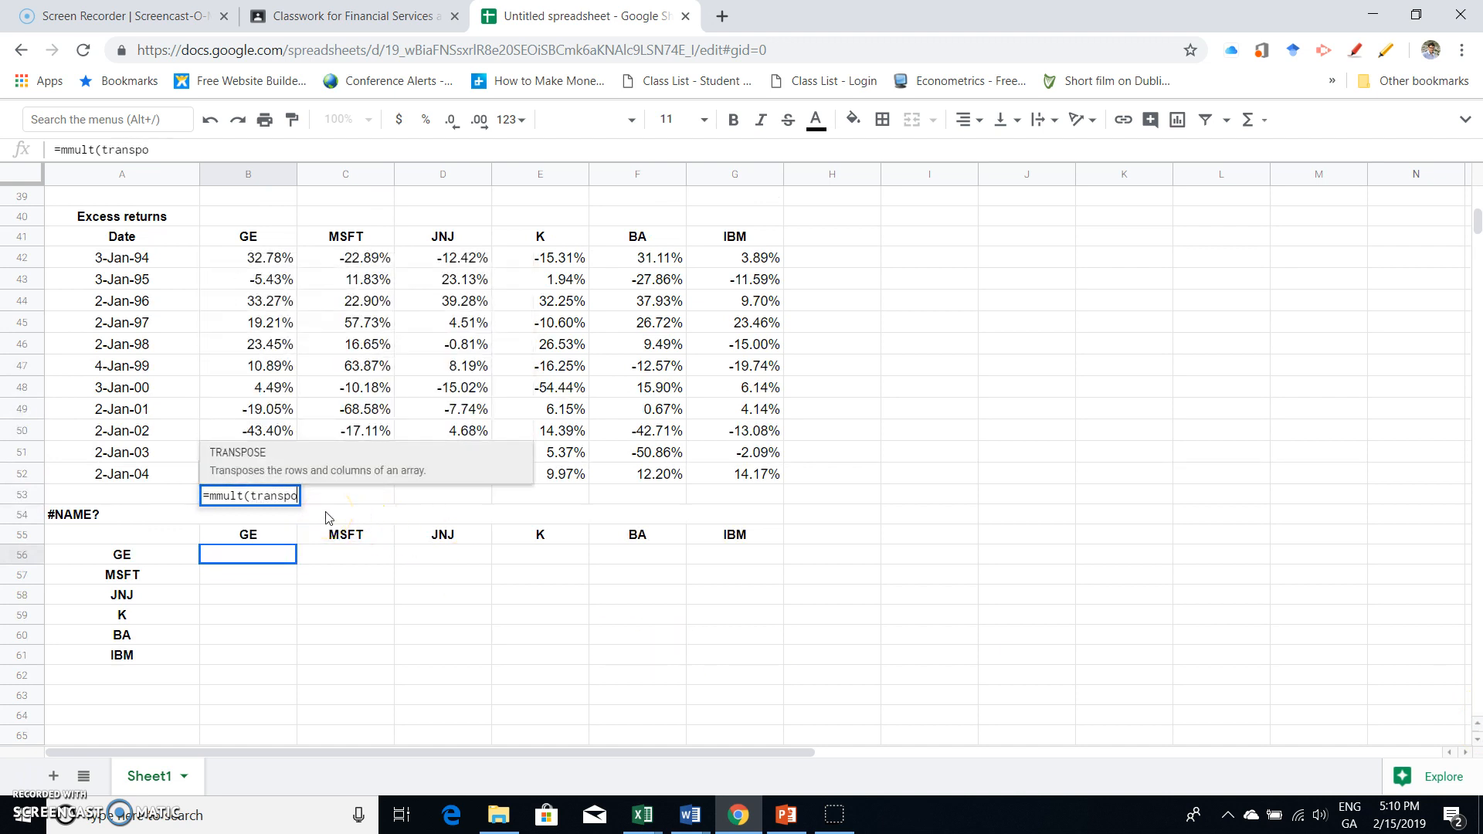
type("se(")
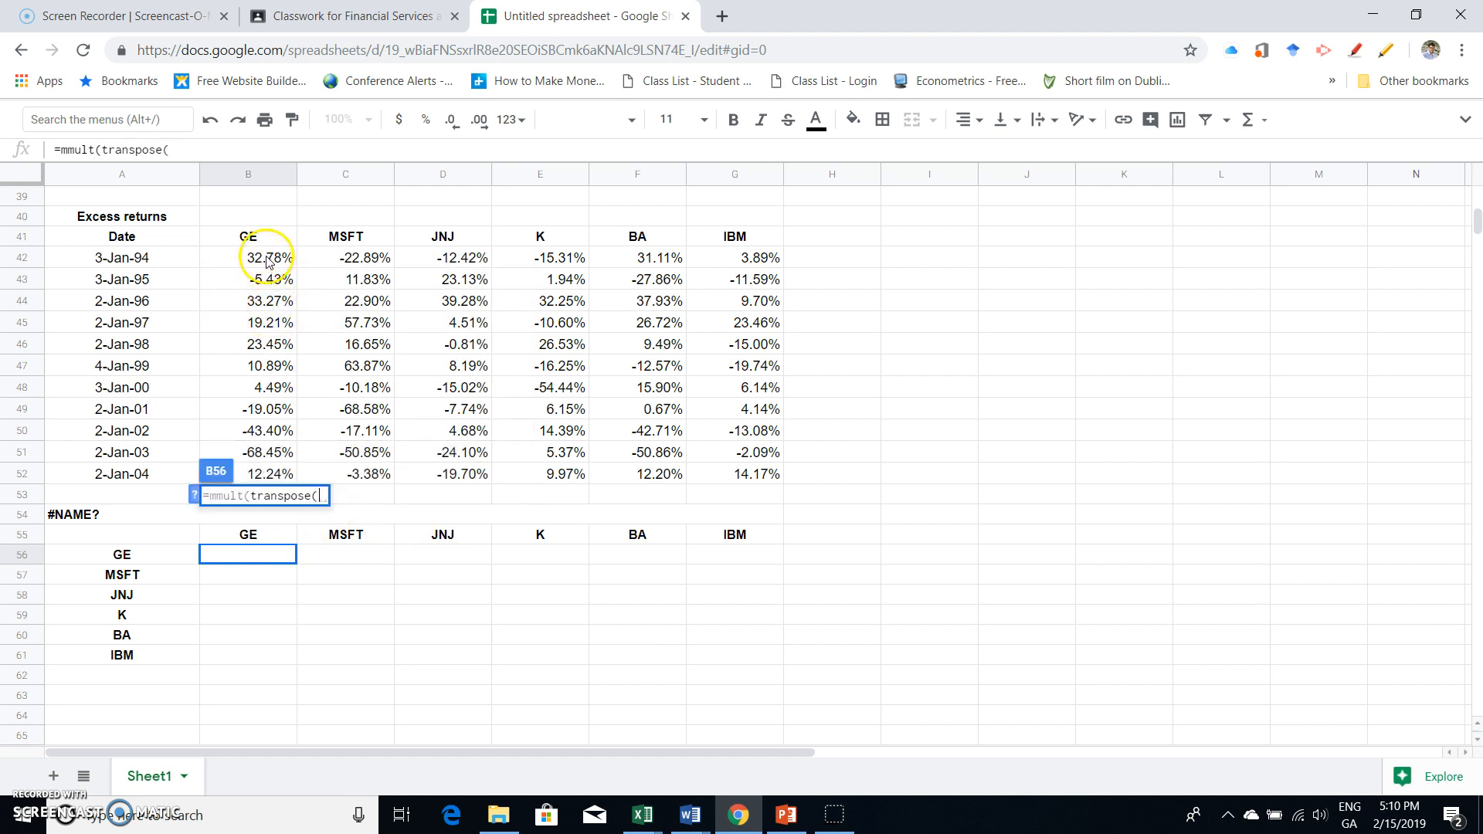
left_click_drag(255, 257, 724, 473)
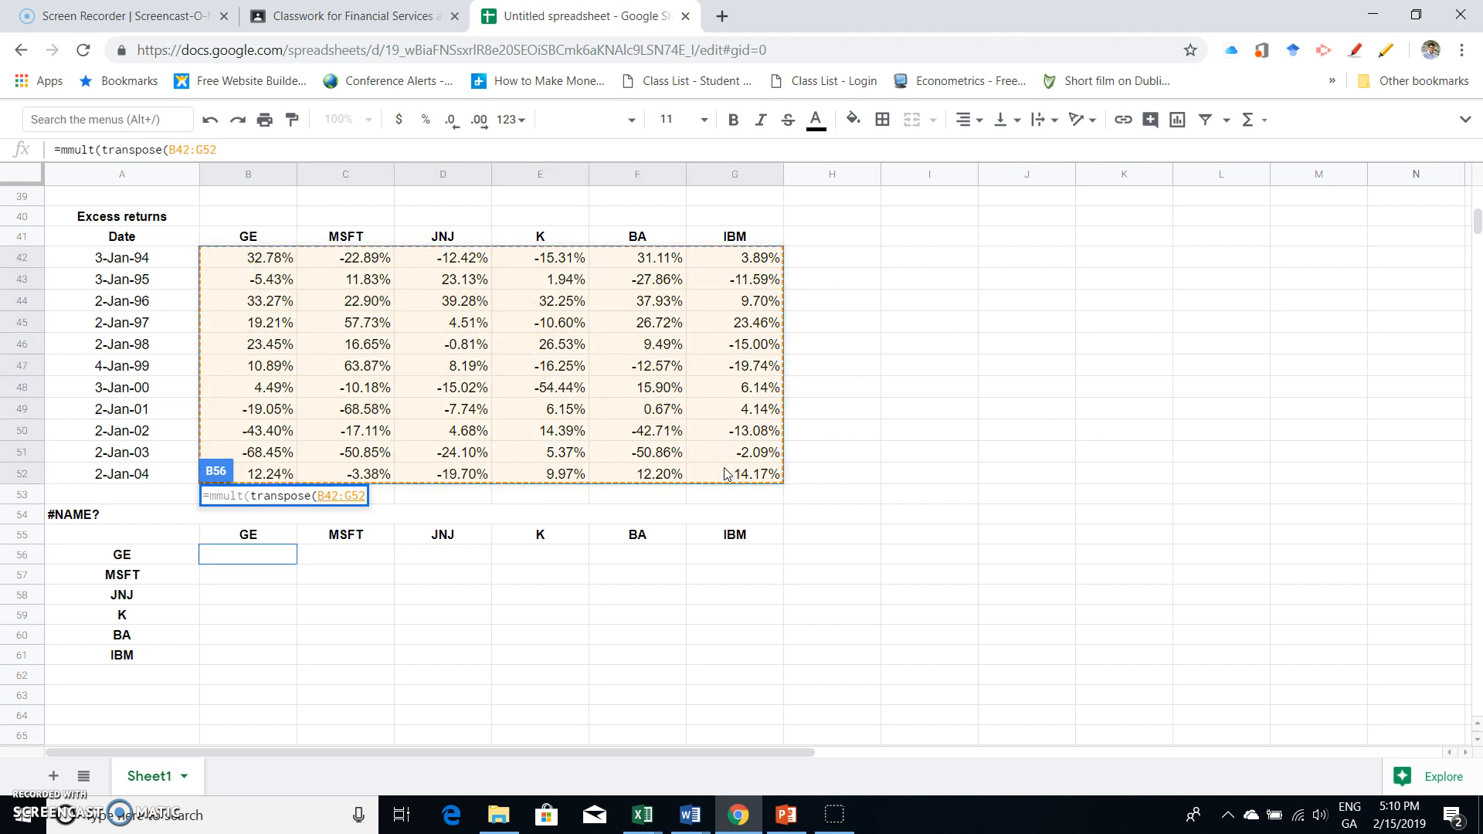
type(")")
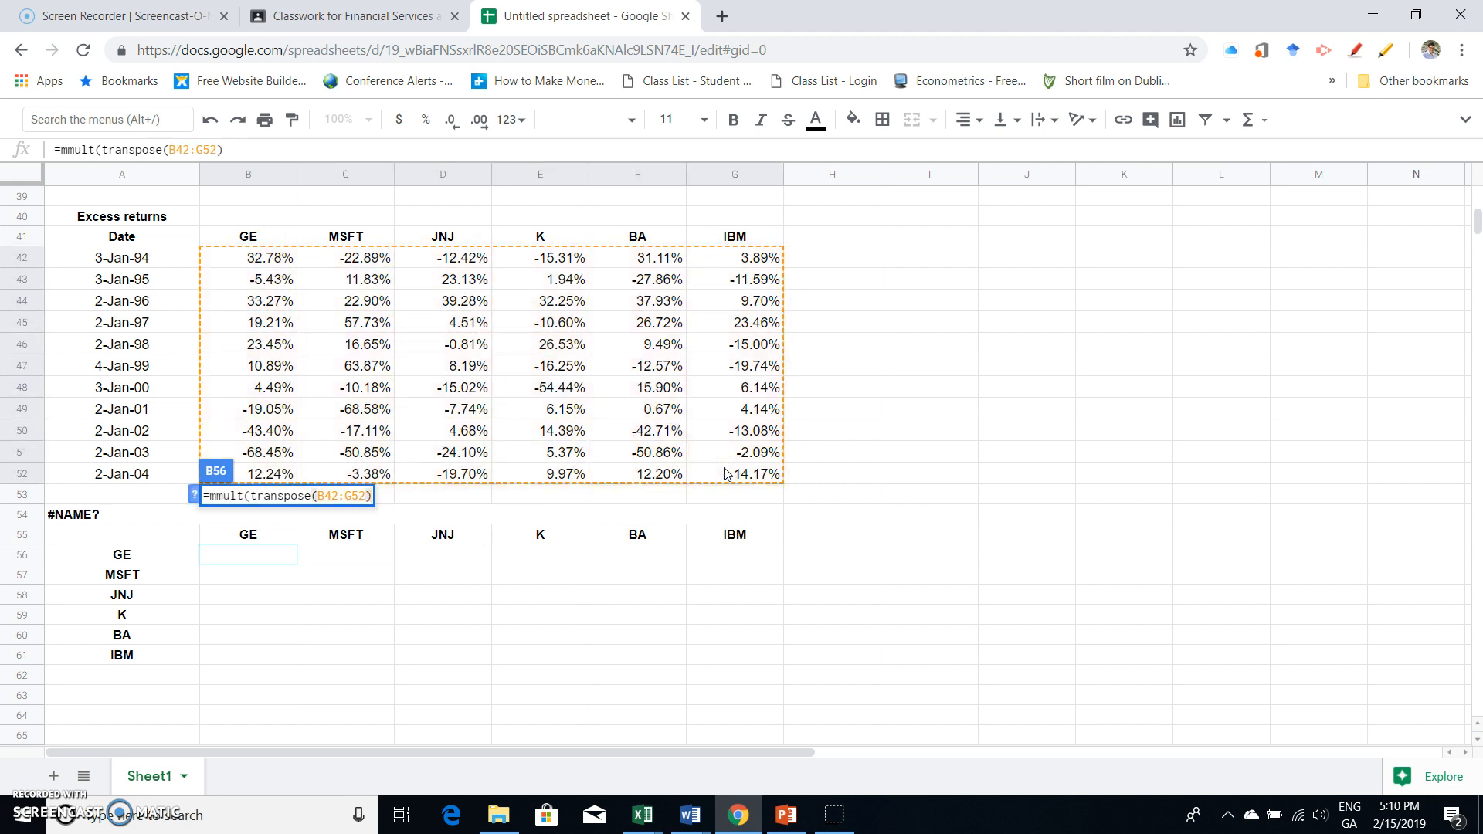
type(",")
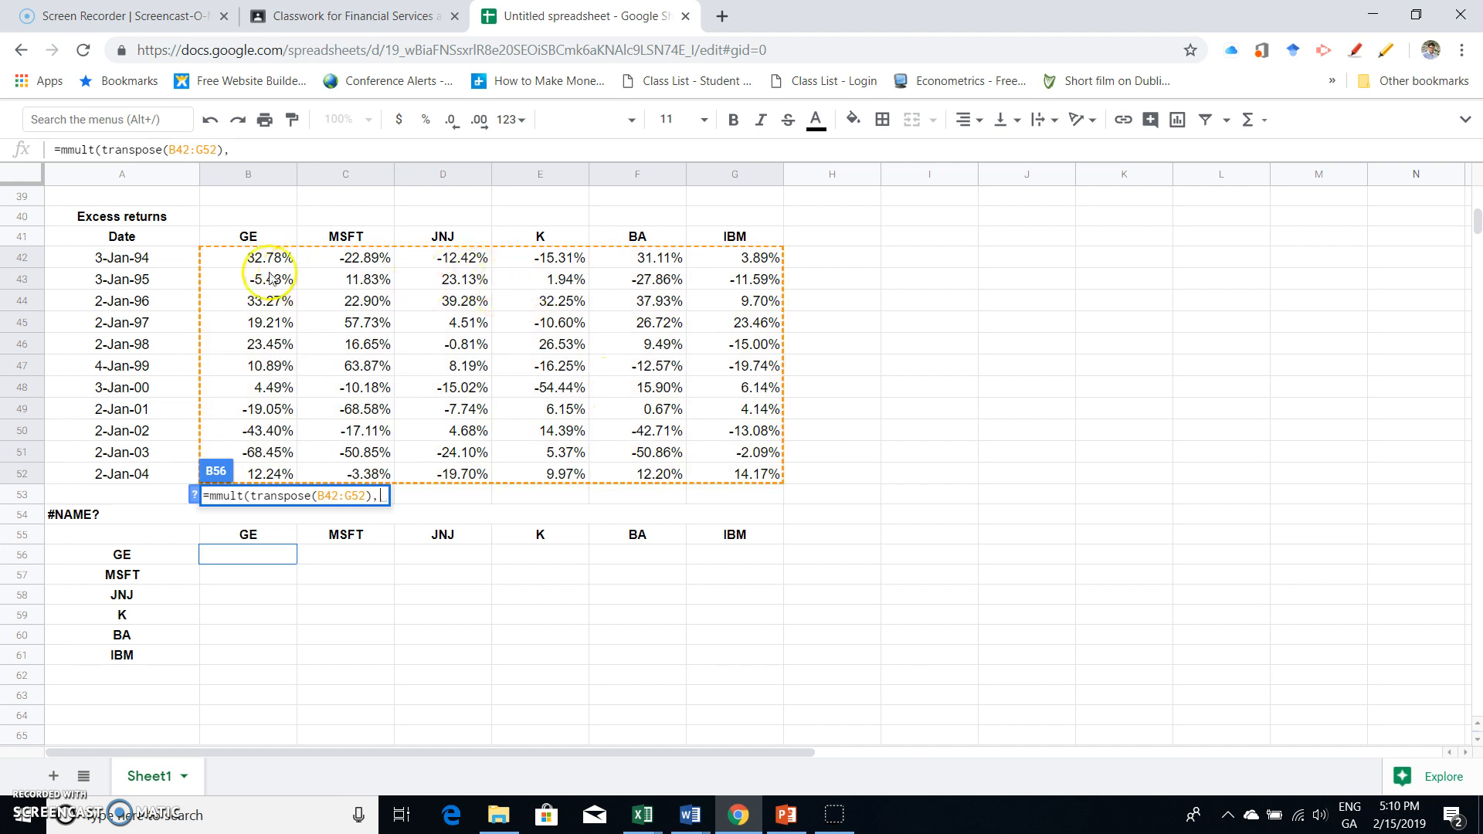
- Complete the mmult formula in B56 with the excess returns B42:G52 as the second matrix and divide the product by 10
left_click_drag(247, 259, 716, 473)
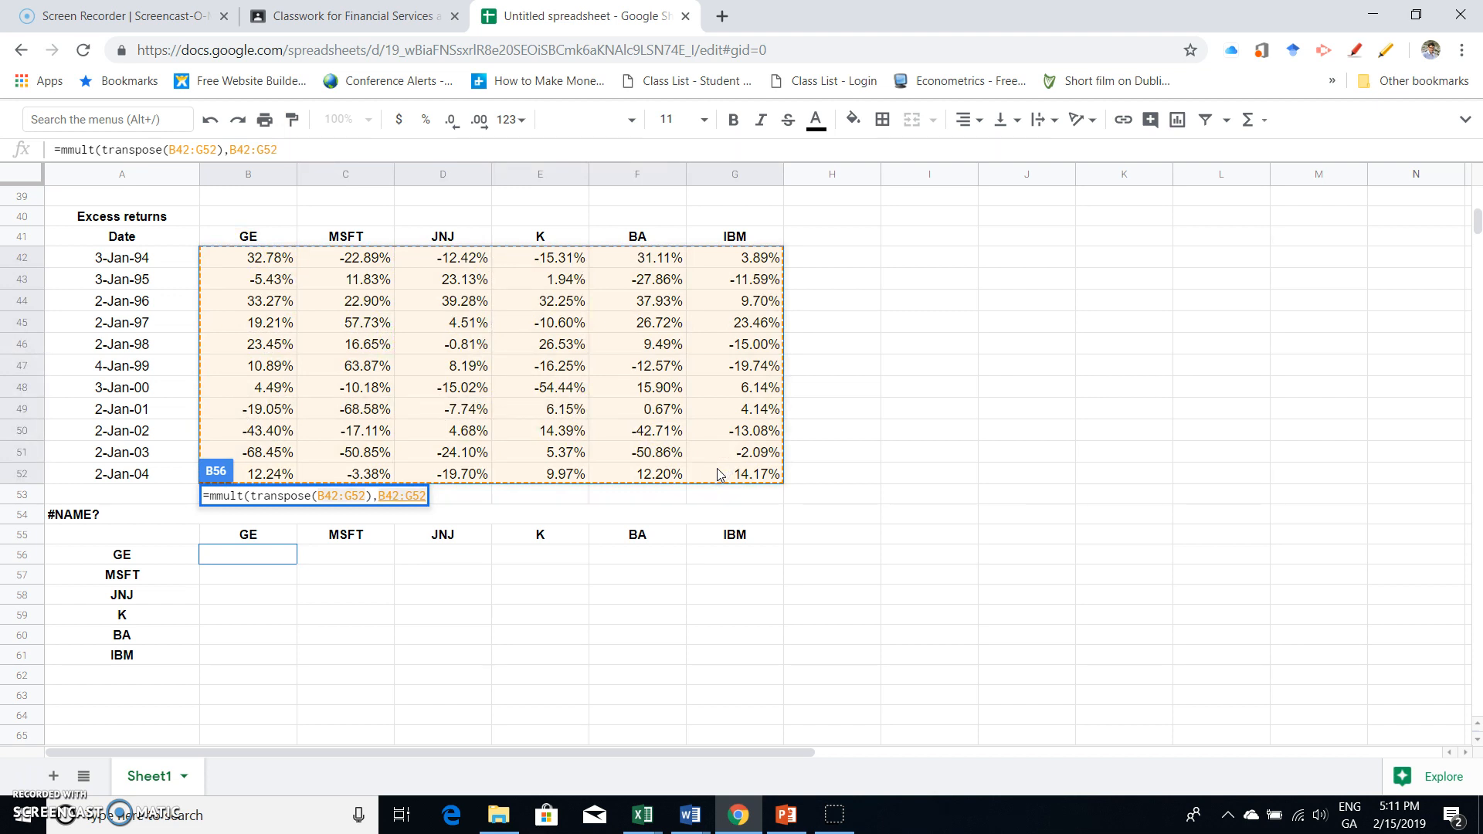
type(")")
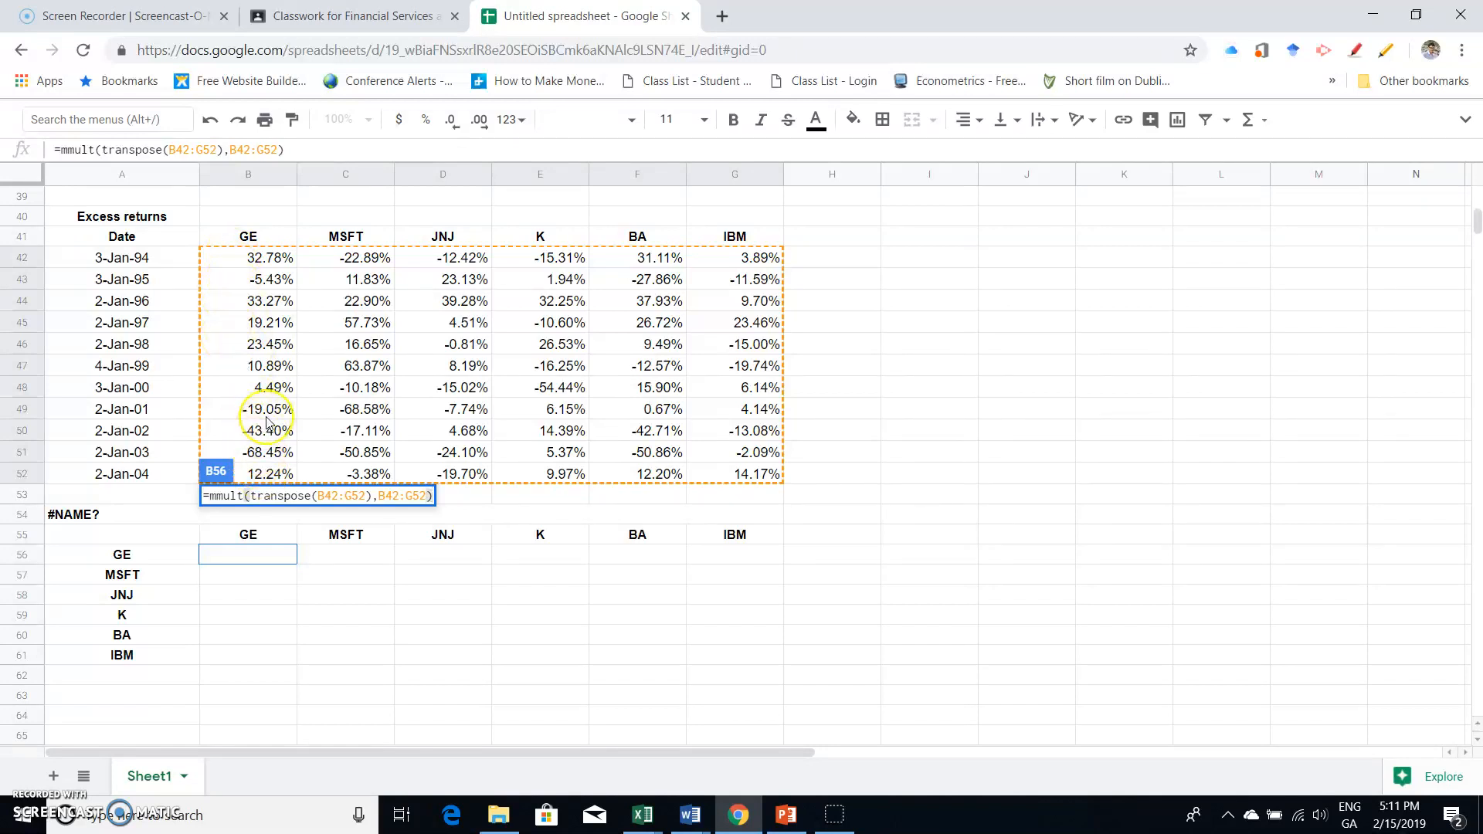
type("10")
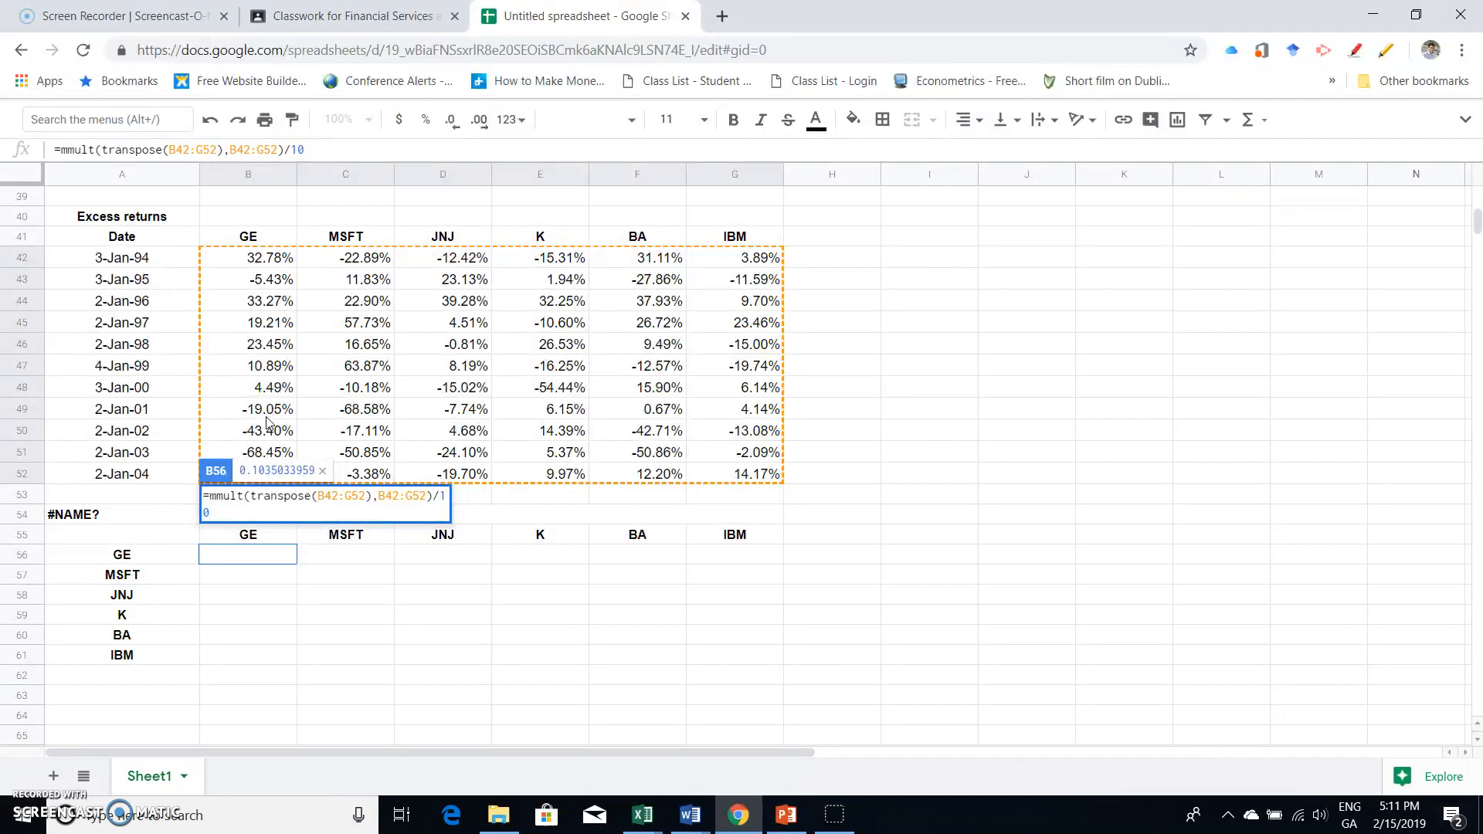
key("Return")
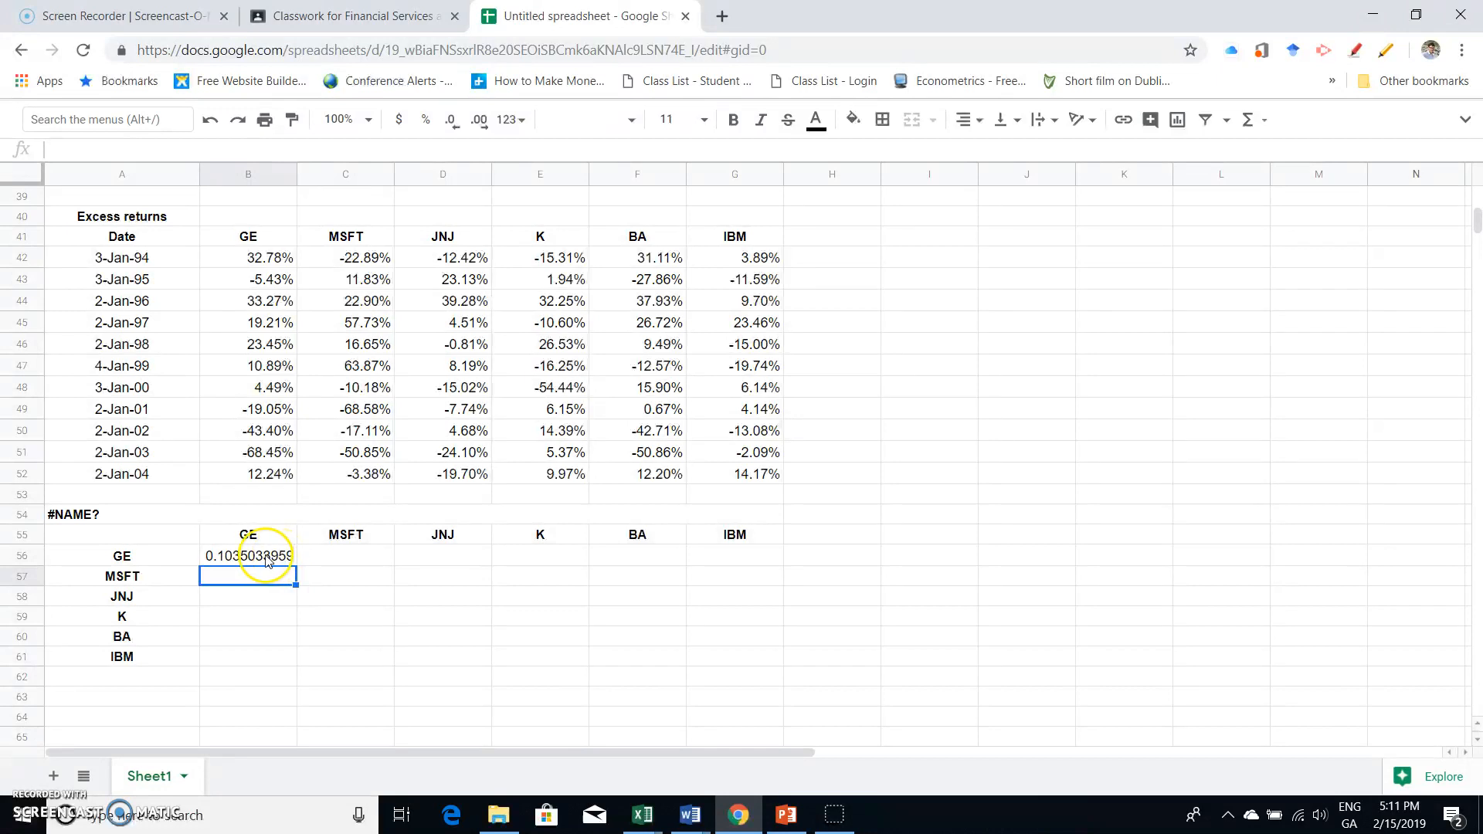
- Convert the B56 formula into =ArrayFormula(mmult(transpose(B42:G52),B42:G52)/10) to fill the six-by-six matrix B56:G61
left_click_drag(265, 557, 715, 658)
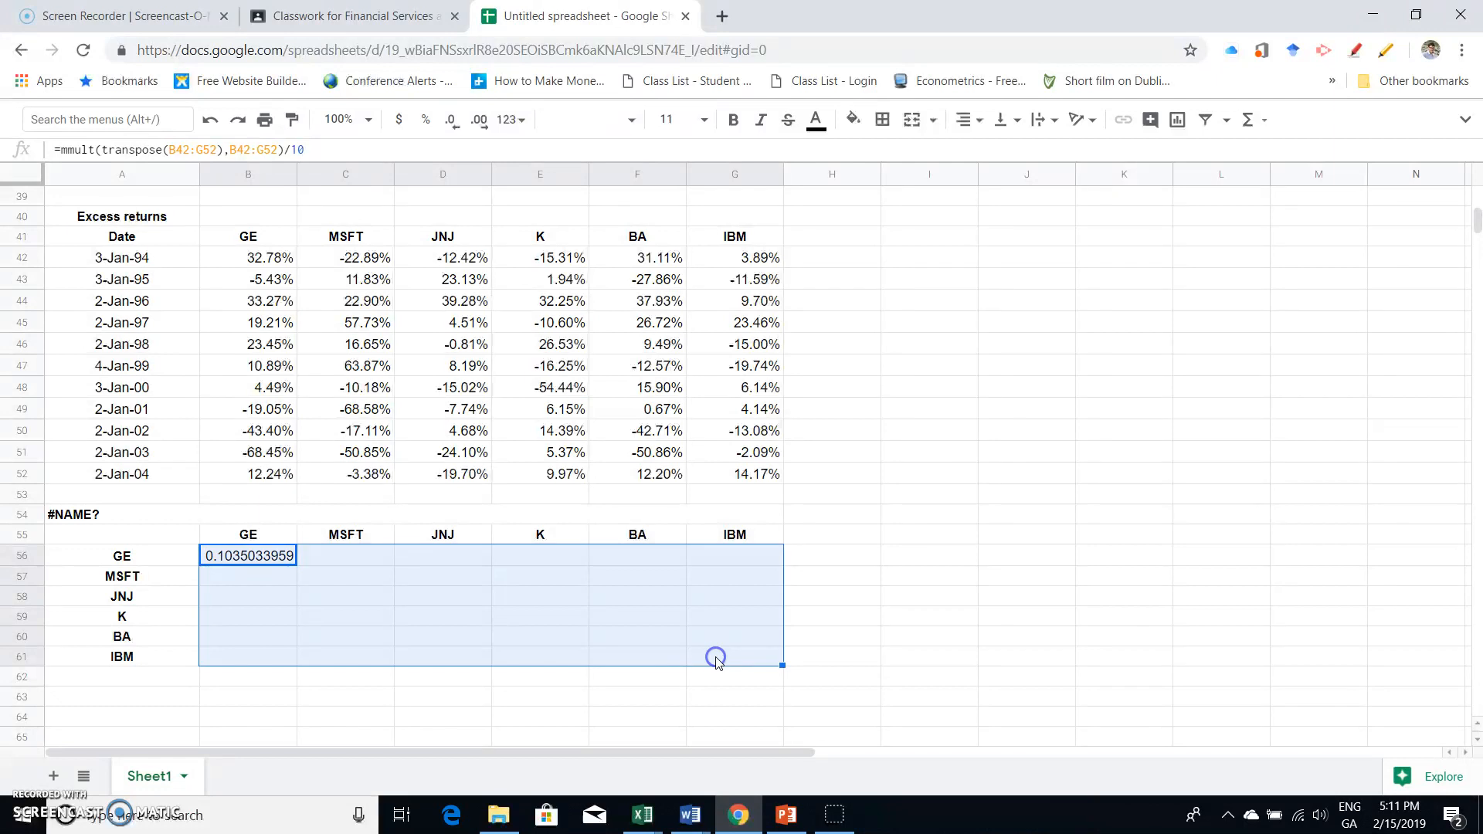
left_click(312, 152)
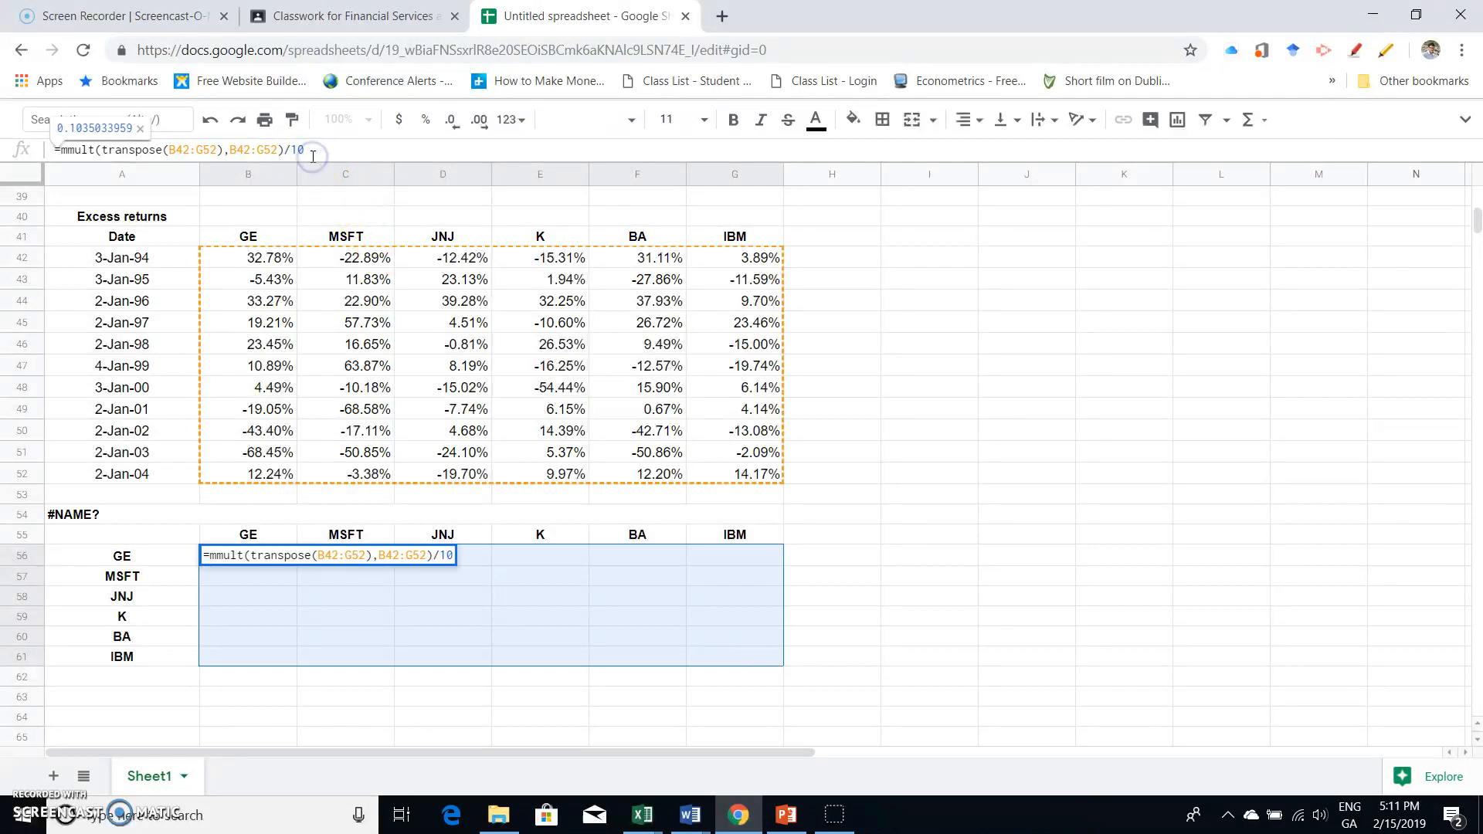
key("Return")
key("ctrl+shift+Return")
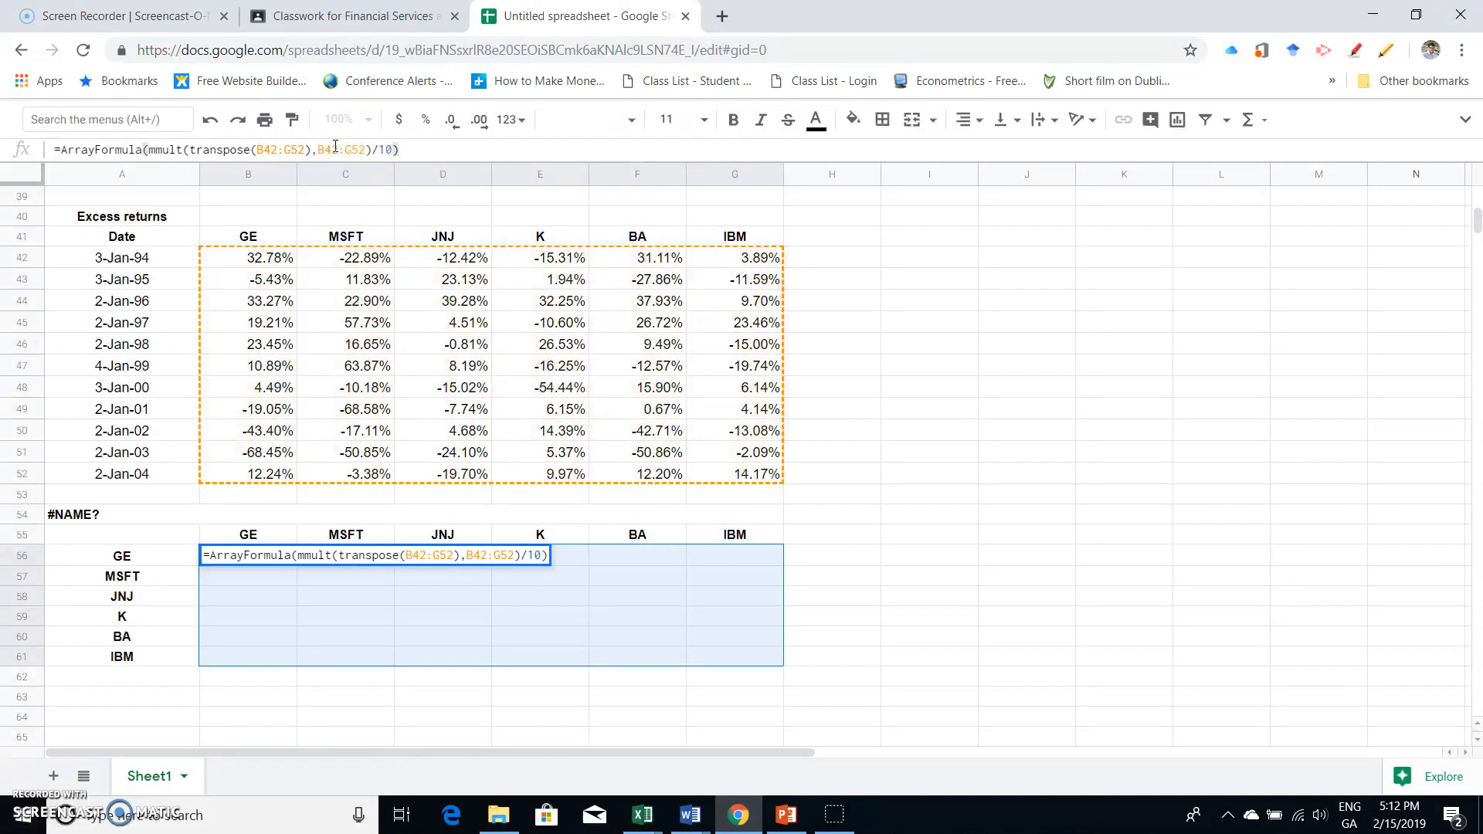
key("Return")
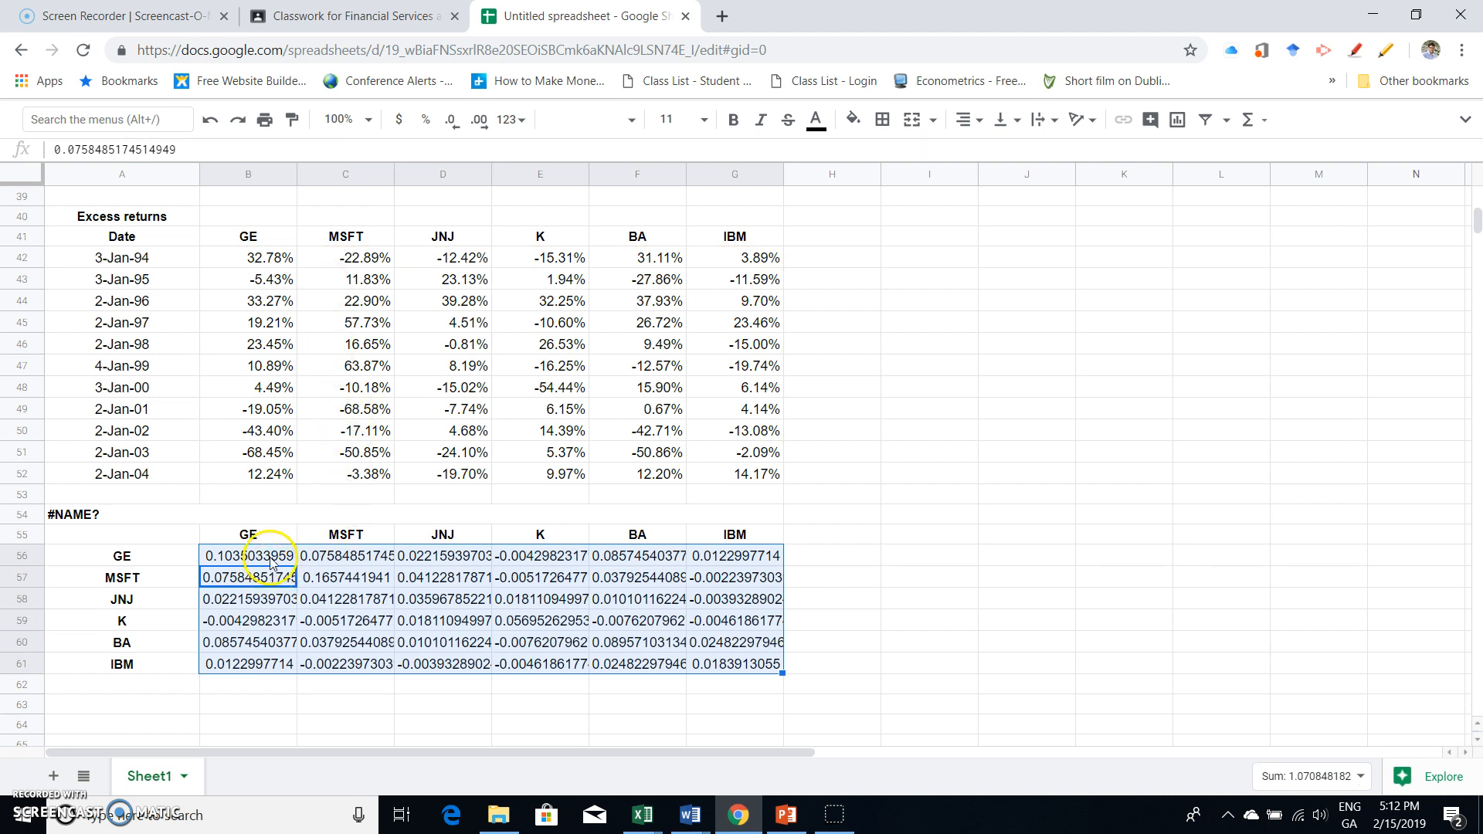
- Reduce the number format of the matrix values in B56:G61 to five decimal places
left_click_drag(267, 555, 722, 666)
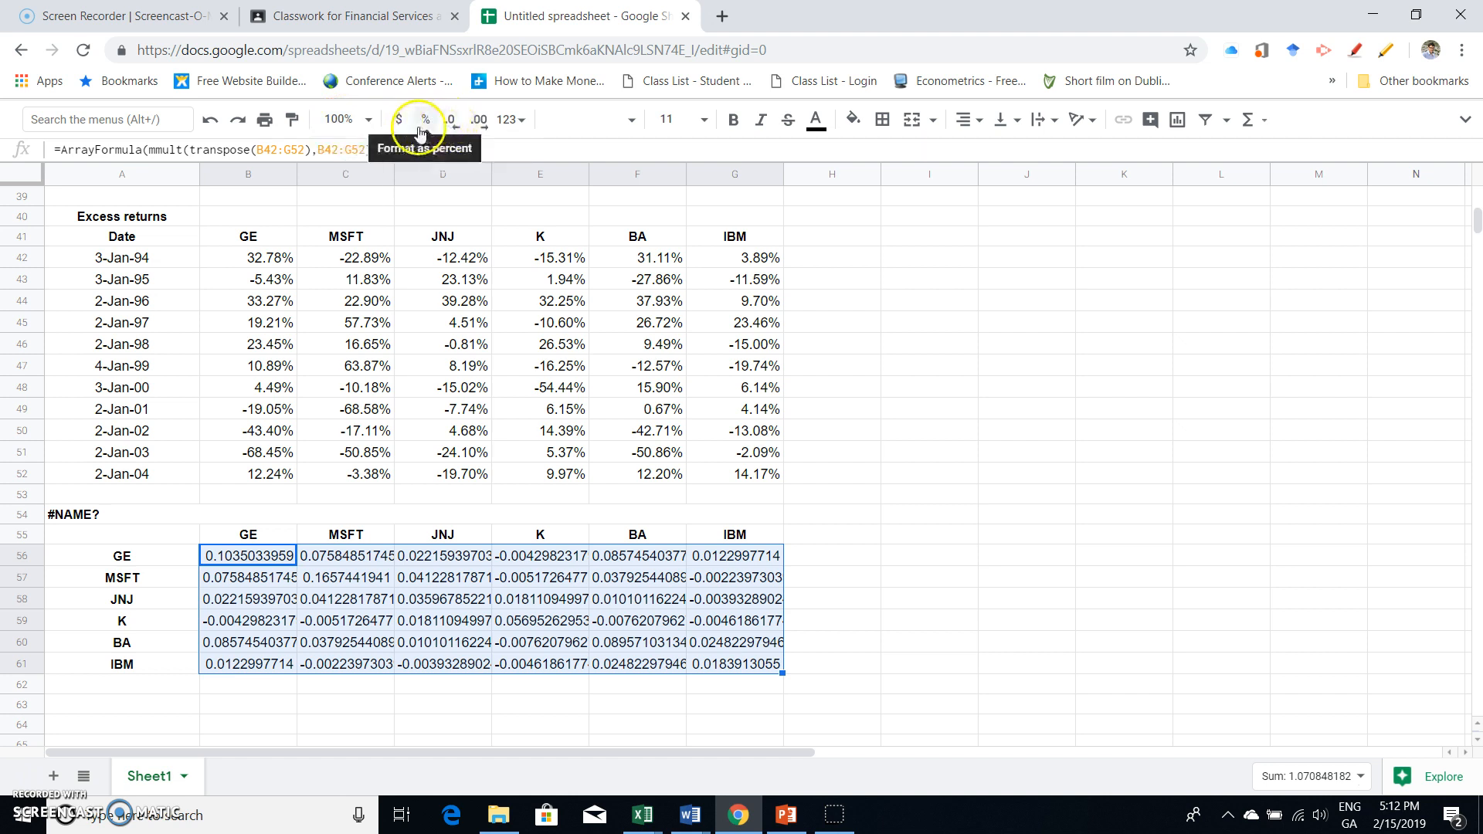
left_click(452, 122)
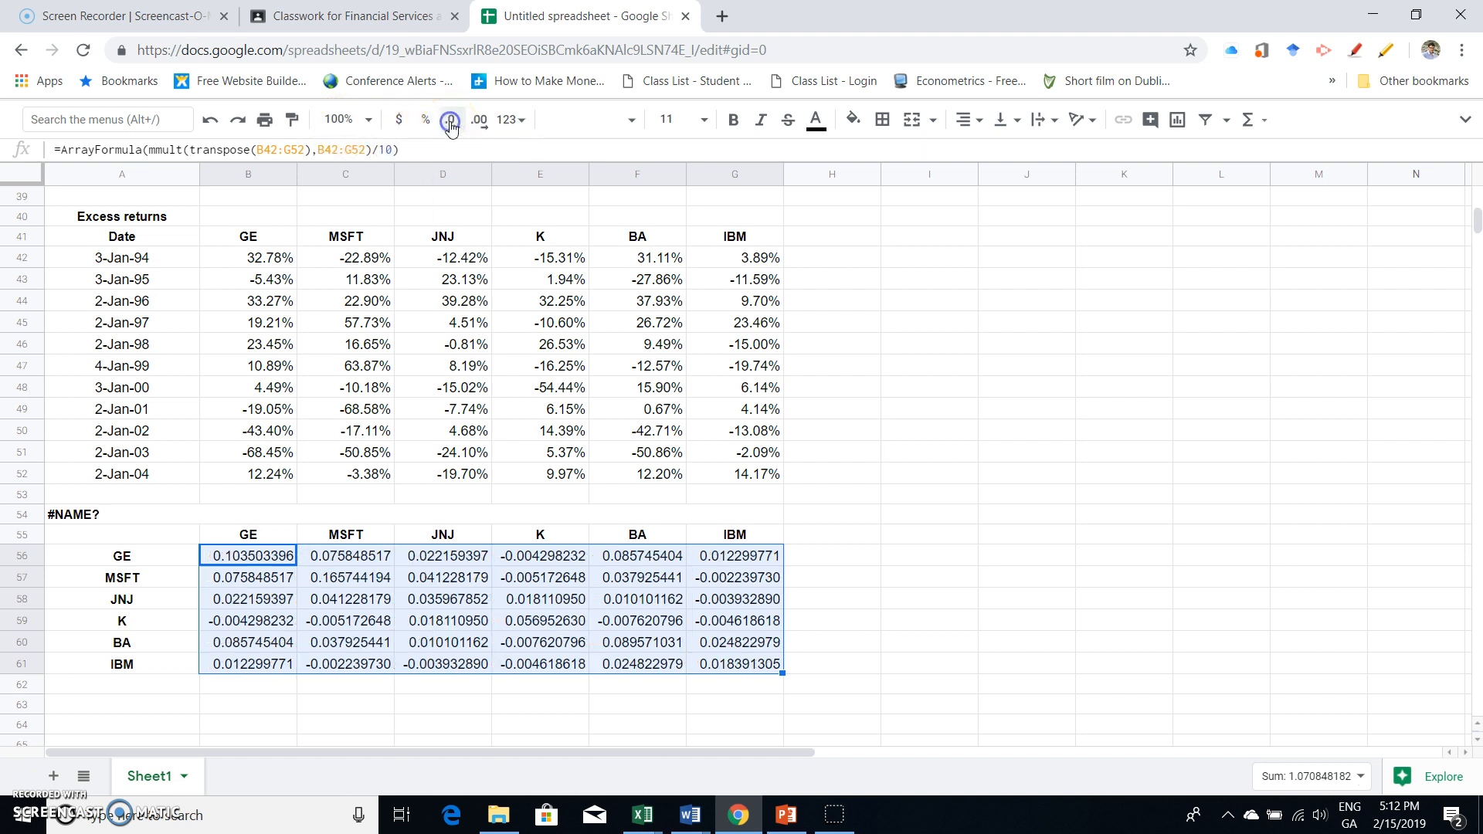
left_click(451, 122)
left_click(452, 122)
left_click(452, 122)
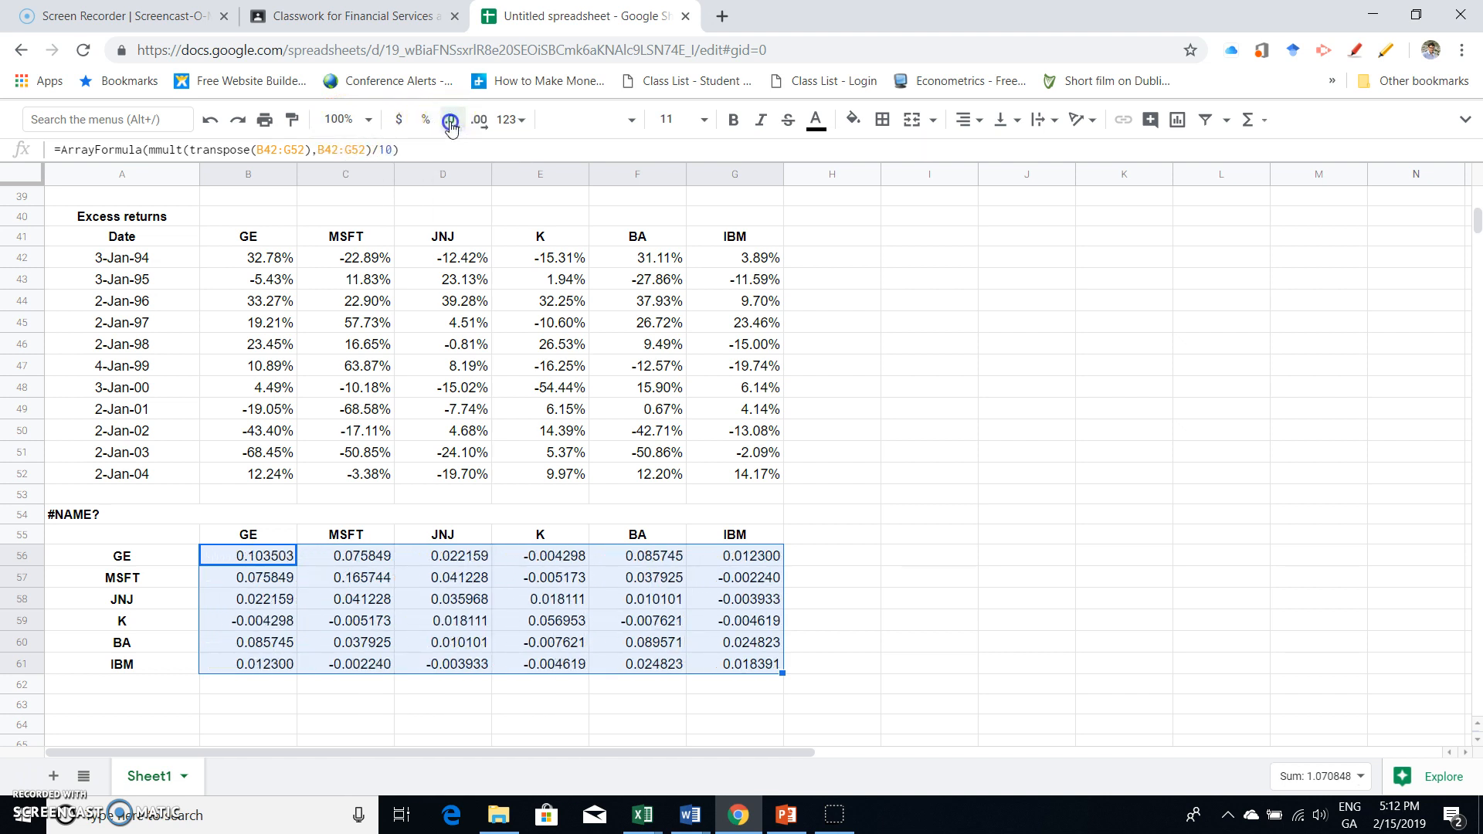
left_click(451, 122)
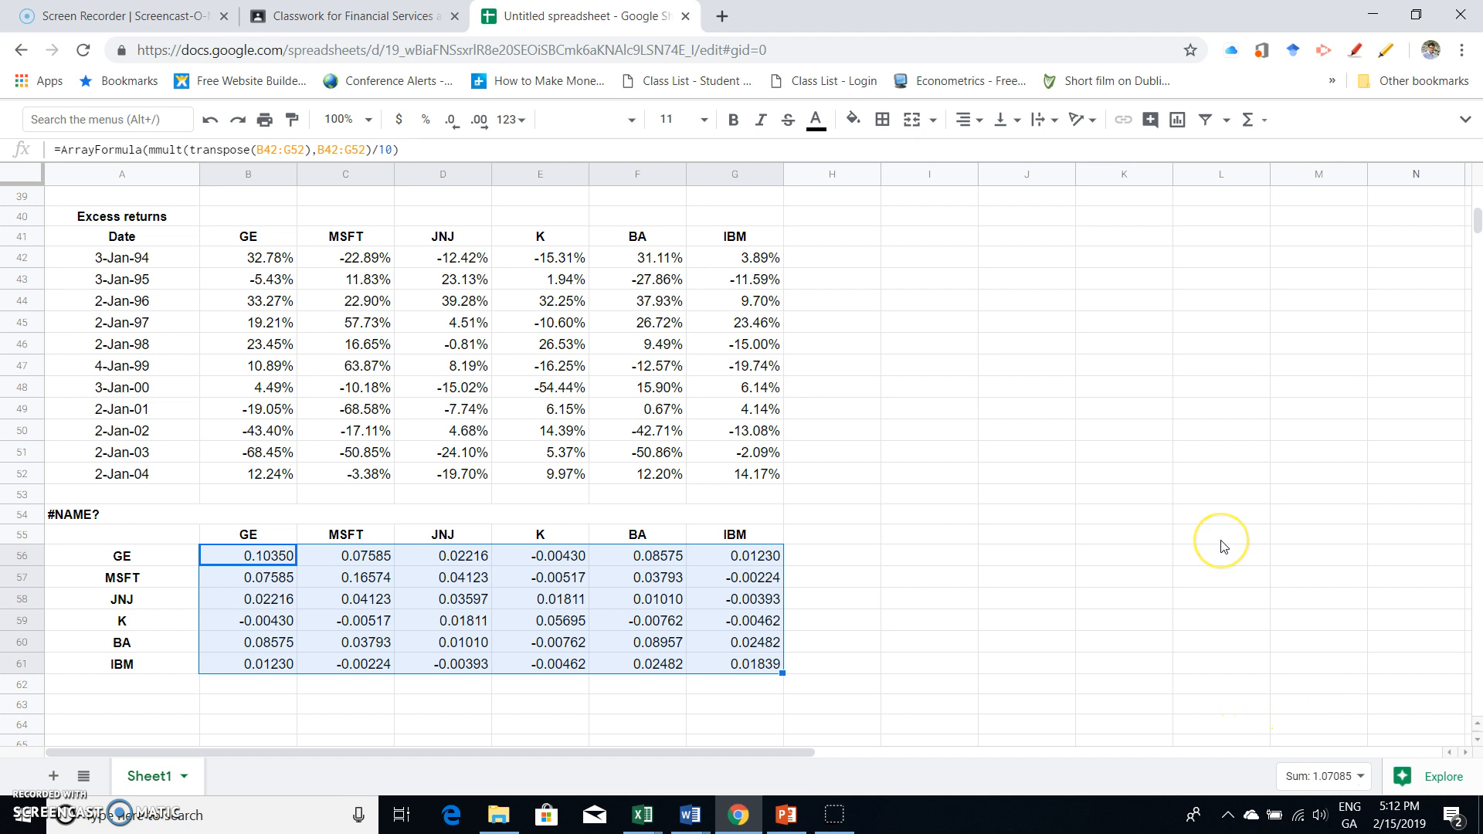
- Compare each diagonal value of the matrix, from GE to IBM, with the same stock's variance in row 37
scroll(1222, 546, "up", 1)
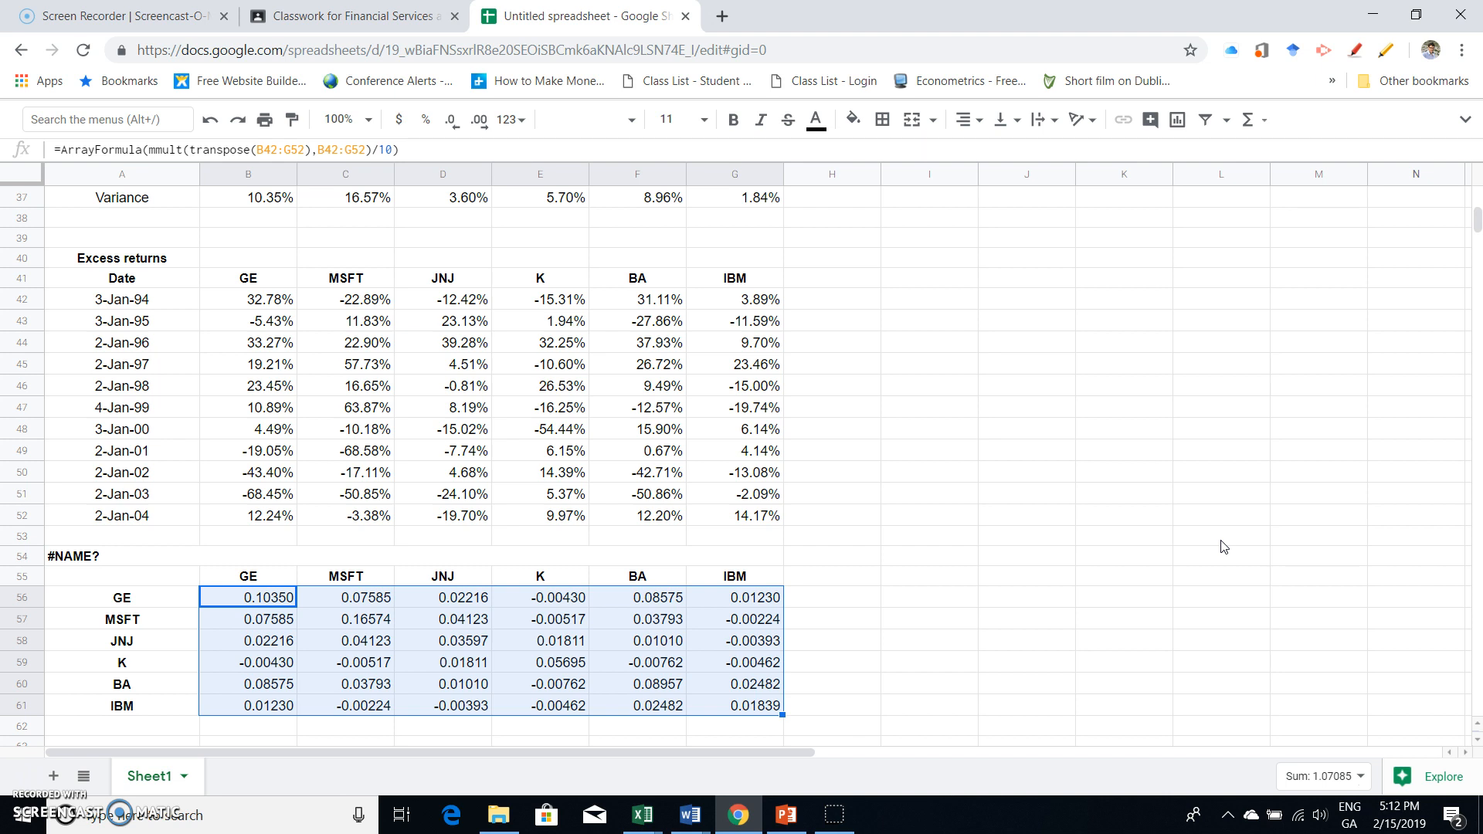
left_click(1006, 603)
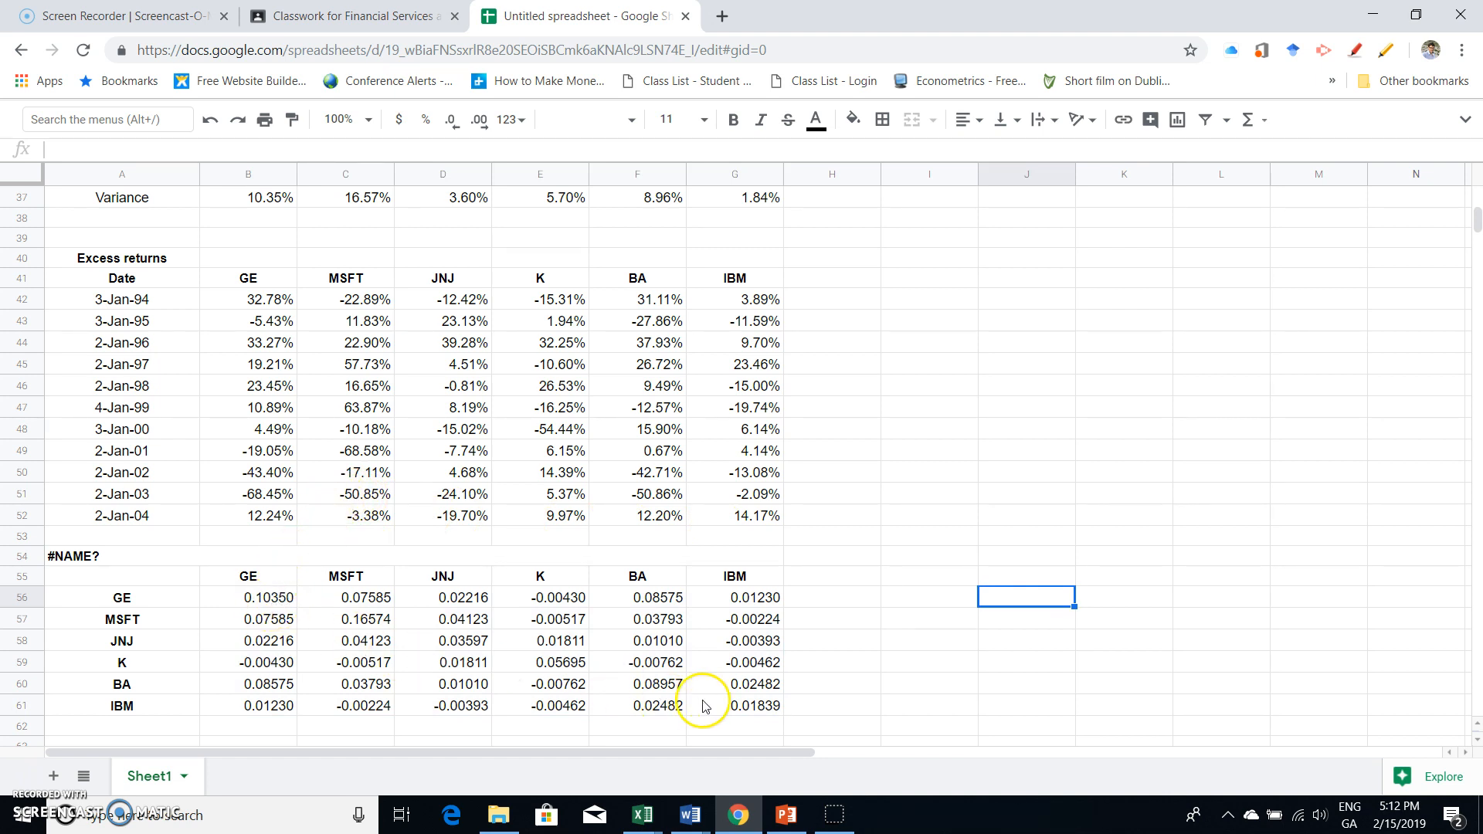
left_click(268, 601)
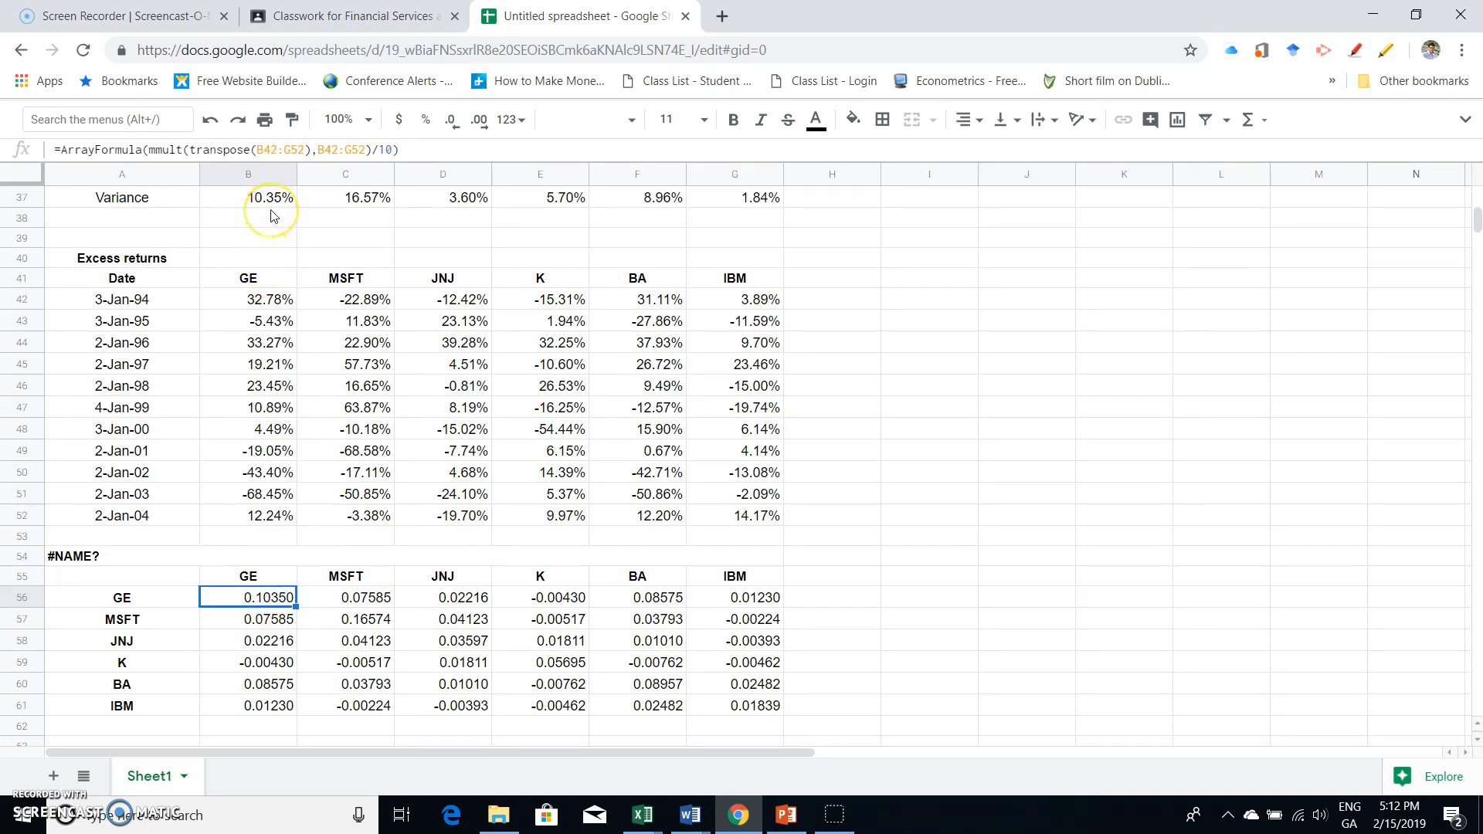
left_click(262, 593)
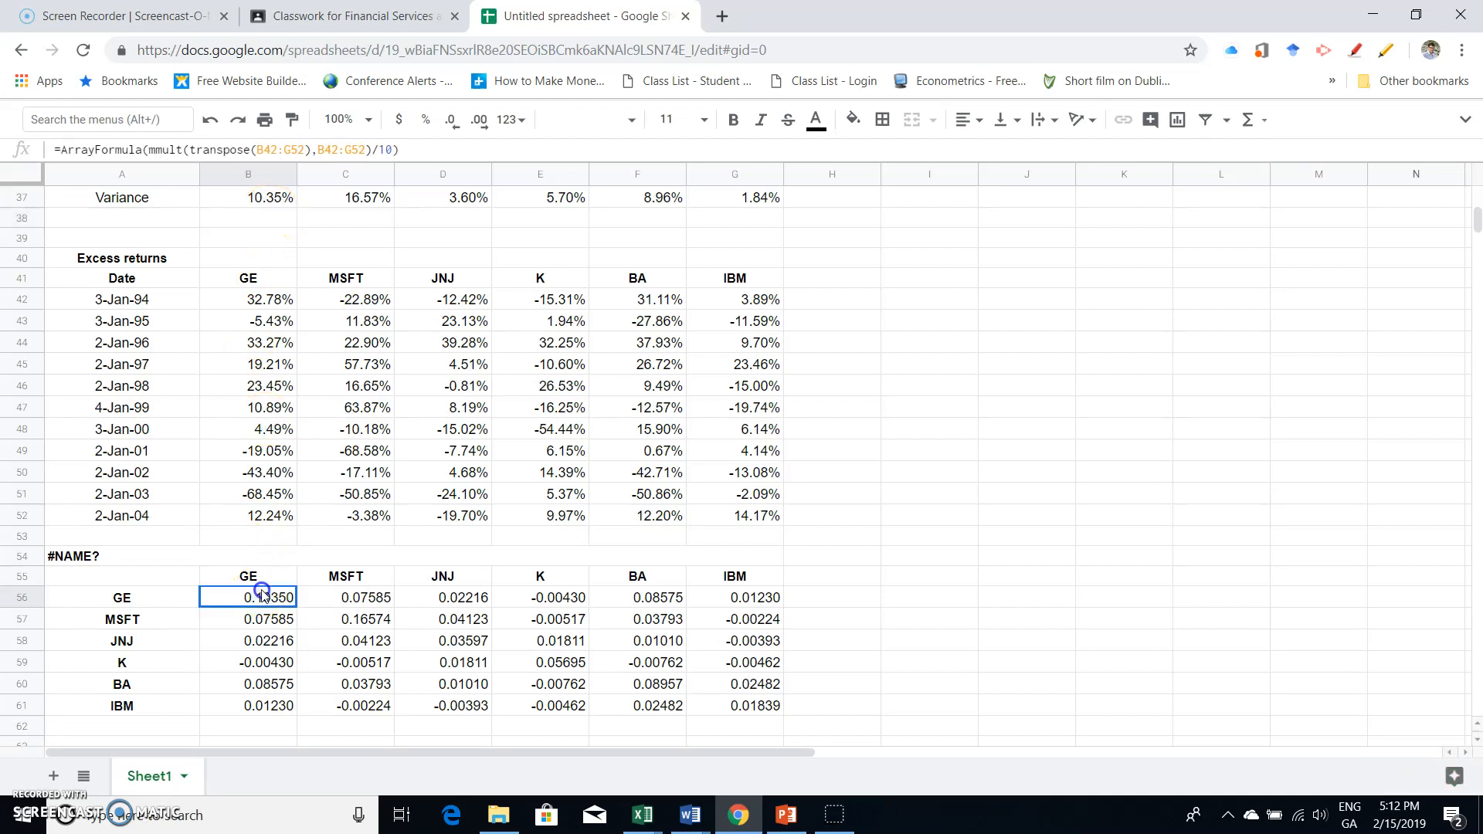
left_click(257, 197, "ctrl")
left_click(359, 622, "ctrl")
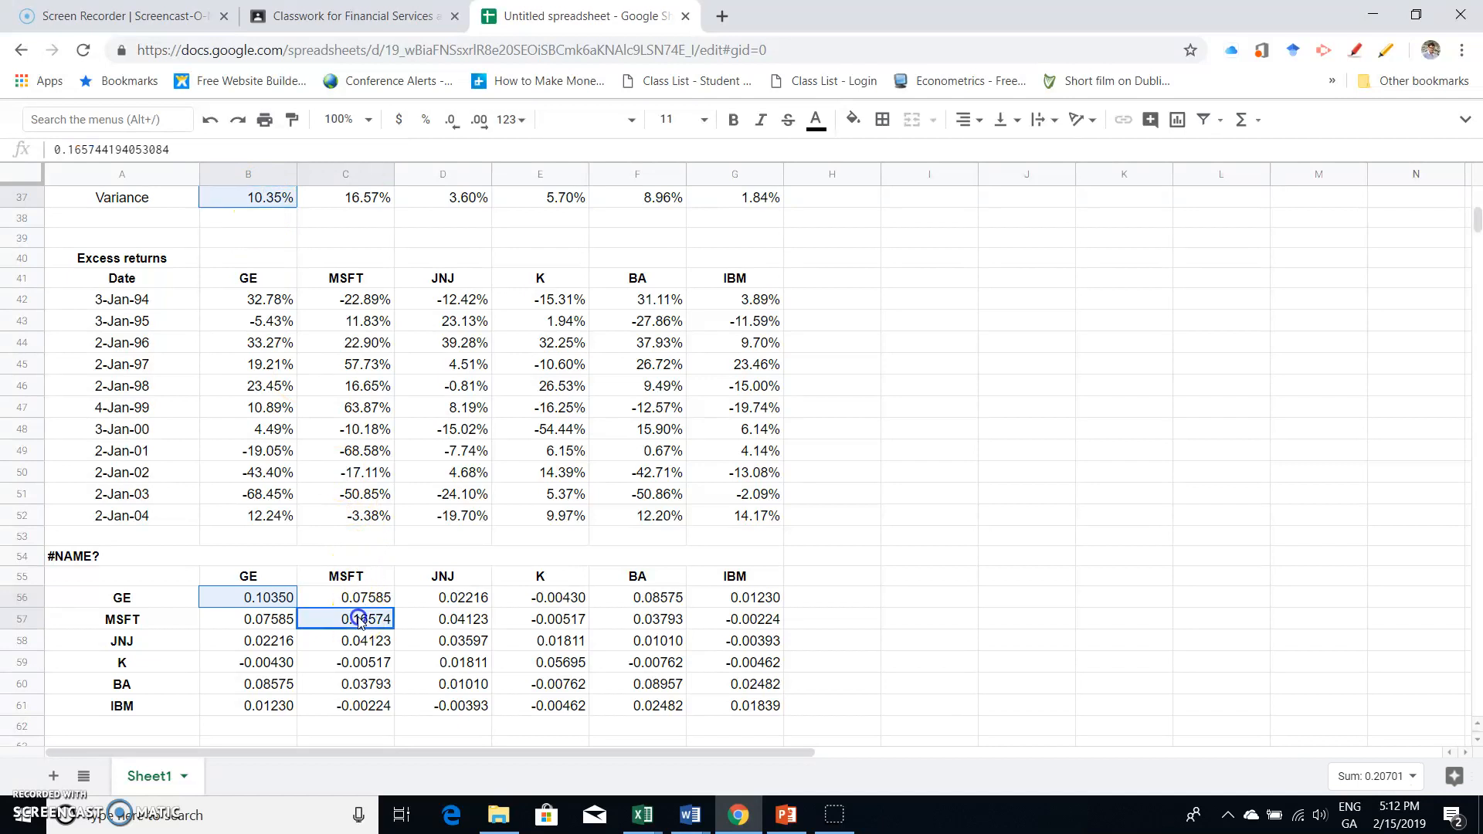
left_click(363, 198, "ctrl")
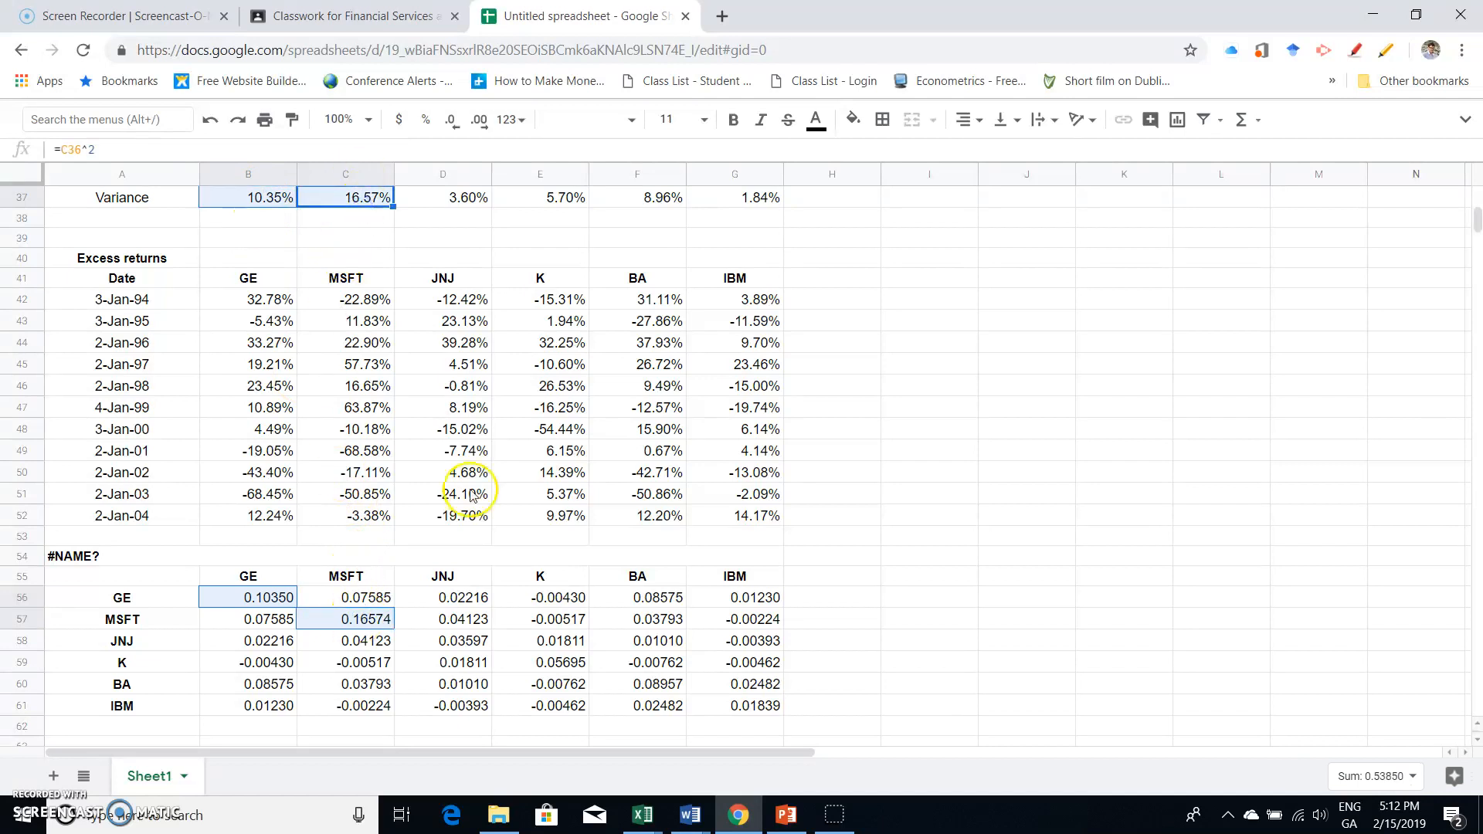
left_click(463, 647, "ctrl")
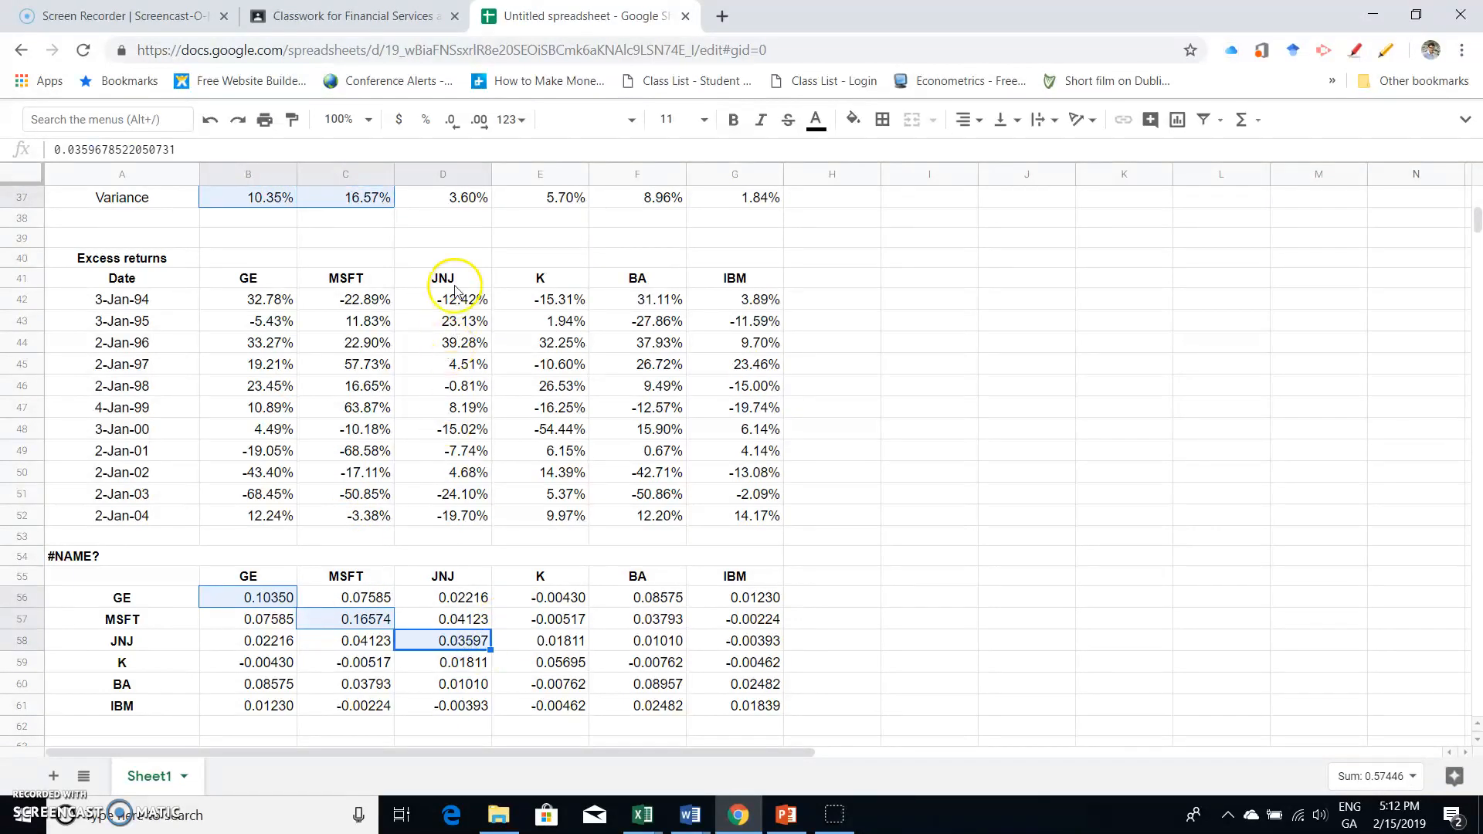
left_click(446, 199, "ctrl")
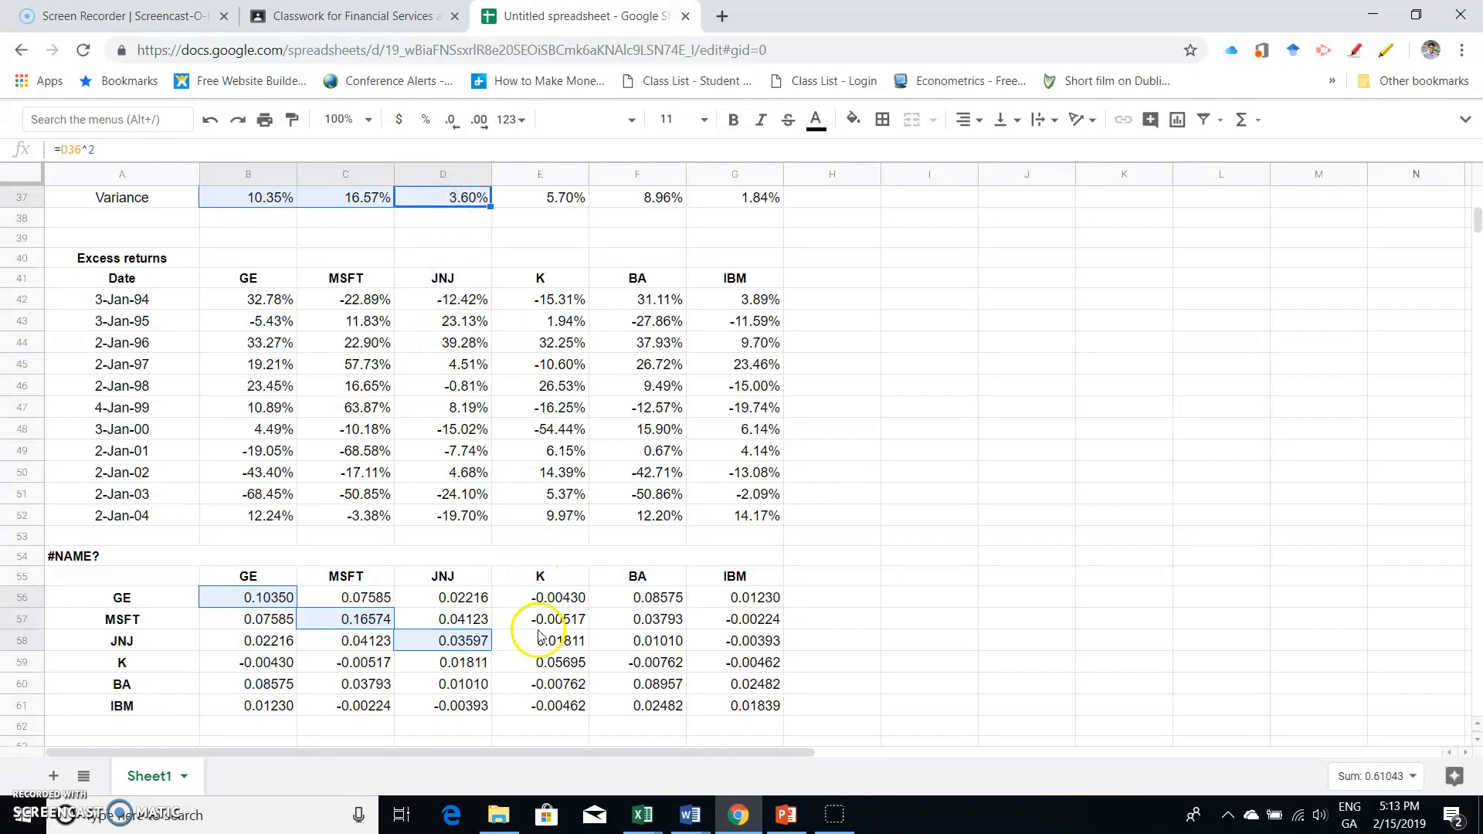
left_click(544, 662, "ctrl")
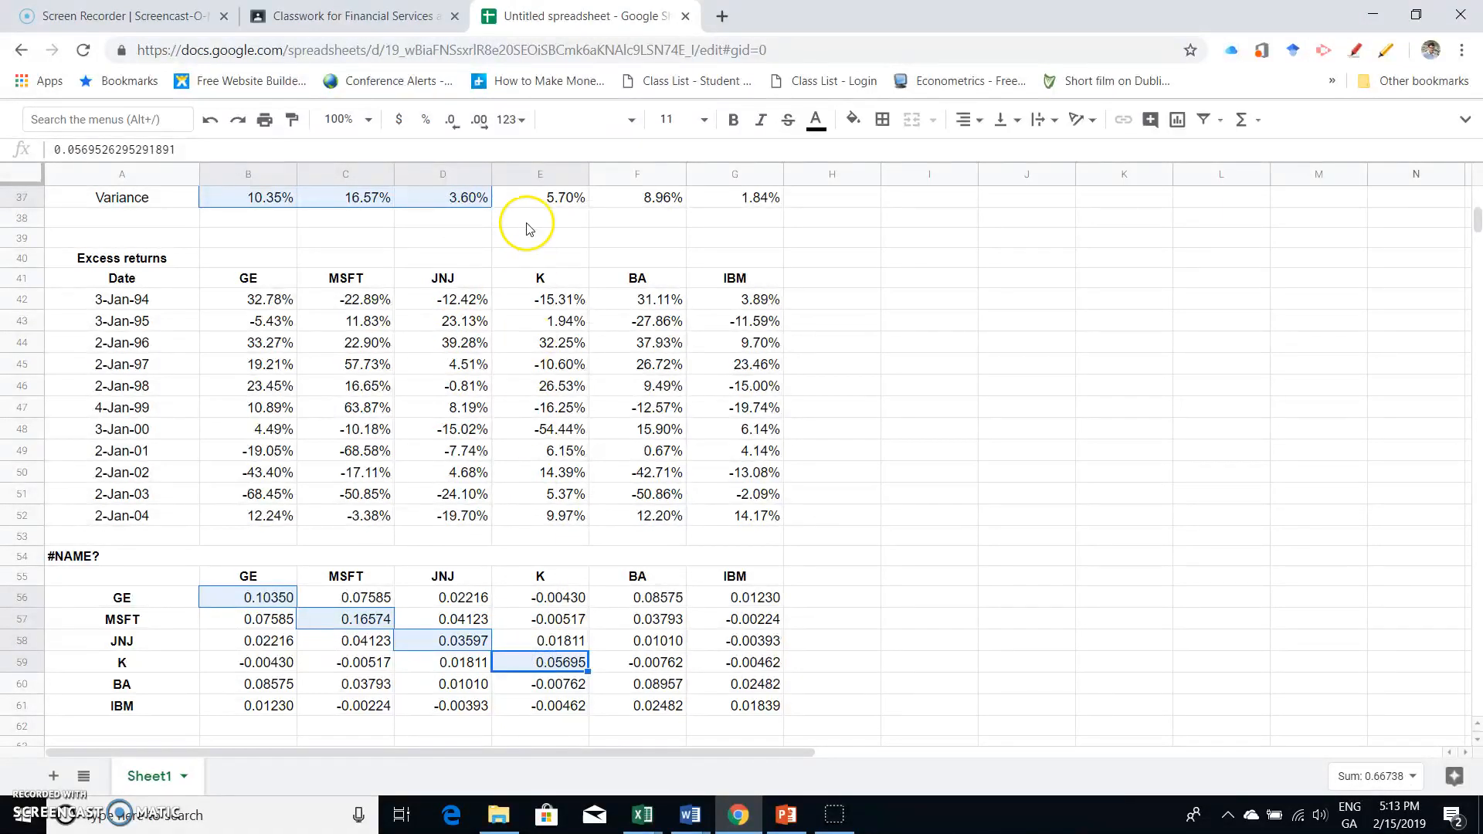
left_click(532, 199, "ctrl")
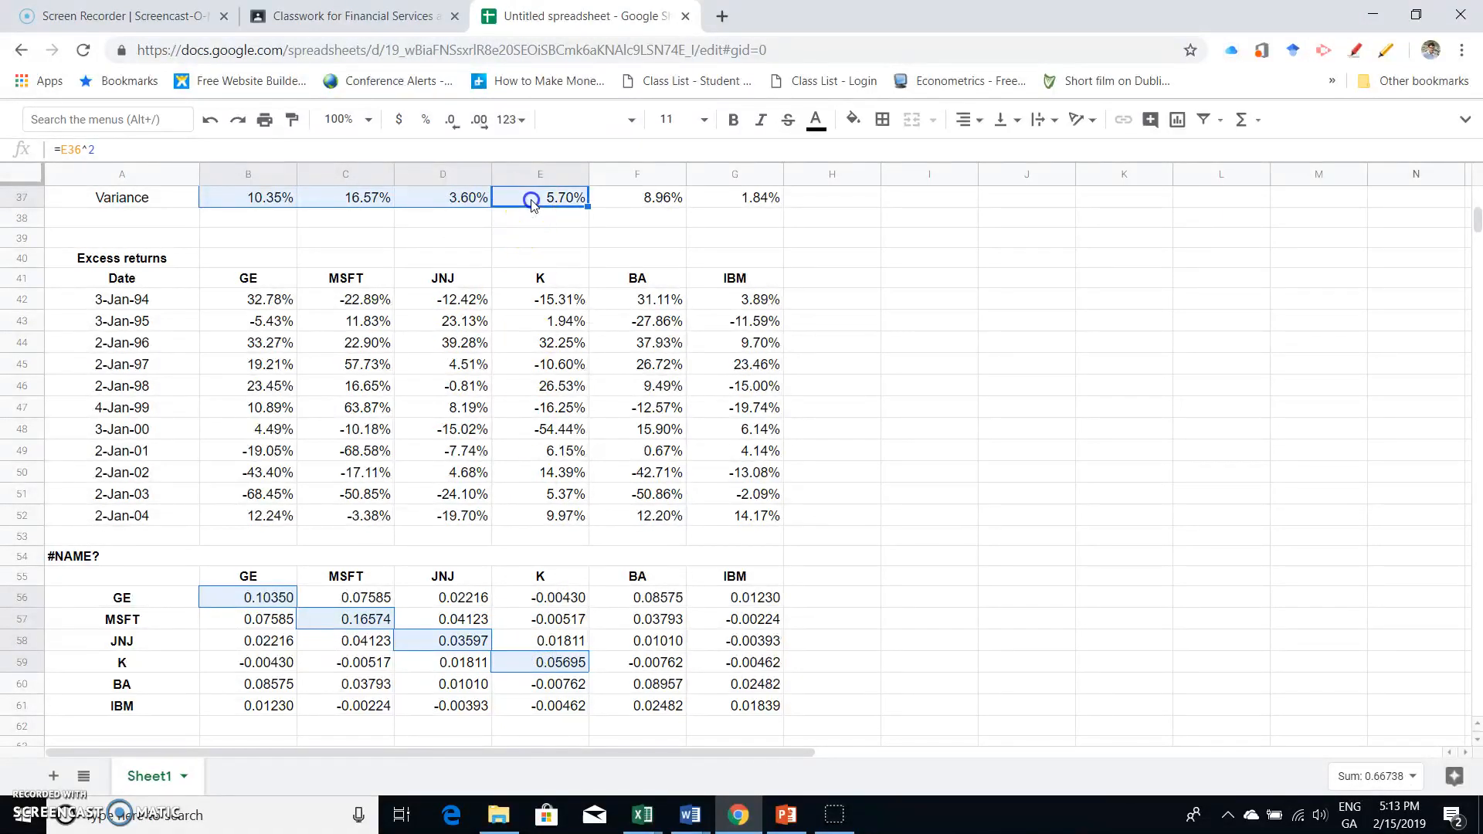
left_click(647, 684, "ctrl")
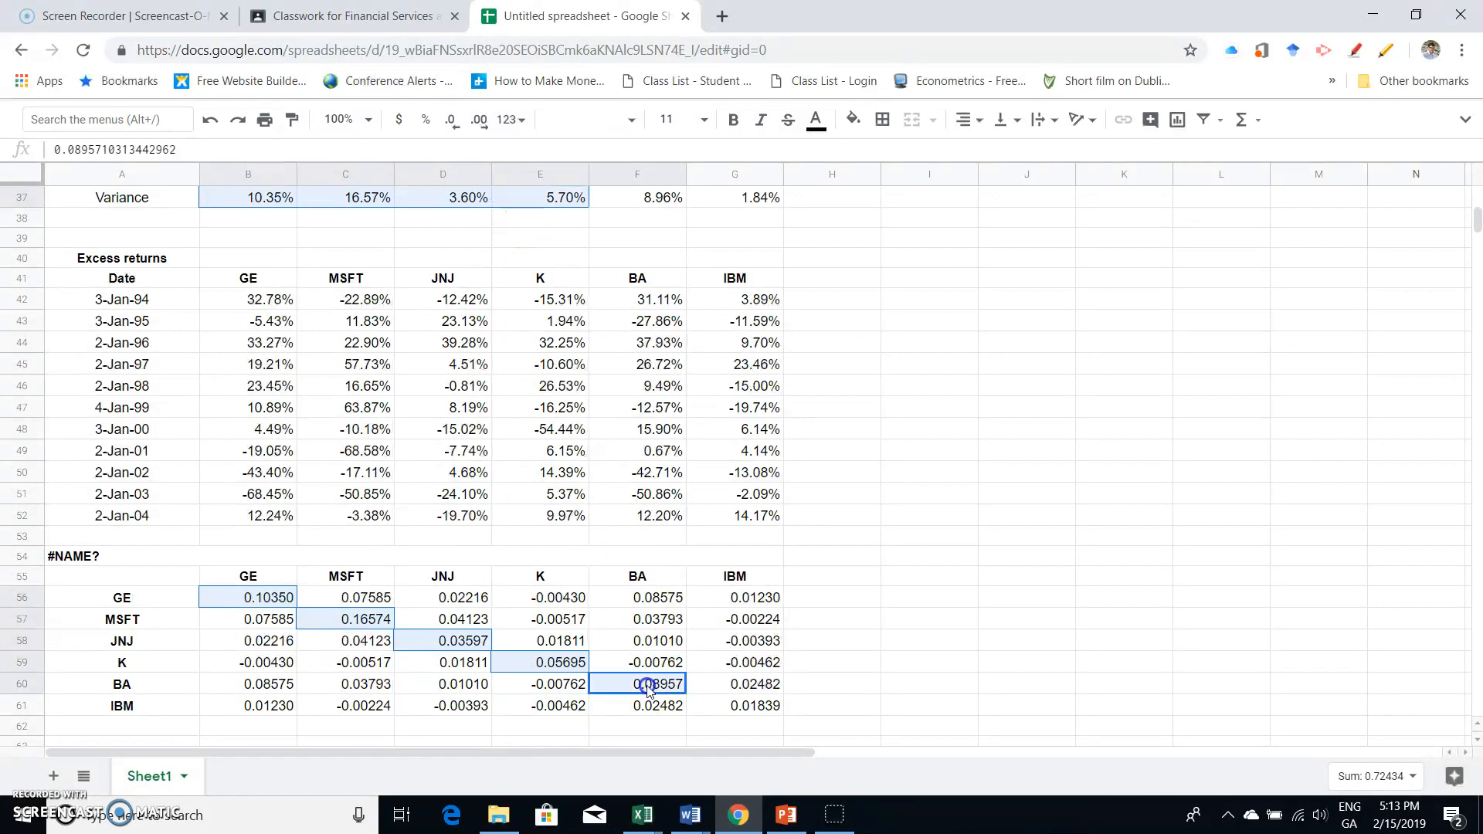
left_click(630, 200, "ctrl")
left_click(748, 706, "ctrl")
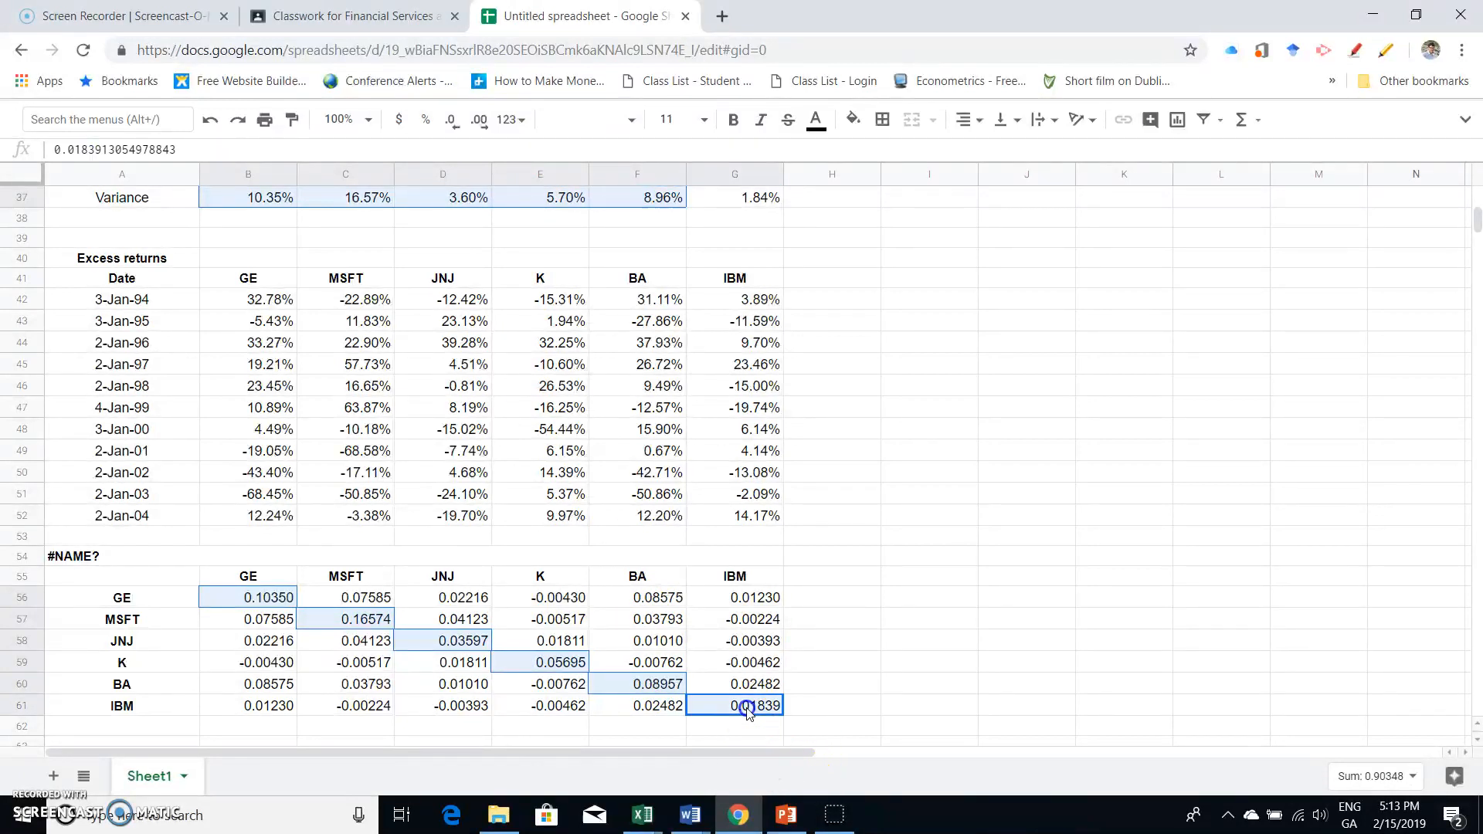
left_click(757, 202, "ctrl")
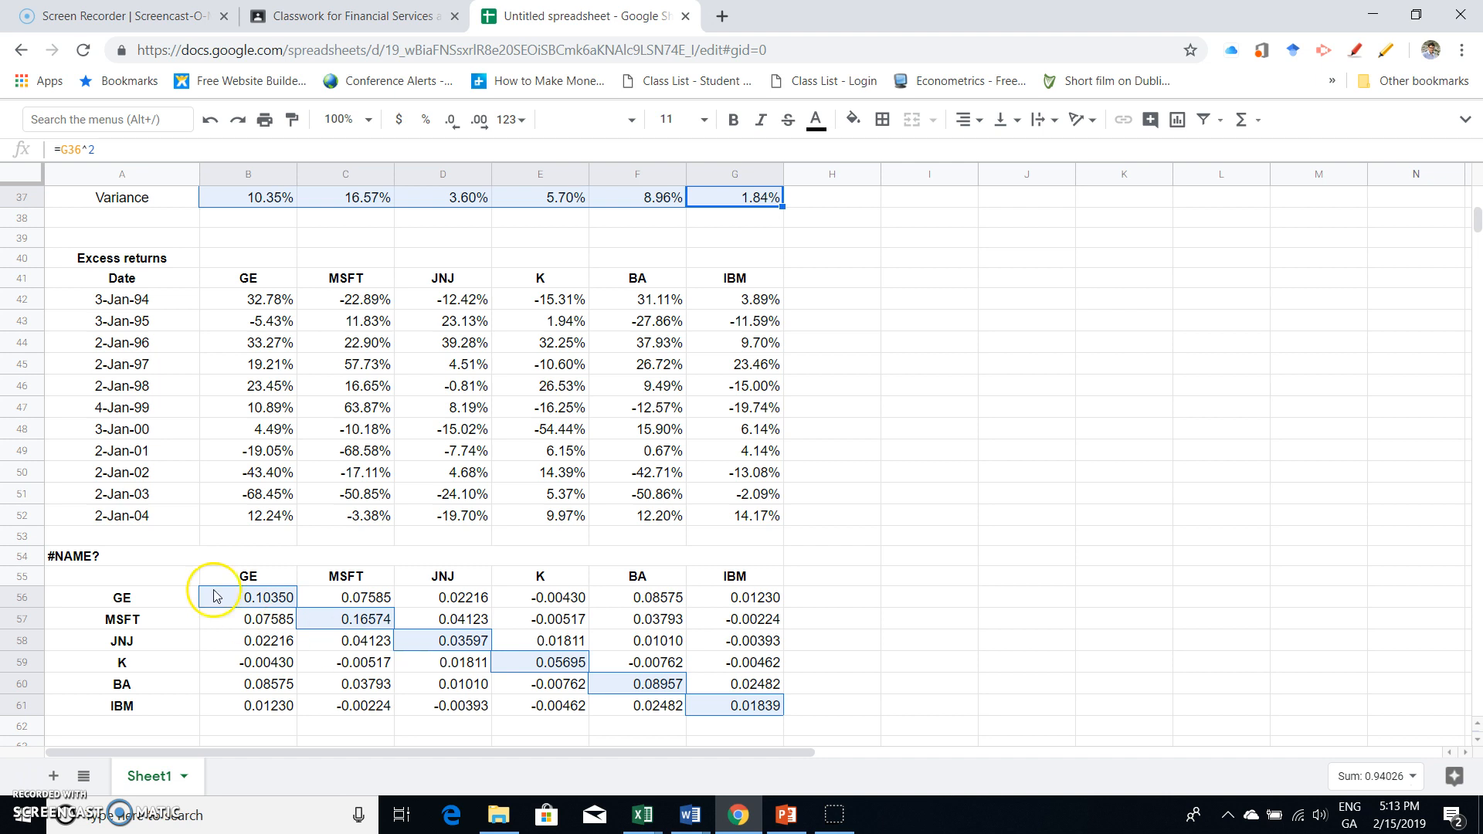
left_click(35, 778)
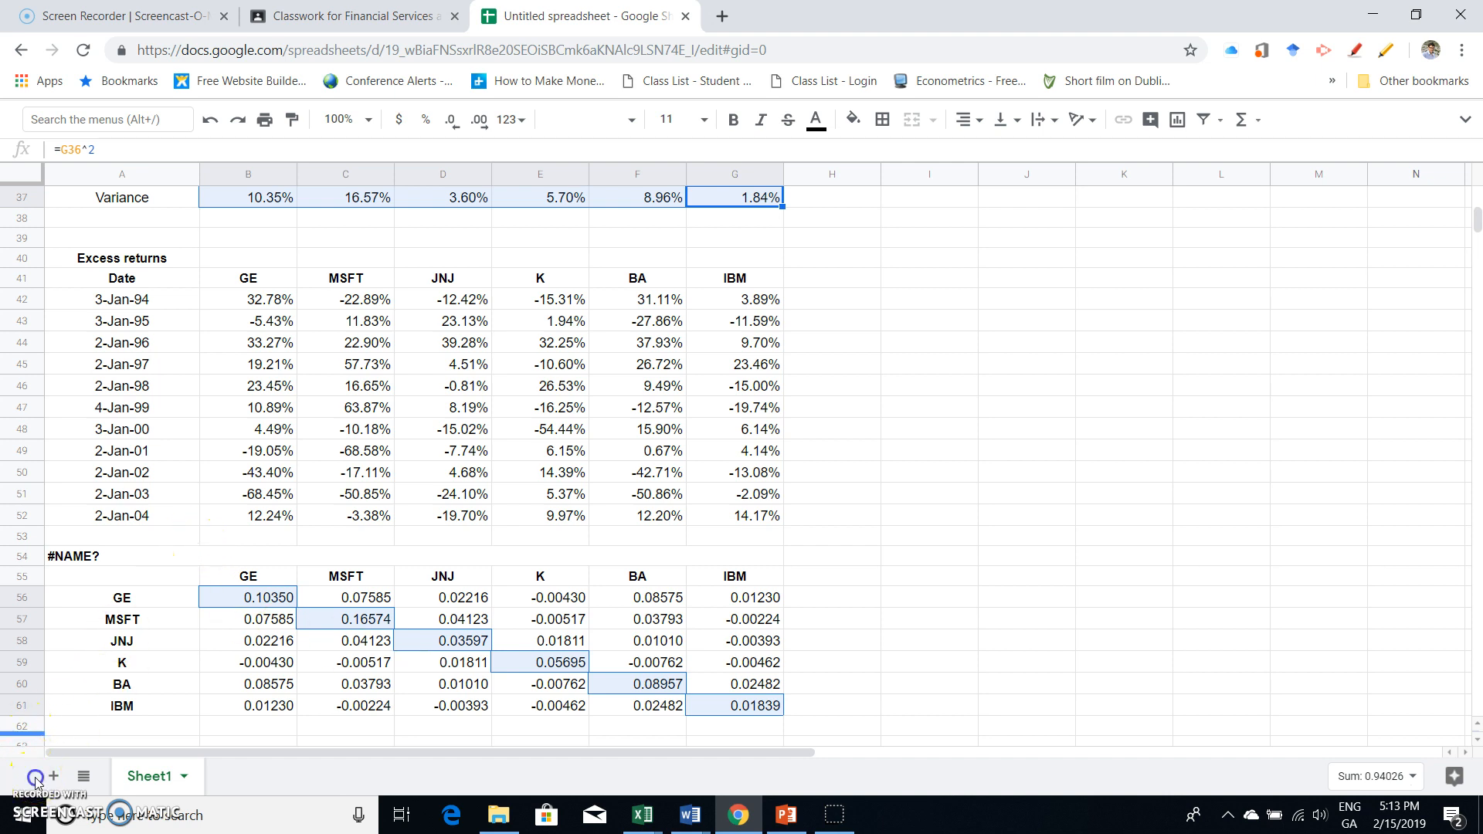